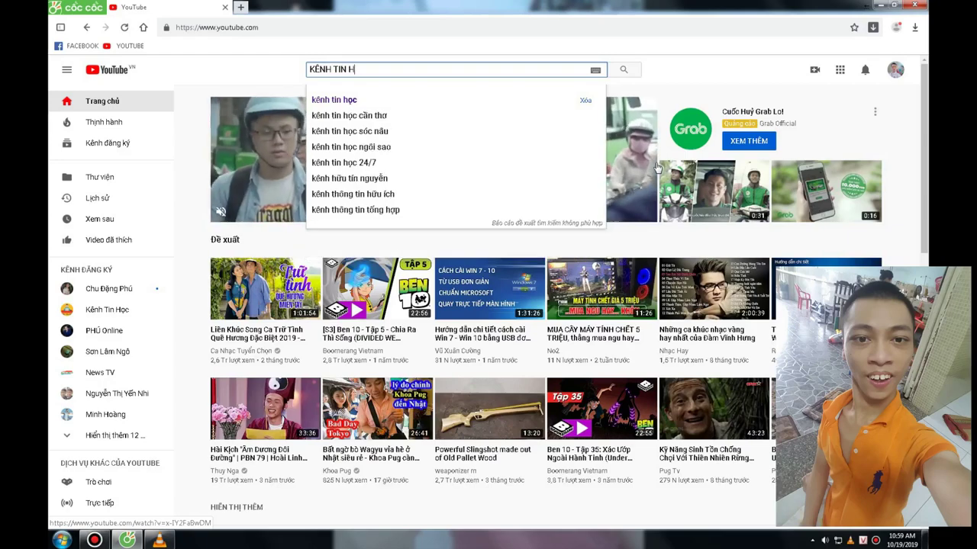
Step: Search YouTube for "KÊNH TIN HOC" and open the video "Hướng dẫn chi tiết cách cài Win 7 bằng USB (Windows 7 Ultimate)"
{"action": "type", "text": "C"}
{"action": "key", "text": "Return"}
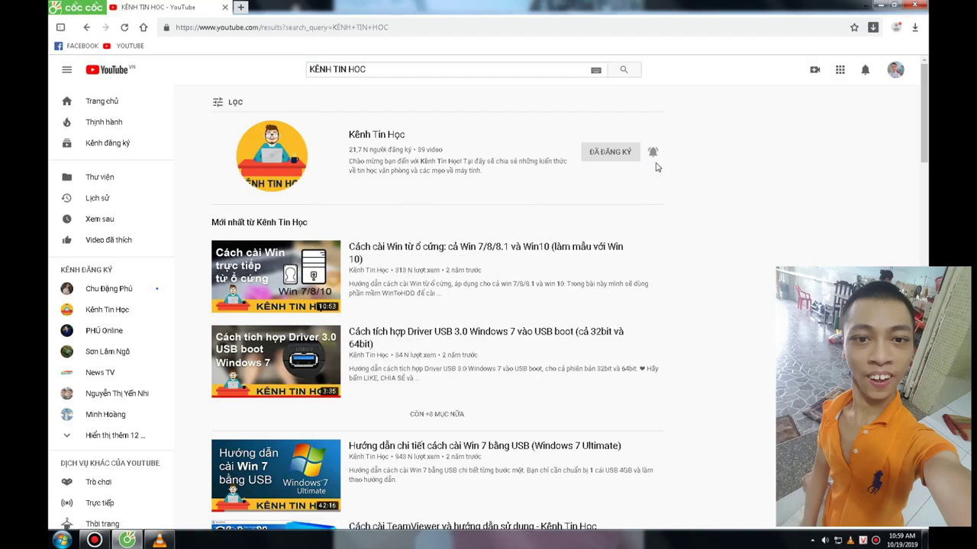
{"action": "left_click", "coordinate": [687, 174]}
{"action": "left_click_drag", "start_coordinate": [705, 233], "coordinate": [690, 270]}
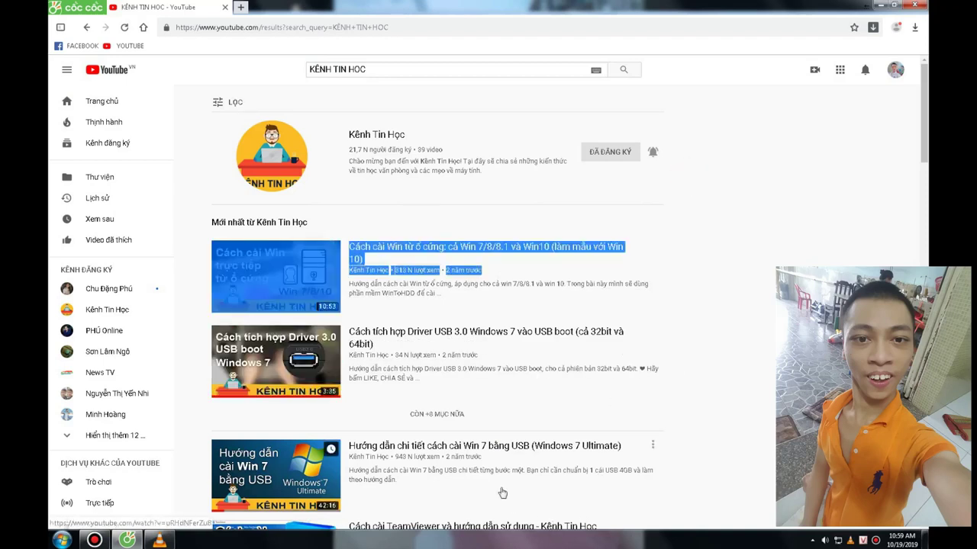
{"action": "left_click", "coordinate": [303, 458]}
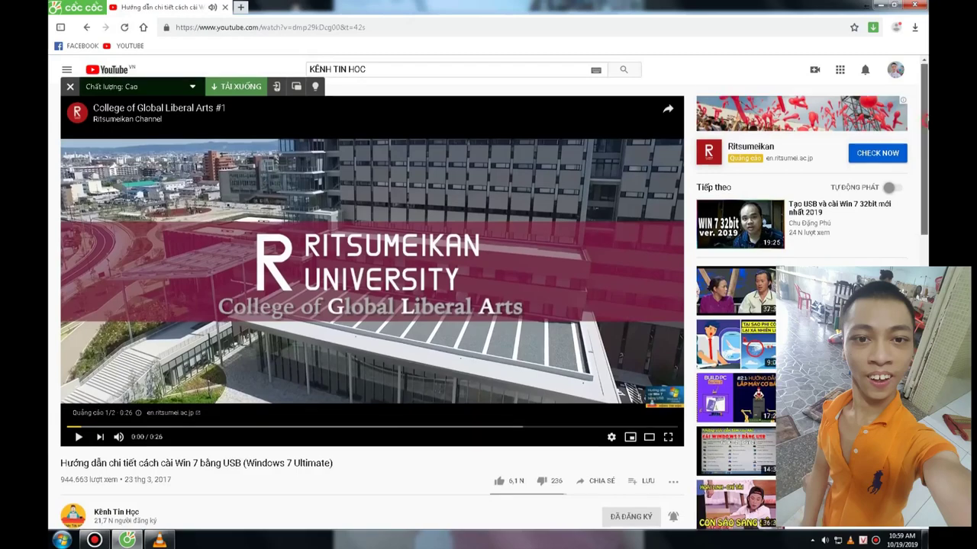
Step: Expand the video's description and open its download link for Win 7 and the Rufus software
{"action": "scroll", "coordinate": [376, 329], "scroll_direction": "down", "scroll_amount": 4}
{"action": "scroll", "coordinate": [375, 329], "scroll_direction": "down", "scroll_amount": 2}
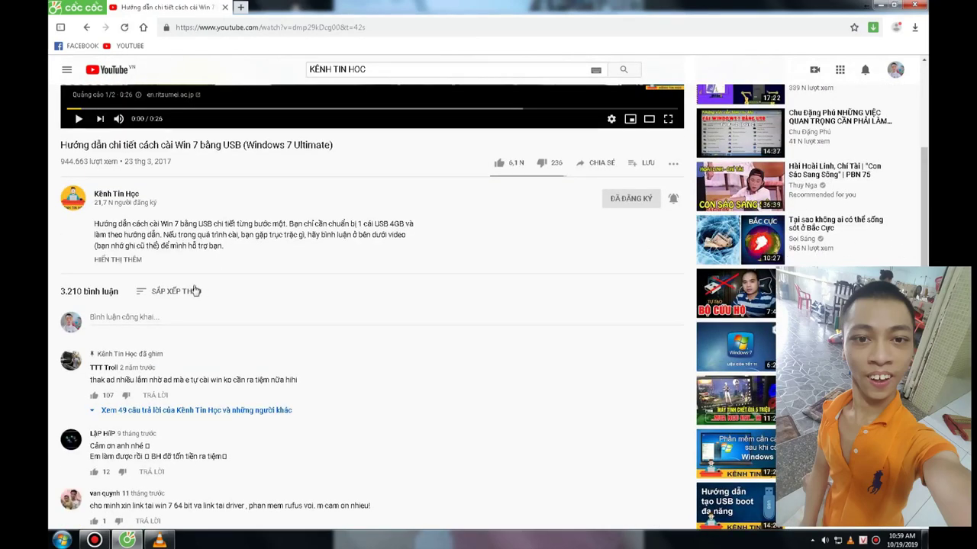
{"action": "left_click", "coordinate": [132, 260]}
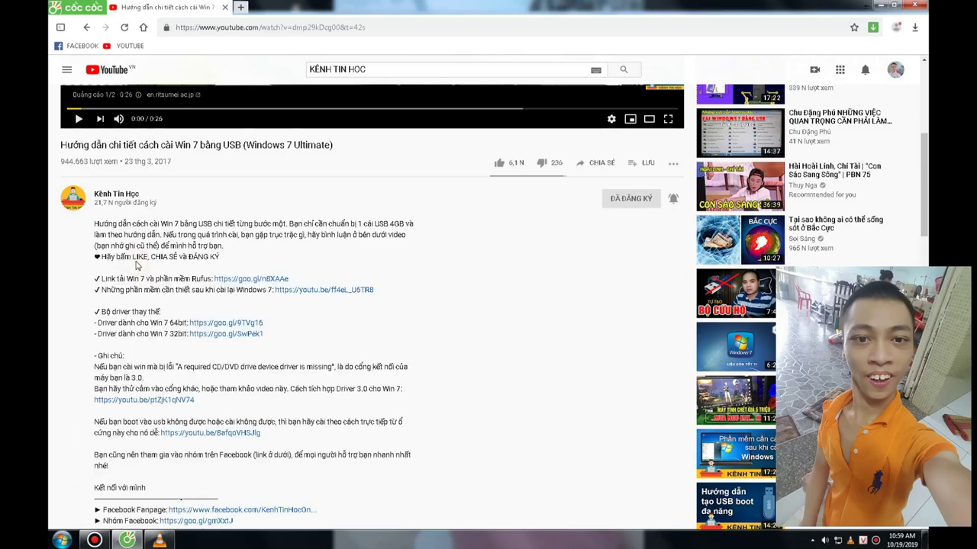
{"action": "left_click", "coordinate": [279, 280]}
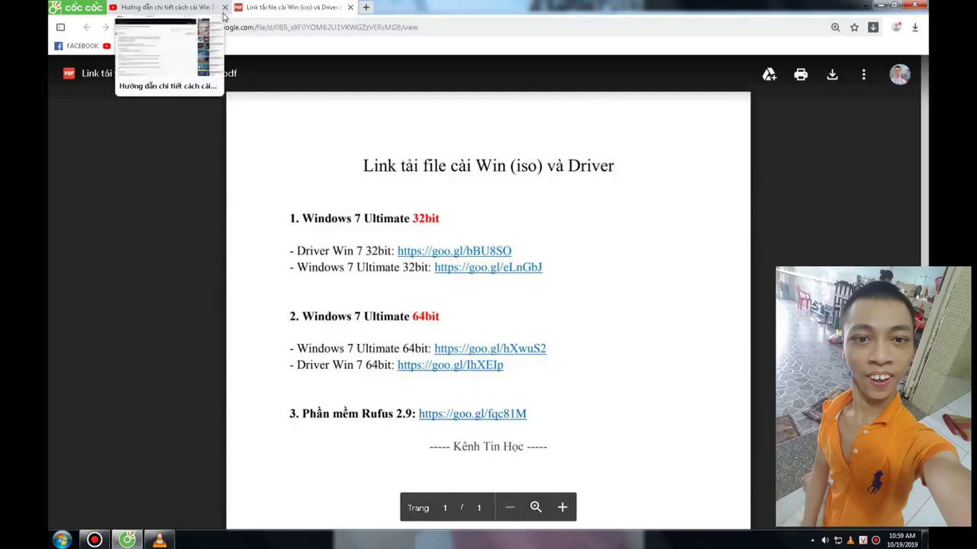
Step: Close the YouTube video page, keeping the PDF with the Windows and driver links open
{"action": "left_click", "coordinate": [221, 14]}
{"action": "left_click_drag", "start_coordinate": [221, 11], "coordinate": [219, 30]}
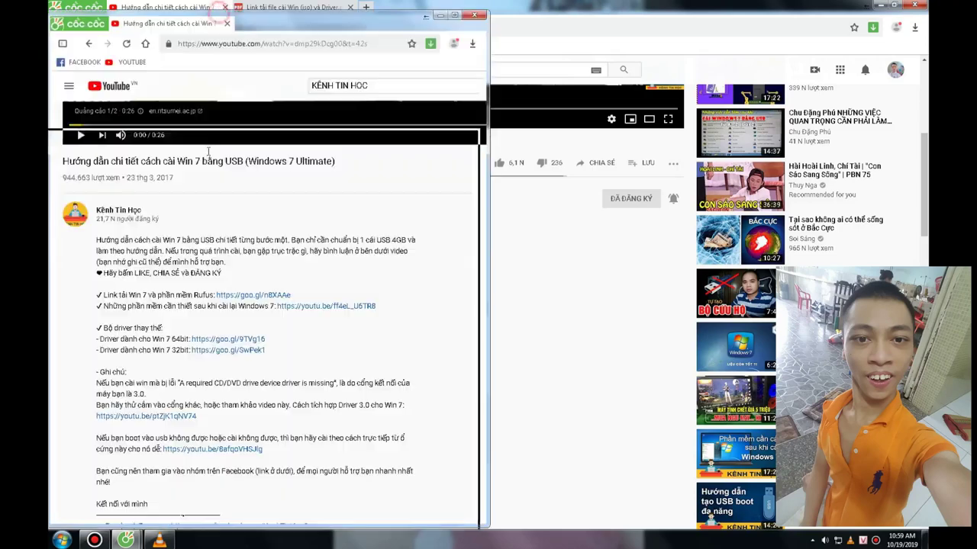
{"action": "left_click", "coordinate": [915, 4]}
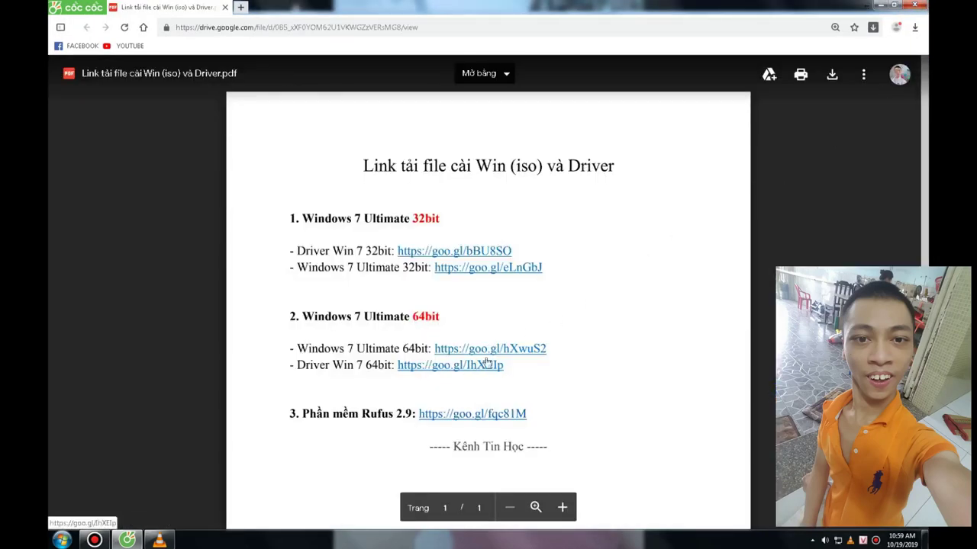
Step: Download the Windows 7 Ultimate 32bit ISO from its link in the PDF and save it to the Desktop
{"action": "left_click", "coordinate": [487, 269]}
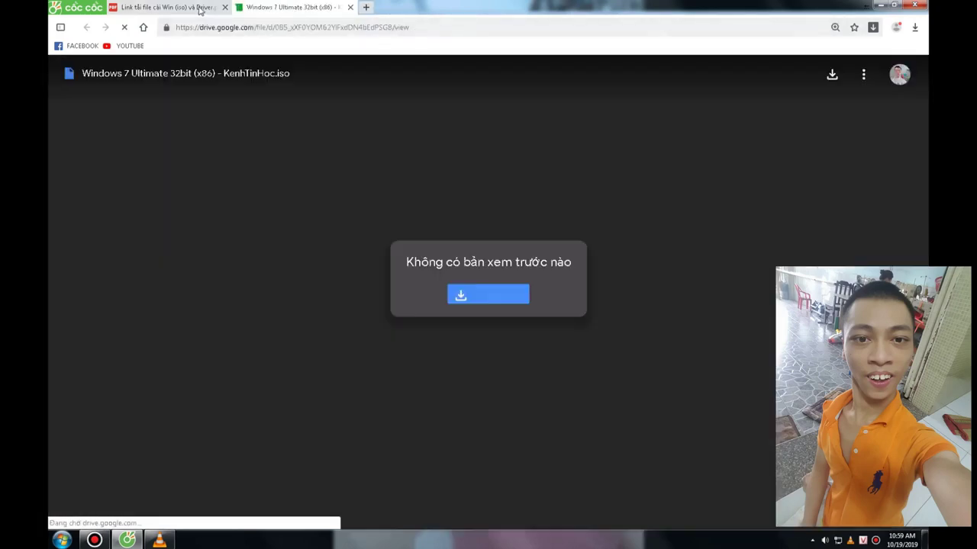
{"action": "mouse_move", "coordinate": [200, 9]}
{"action": "left_mouse_down"}
{"action": "mouse_move", "coordinate": [207, 188]}
{"action": "mouse_move", "coordinate": [523, 295]}
{"action": "mouse_move", "coordinate": [200, 4]}
{"action": "left_mouse_up"}
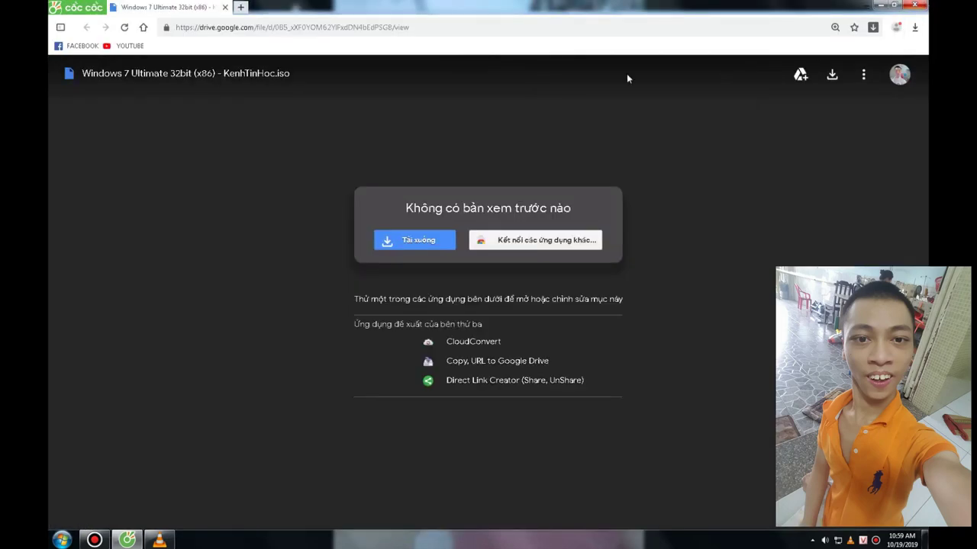
{"action": "left_click", "coordinate": [429, 242]}
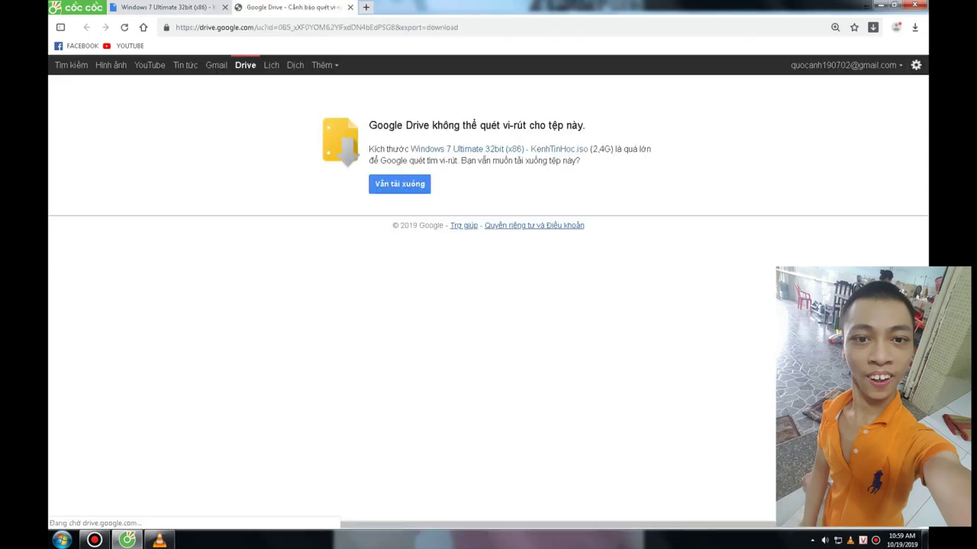
{"action": "left_click", "coordinate": [411, 184]}
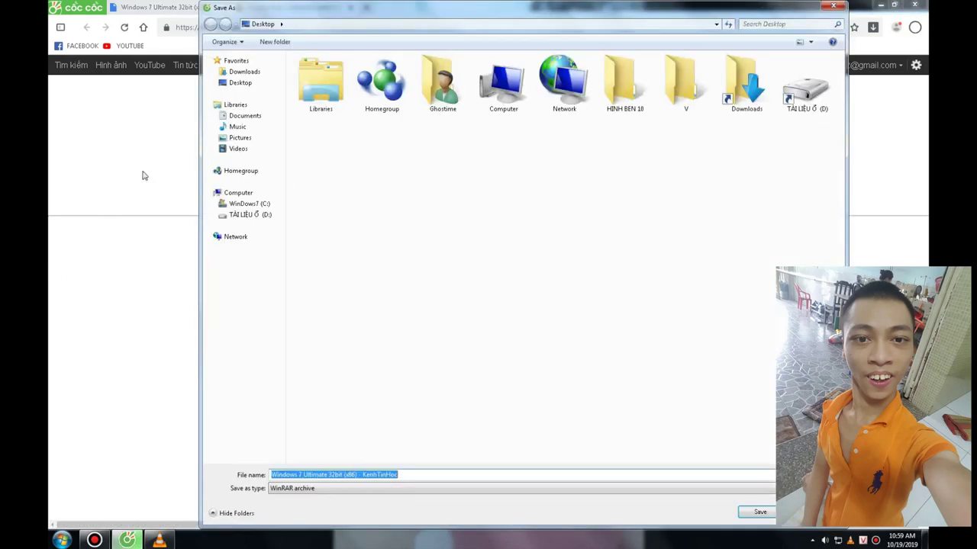
{"action": "left_click", "coordinate": [236, 83]}
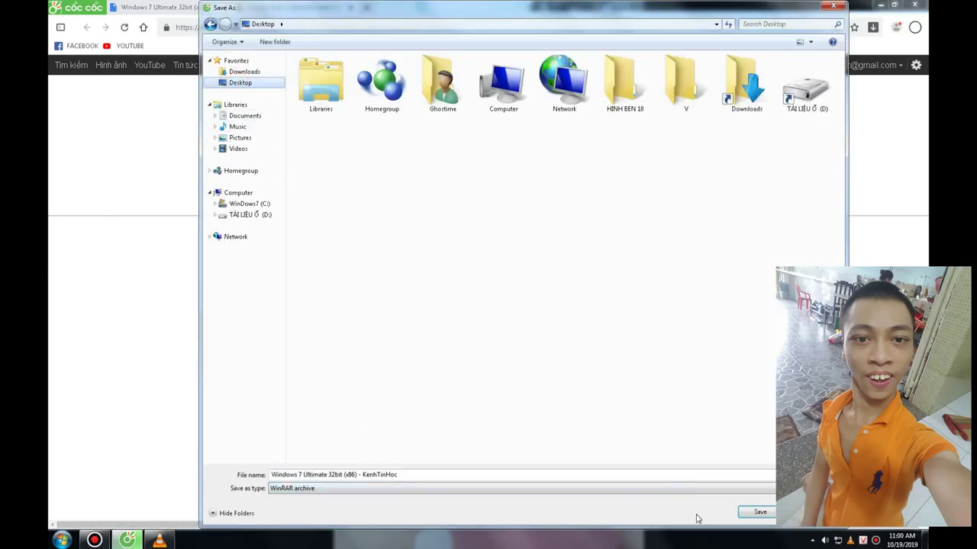
{"action": "left_click", "coordinate": [760, 512]}
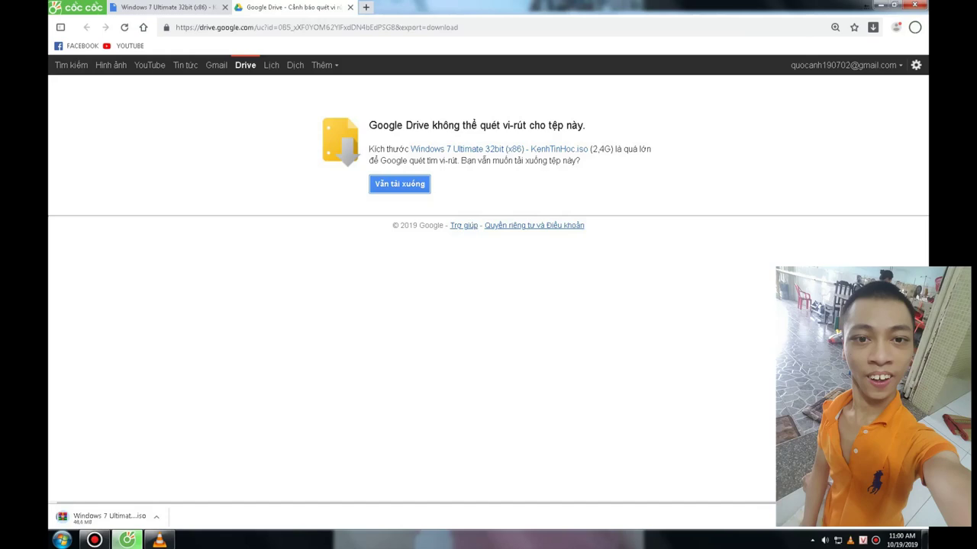
Step: Open the browser's downloads list and close the leftover Google Drive pages
{"action": "key", "text": "ctrl+j"}
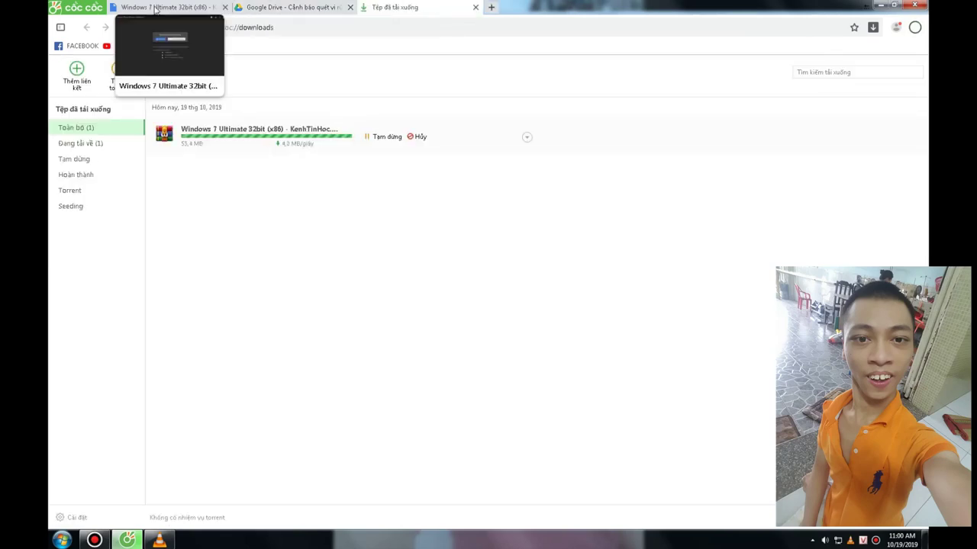
{"action": "left_click_drag", "start_coordinate": [155, 9], "coordinate": [114, 7]}
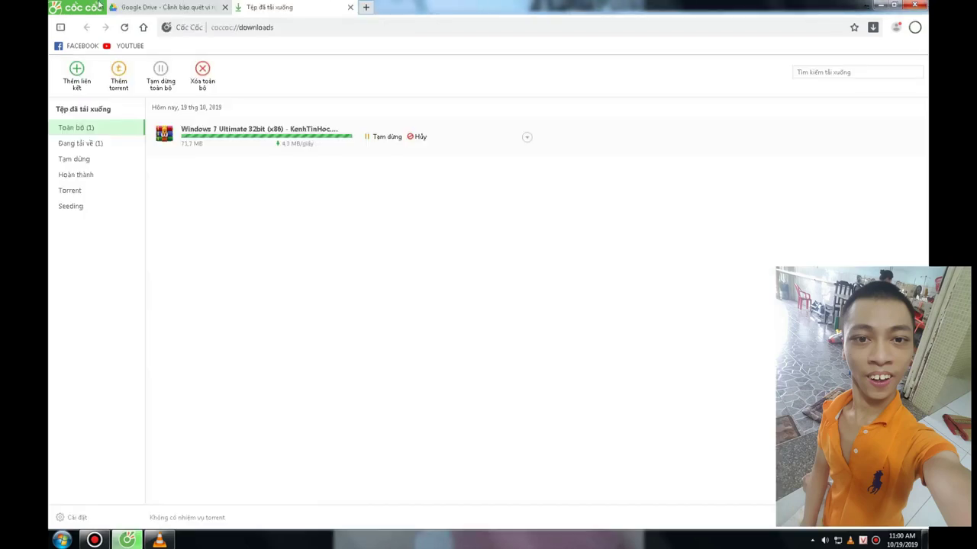
{"action": "left_click_drag", "start_coordinate": [115, 6], "coordinate": [221, 535]}
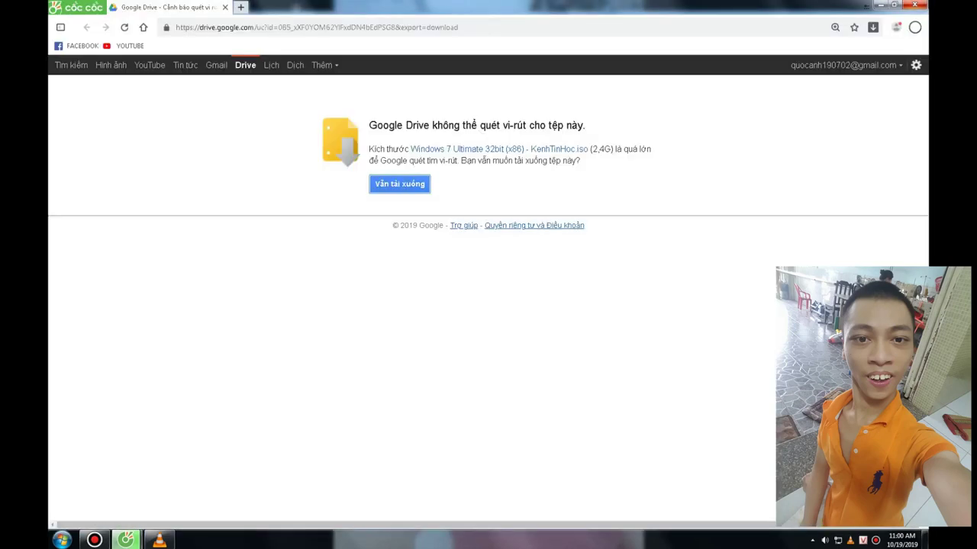
{"action": "left_click", "coordinate": [915, 5]}
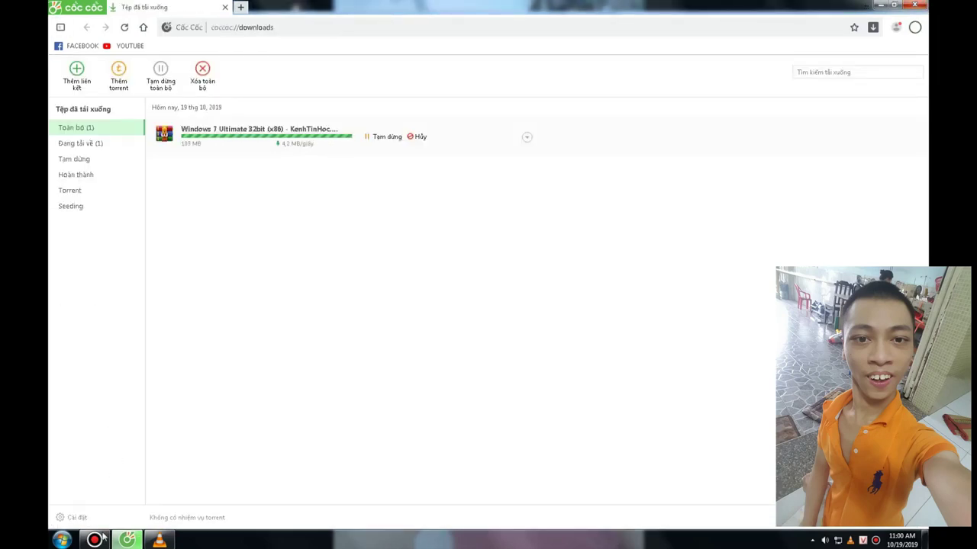
{"action": "mouse_move", "coordinate": [138, 541]}
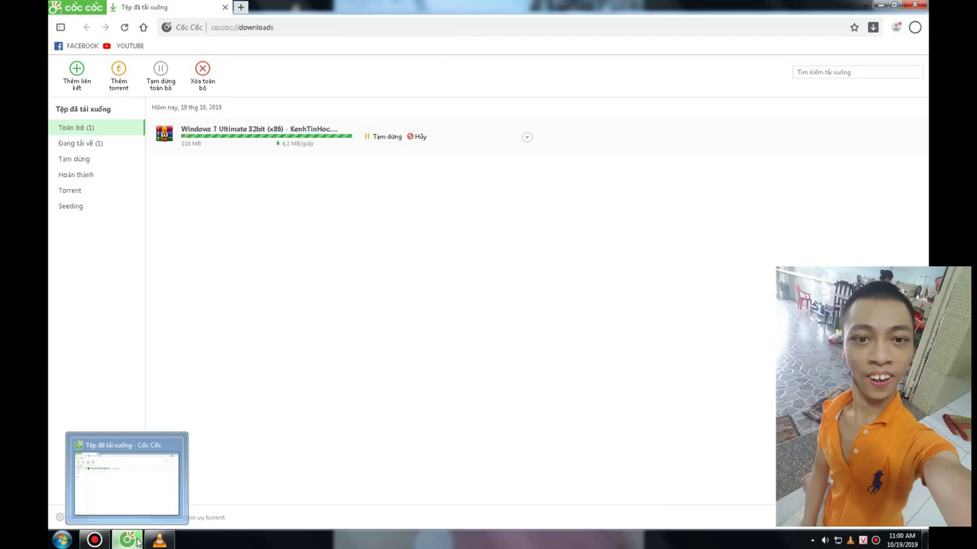
{"action": "left_click", "coordinate": [137, 542]}
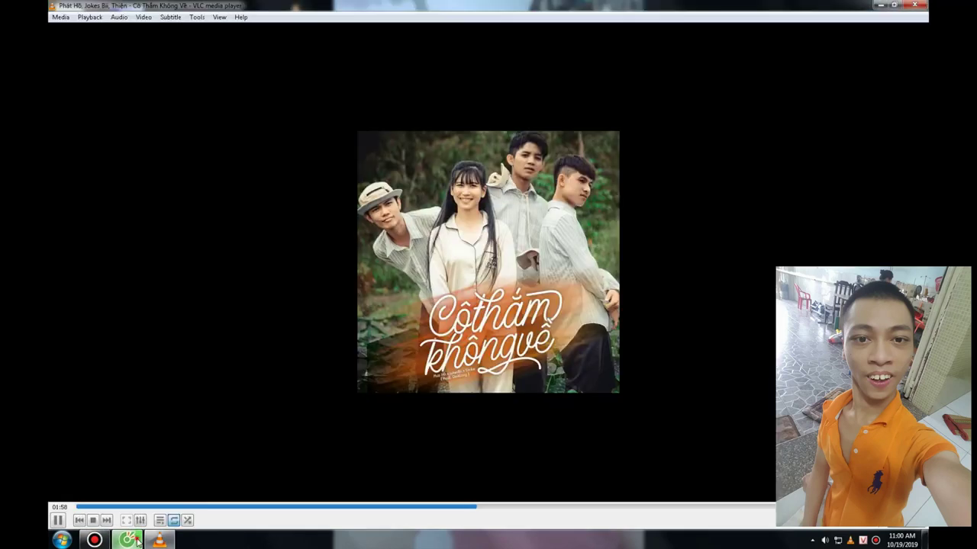
{"action": "left_click", "coordinate": [137, 541]}
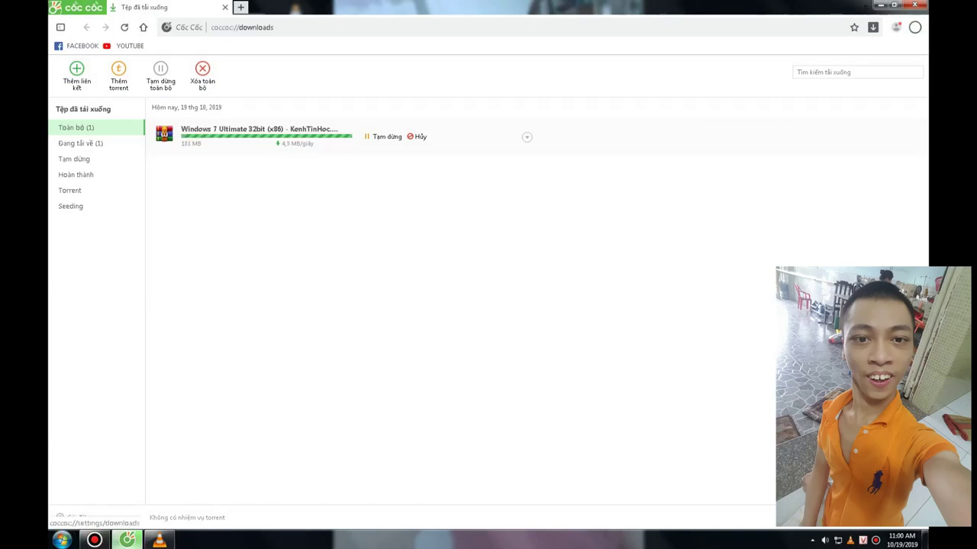
{"action": "left_click", "coordinate": [171, 540]}
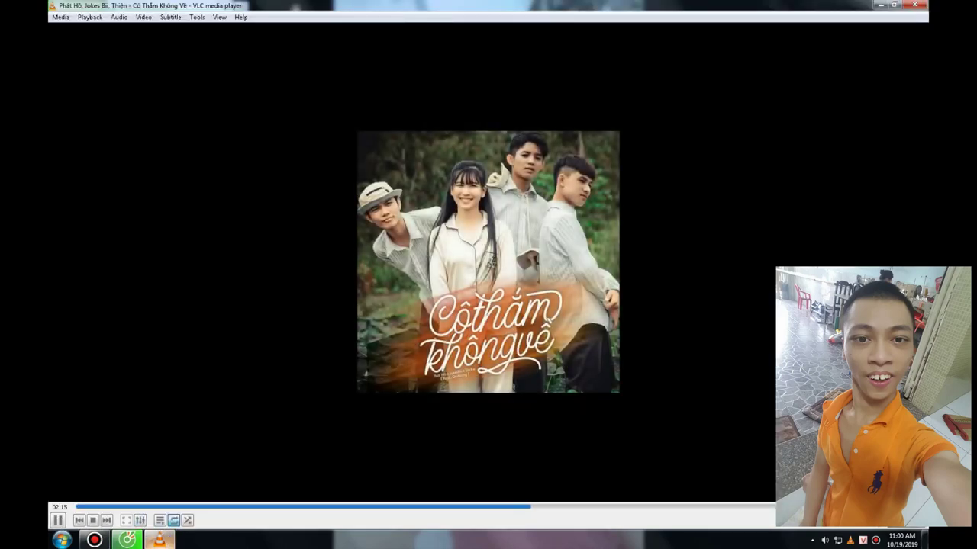
{"action": "left_click", "coordinate": [159, 540]}
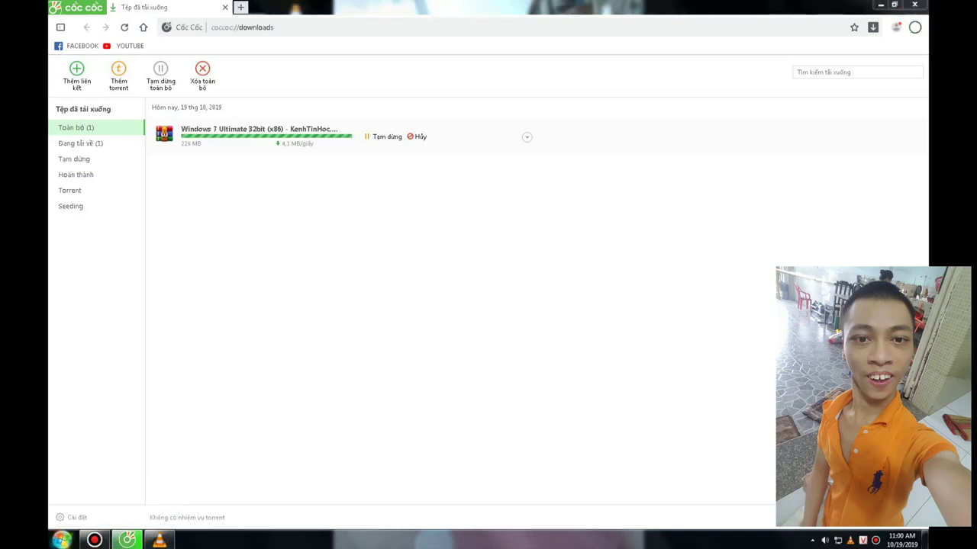
Step: Reduce the maximized downloads window and place it beside the desktop icons
{"action": "left_click_drag", "start_coordinate": [669, 4], "coordinate": [668, 25]}
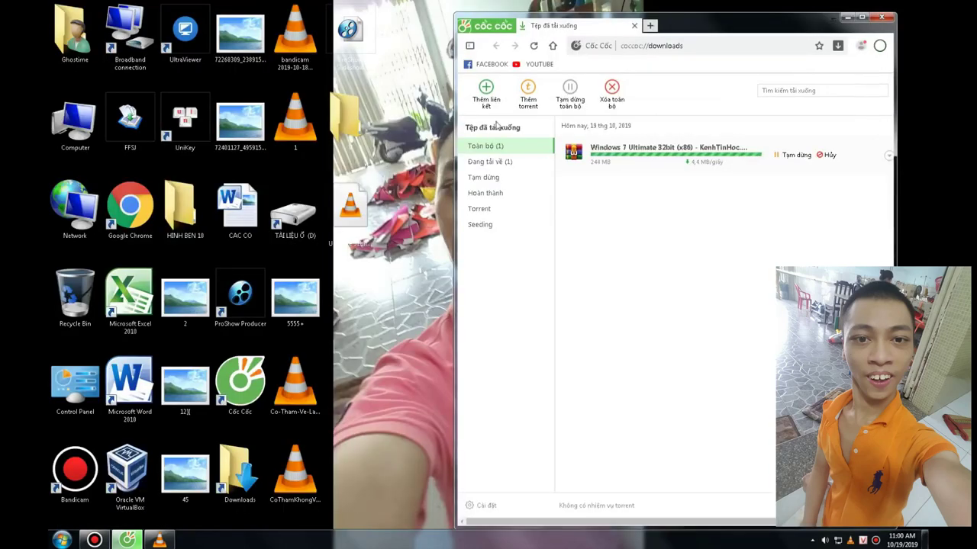
{"action": "left_click", "coordinate": [351, 206]}
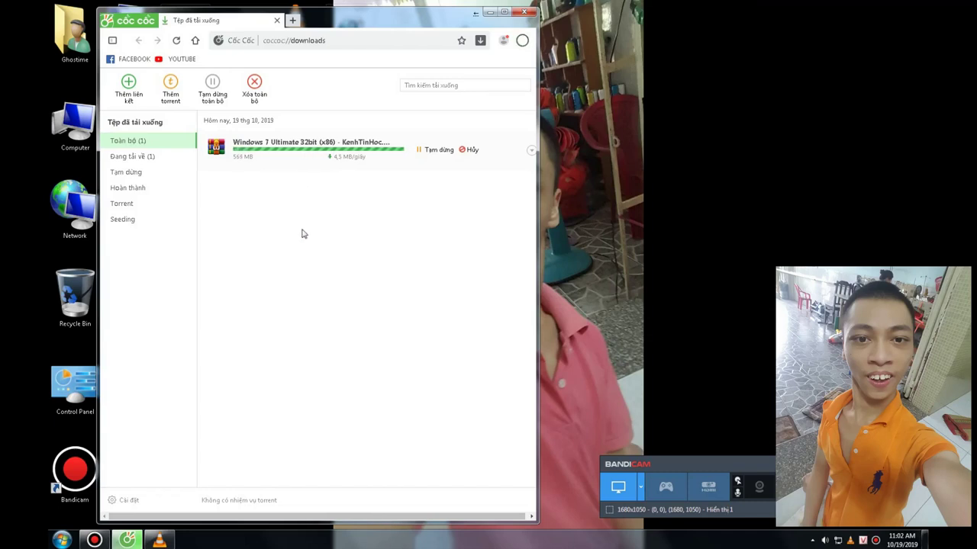
{"action": "left_click", "coordinate": [686, 282]}
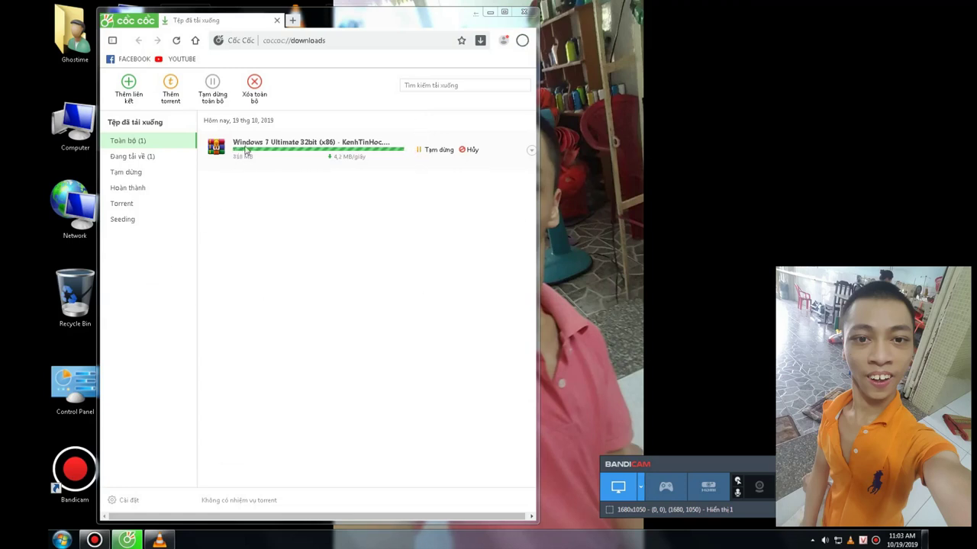
{"action": "left_click_drag", "start_coordinate": [460, 26], "coordinate": [814, 22]}
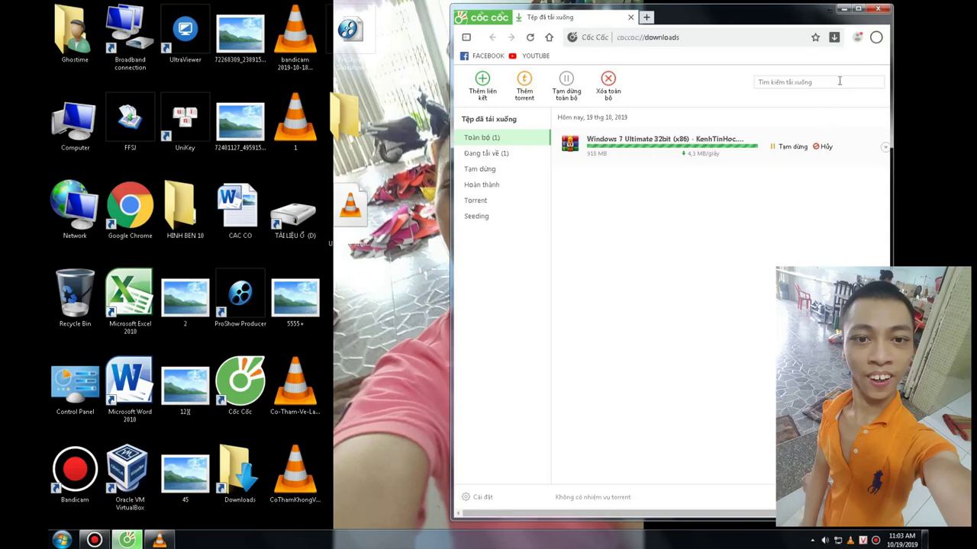
{"action": "left_click_drag", "start_coordinate": [818, 11], "coordinate": [573, 29]}
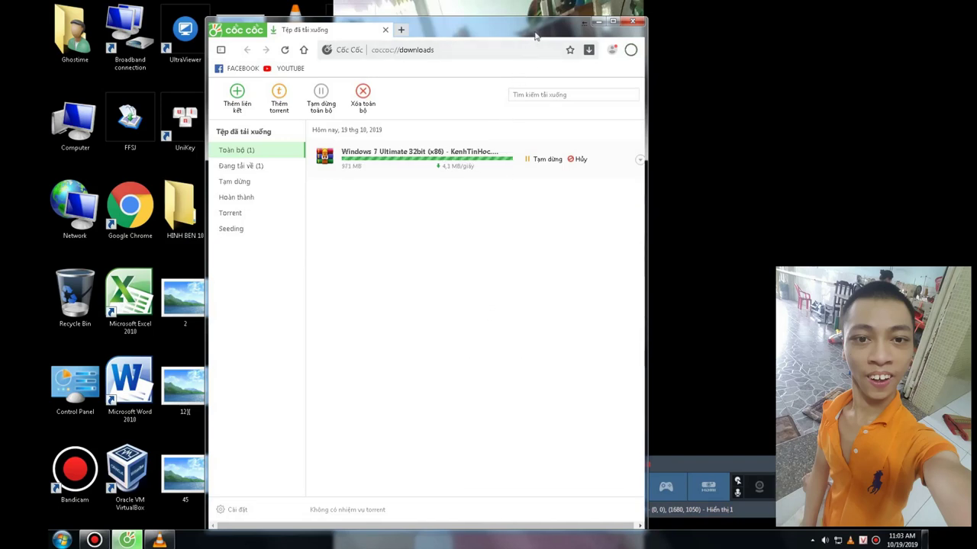
{"action": "left_click_drag", "start_coordinate": [538, 32], "coordinate": [675, 13]}
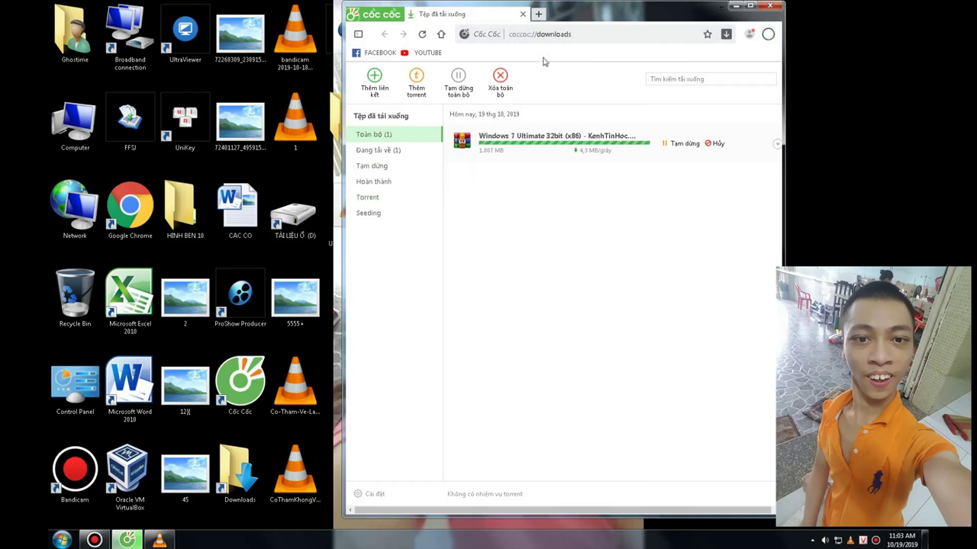
{"action": "left_click_drag", "start_coordinate": [615, 12], "coordinate": [674, 14]}
{"action": "left_click_drag", "start_coordinate": [662, 188], "coordinate": [738, 239]}
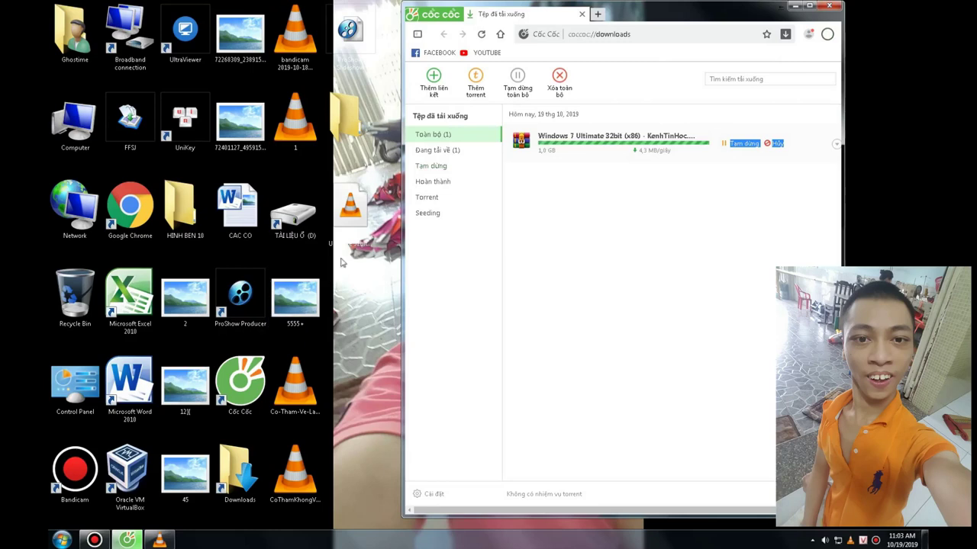
{"action": "left_click", "coordinate": [355, 237]}
{"action": "left_click", "coordinate": [358, 230]}
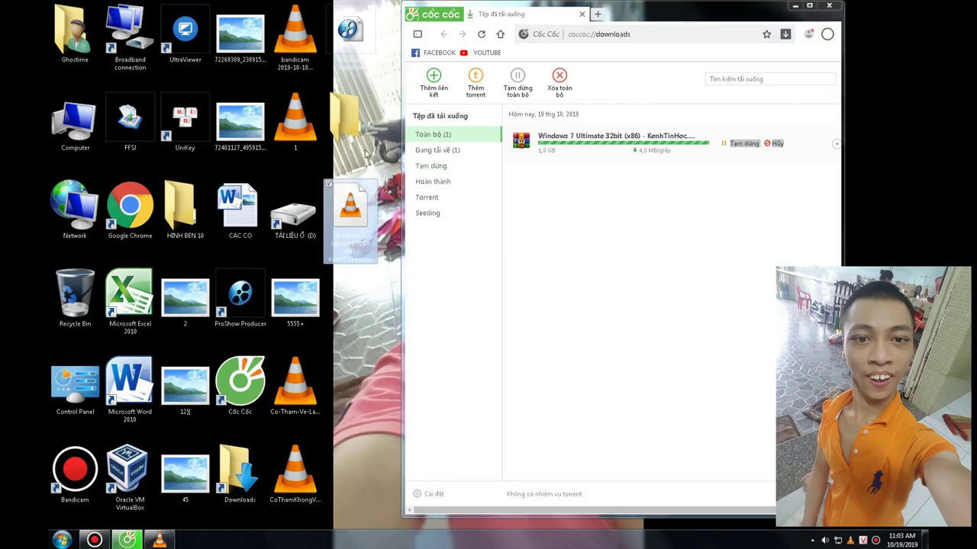
{"action": "left_click", "coordinate": [644, 205]}
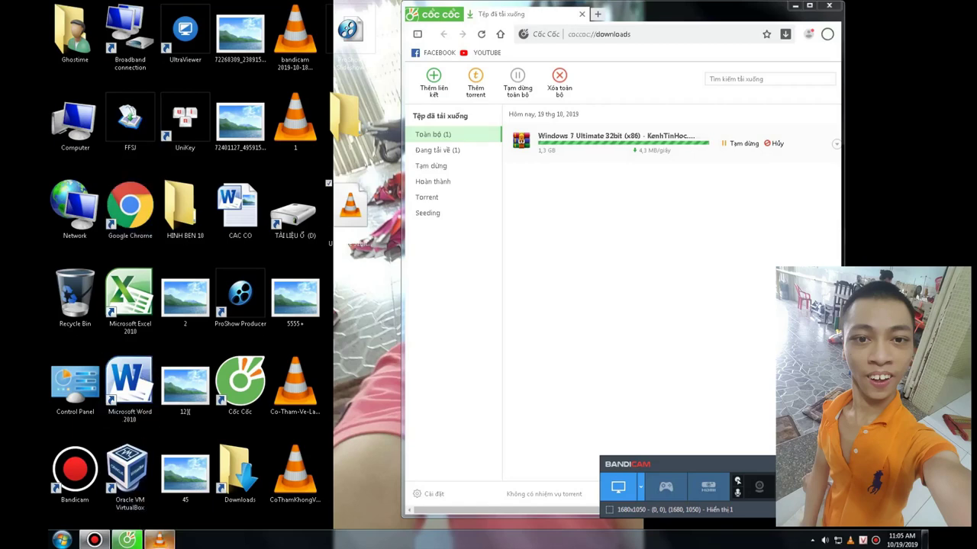
Step: Pause the song playing in VLC media player and minimize the player window
{"action": "left_click", "coordinate": [159, 540]}
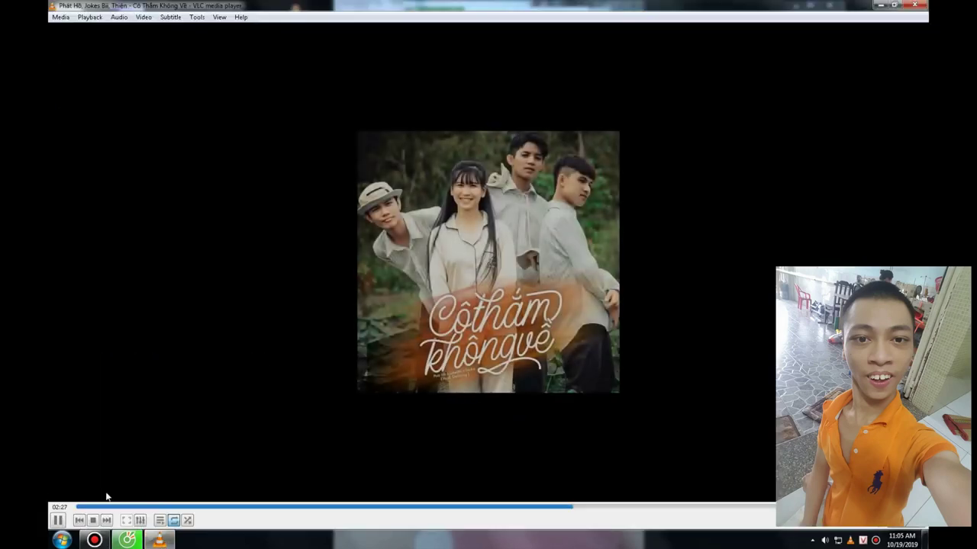
{"action": "left_click", "coordinate": [55, 521]}
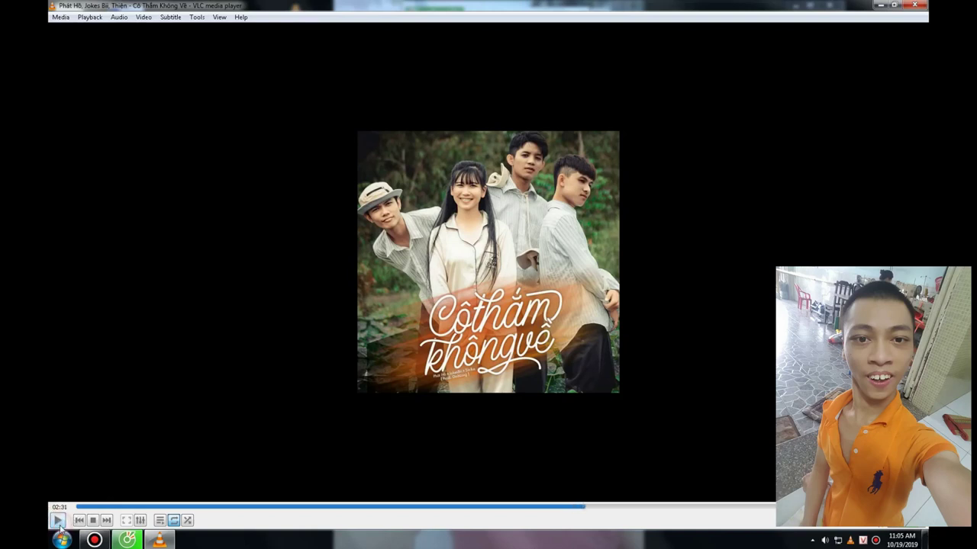
{"action": "left_click", "coordinate": [885, 5]}
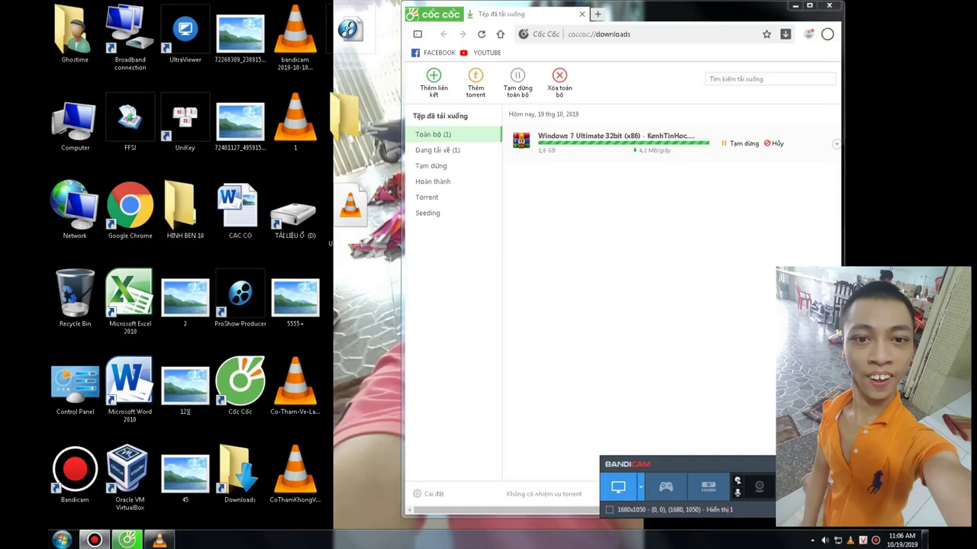
Step: Switch to VLC media player, resume the paused song and minimize the player window
{"action": "left_click", "coordinate": [152, 542]}
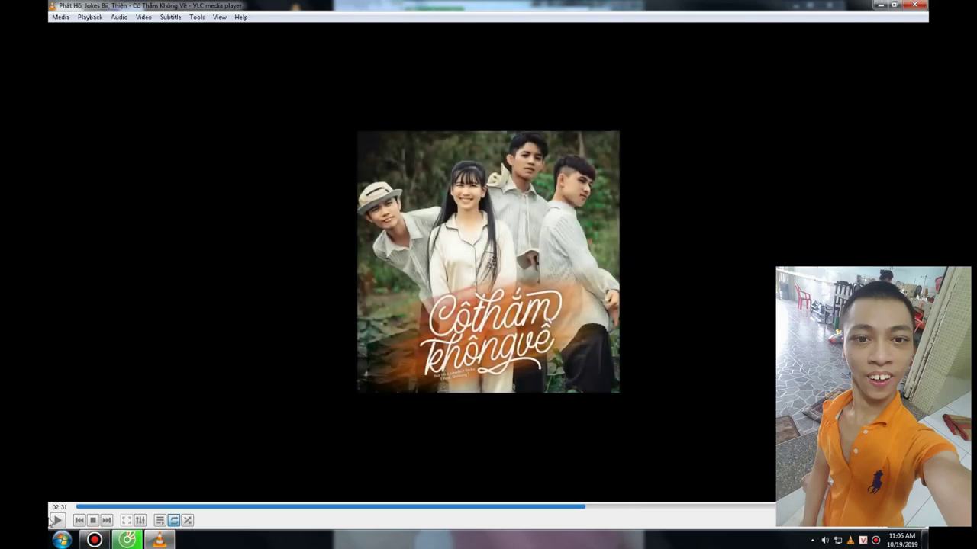
{"action": "left_click", "coordinate": [55, 519]}
{"action": "left_click", "coordinate": [162, 542]}
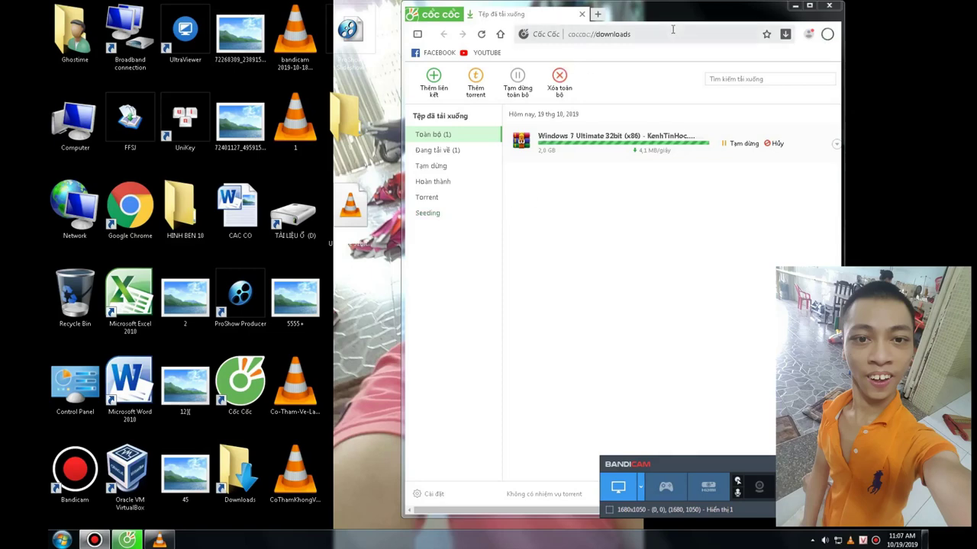
Step: Maximize the browser's downloads window, close it, and select the downloaded Windows 7 Ultimate 32bit ISO on the desktop
{"action": "left_click_drag", "start_coordinate": [730, 14], "coordinate": [522, 14]}
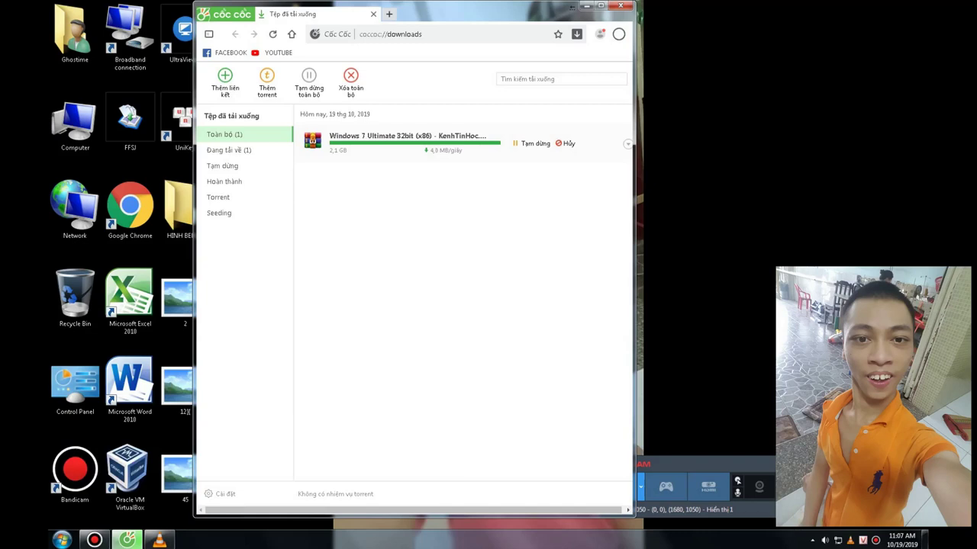
{"action": "key", "text": "super+Up"}
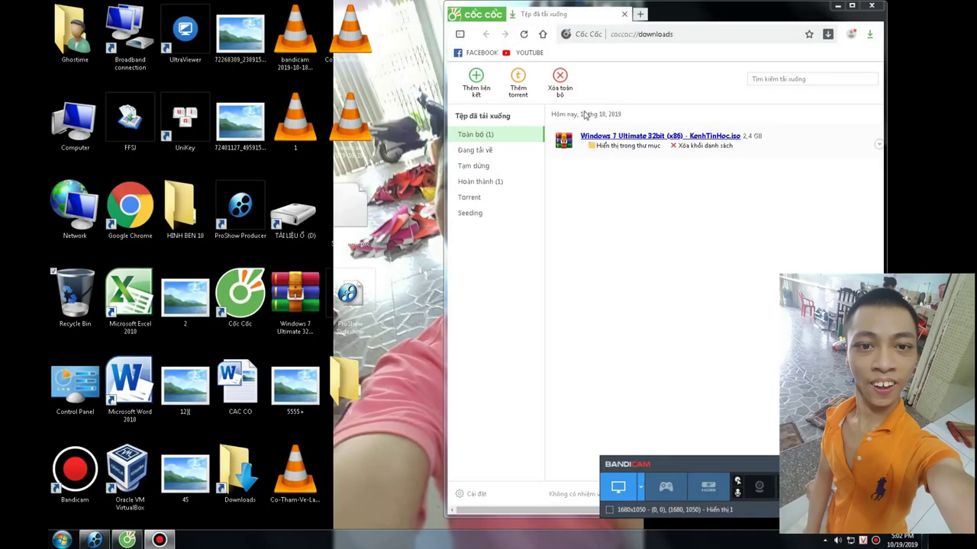
{"action": "double_click", "coordinate": [711, 17]}
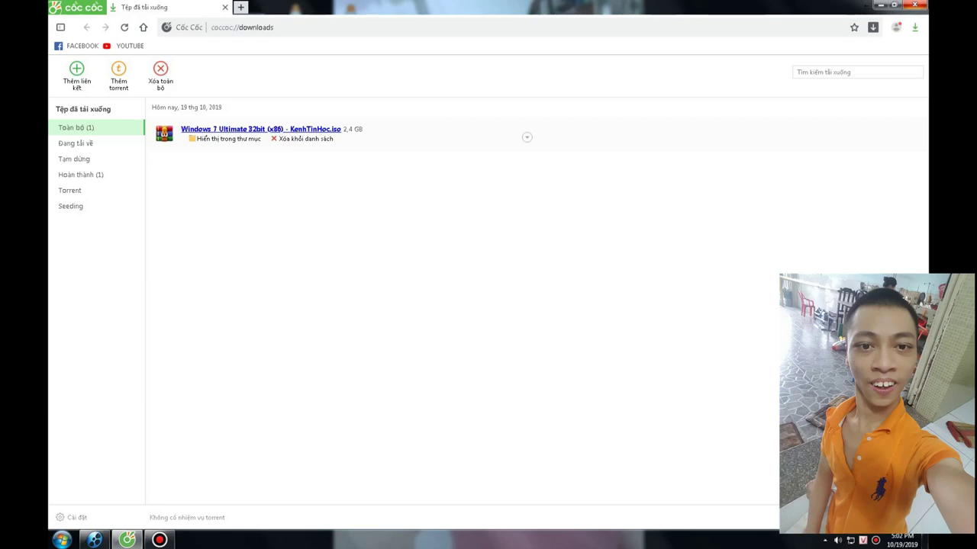
{"action": "left_click", "coordinate": [914, 6]}
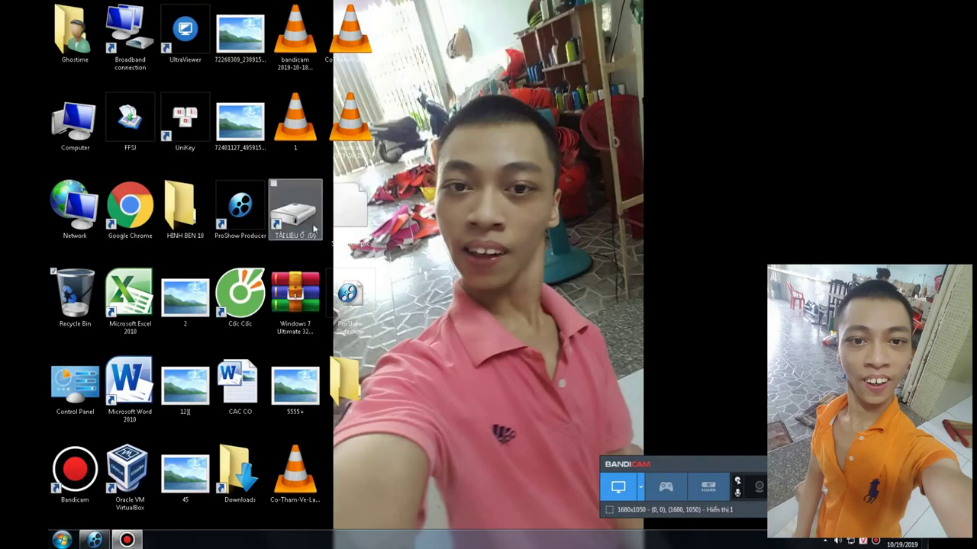
{"action": "left_click", "coordinate": [295, 313]}
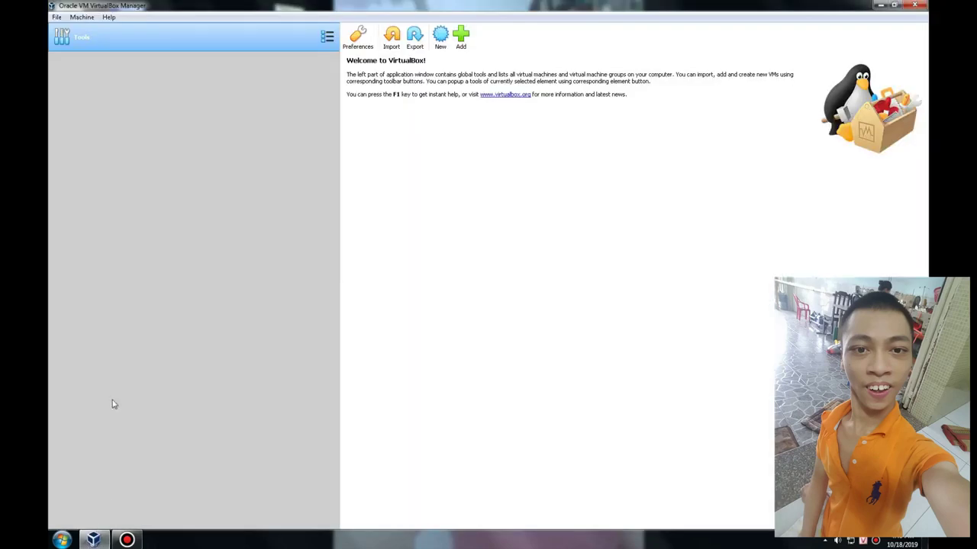
Step: Start creating a new virtual machine in Oracle VM VirtualBox and name it WIN 7
{"action": "left_click", "coordinate": [441, 46]}
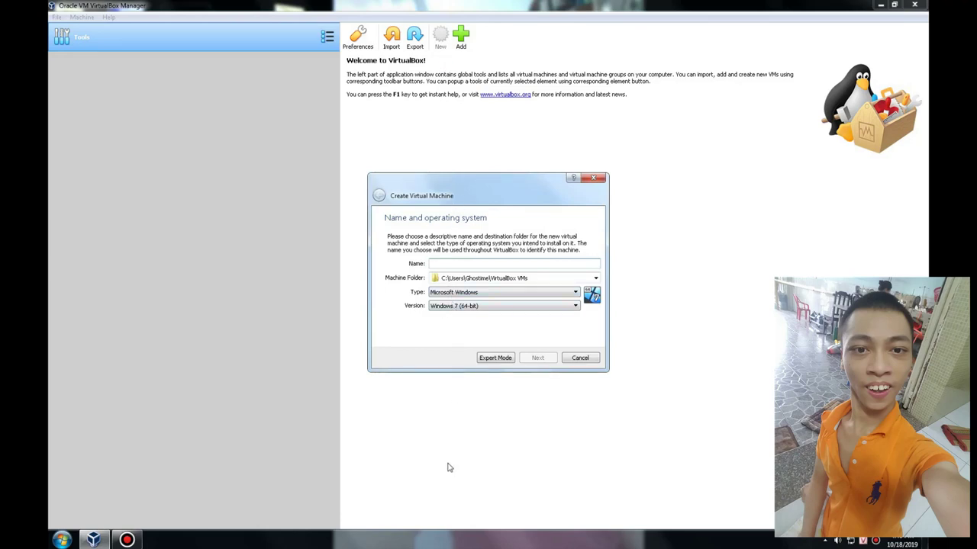
{"action": "type", "text": "Wi"}
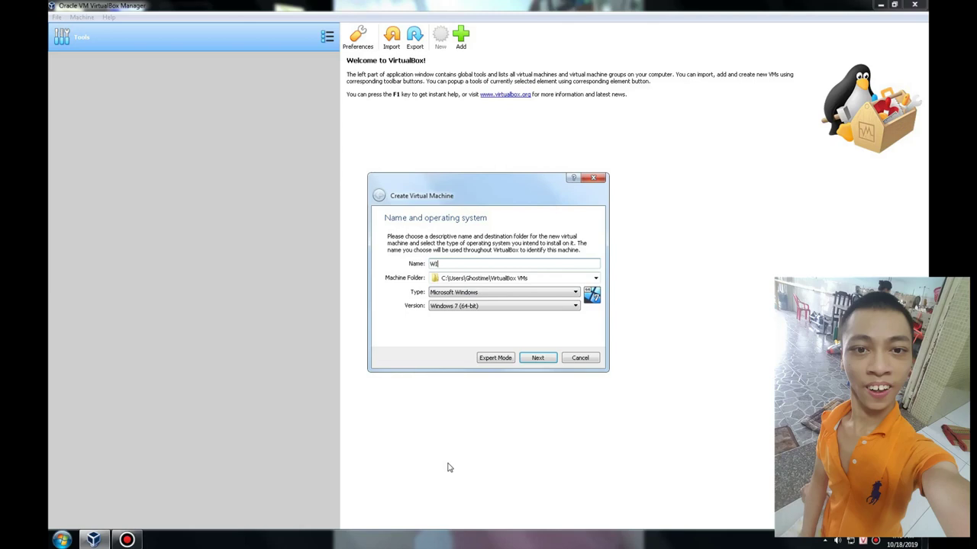
{"action": "type", "text": "N 7"}
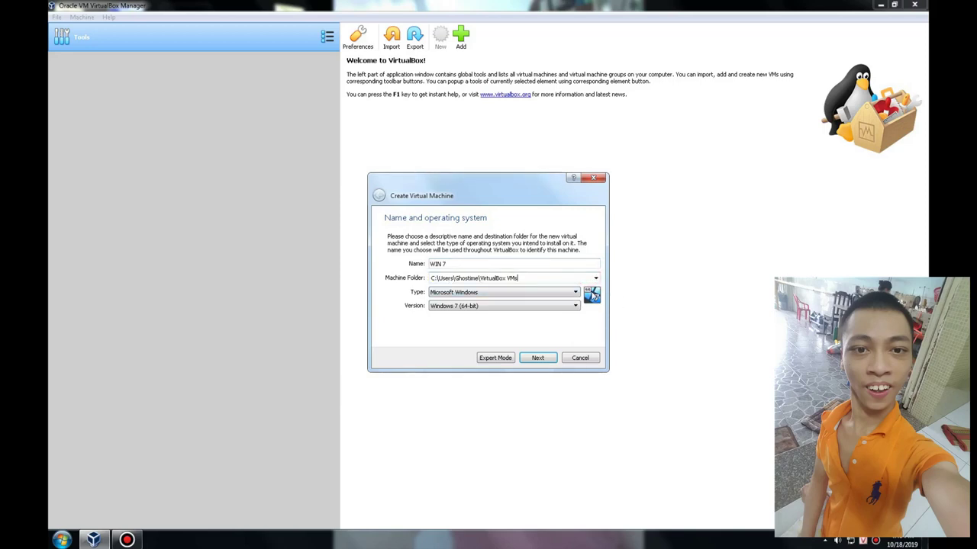
Step: Set the new machine's folder to the MAY 2 folder on the Desktop
{"action": "left_click", "coordinate": [596, 278]}
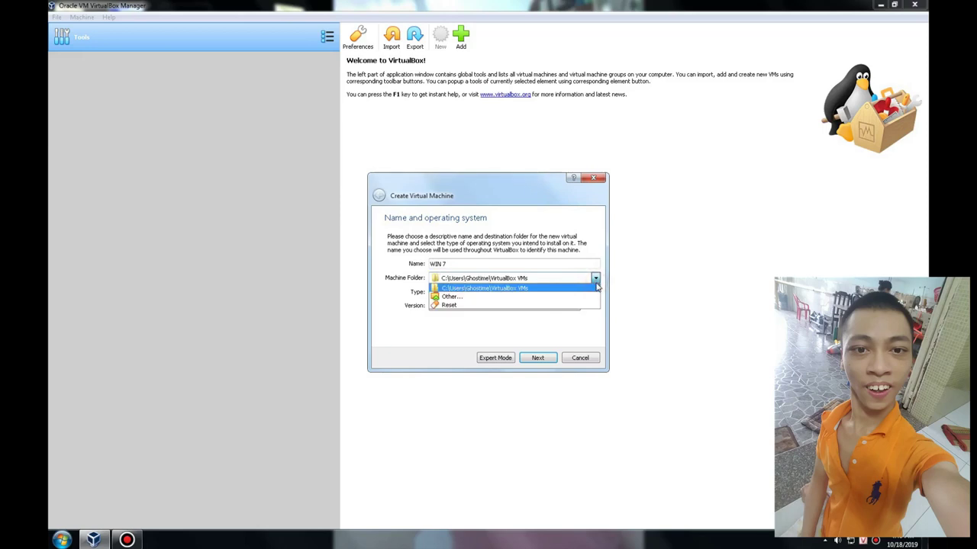
{"action": "left_click", "coordinate": [558, 297]}
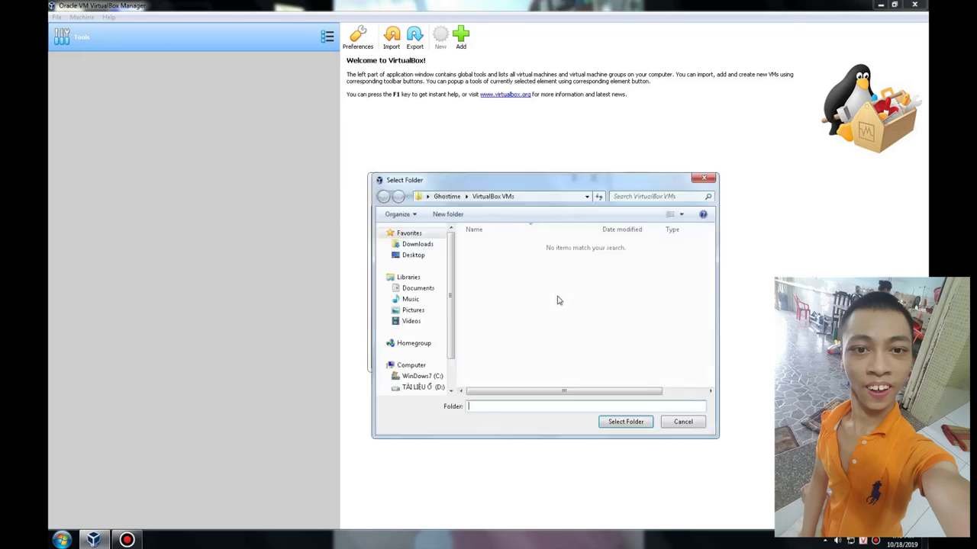
{"action": "left_click", "coordinate": [426, 258]}
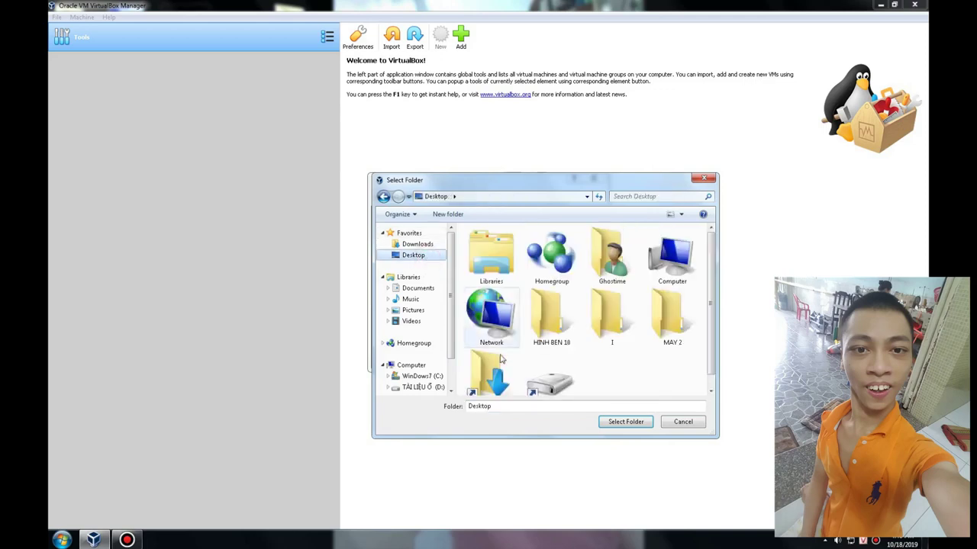
{"action": "left_click", "coordinate": [683, 339]}
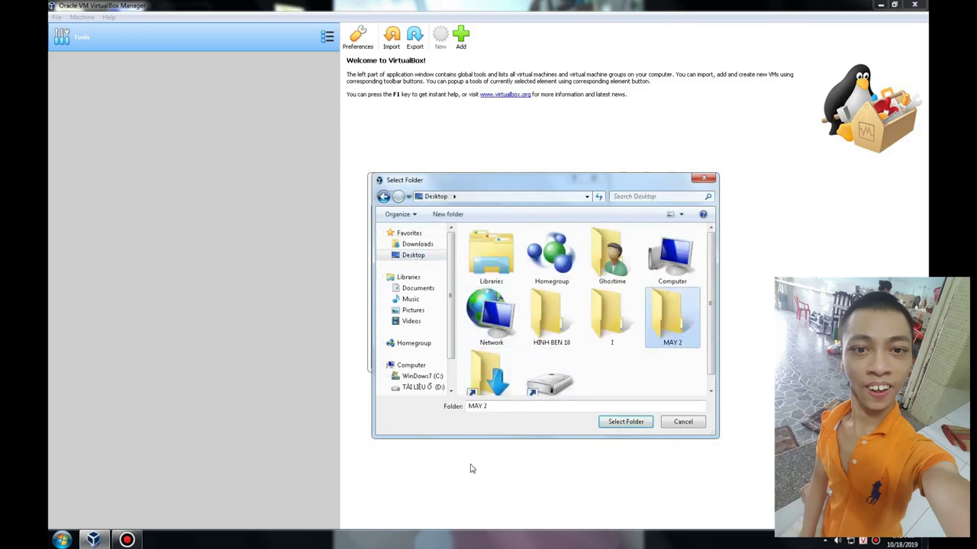
{"action": "key", "text": "Return"}
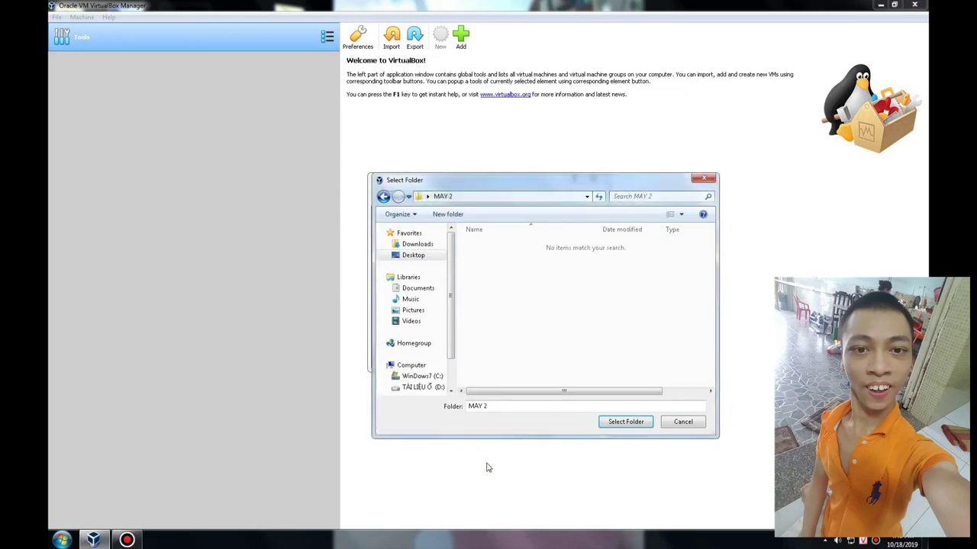
{"action": "left_click", "coordinate": [650, 422]}
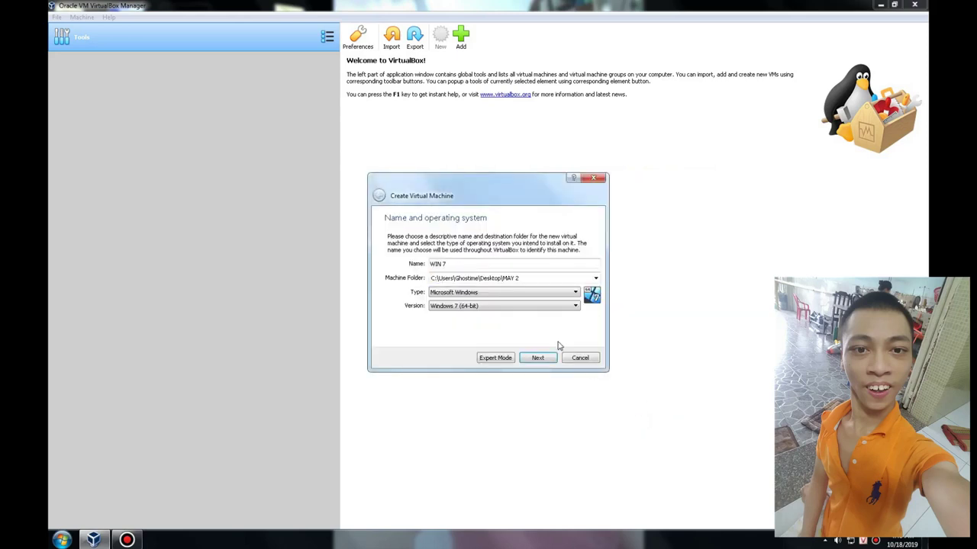
Step: Accept the Windows 7 (64-bit) version and 2048 MB of memory, and choose to create a virtual hard disk now
{"action": "left_click", "coordinate": [550, 365]}
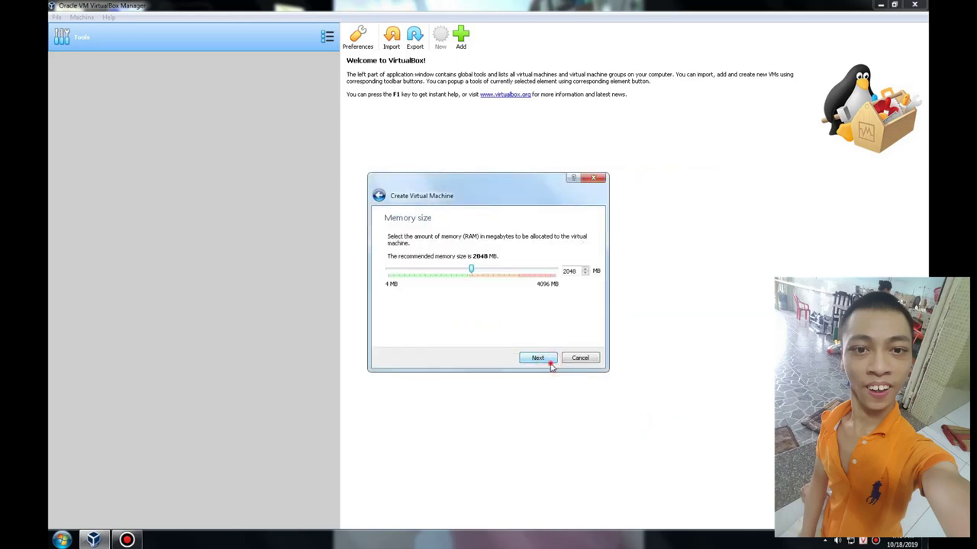
{"action": "left_click", "coordinate": [538, 357]}
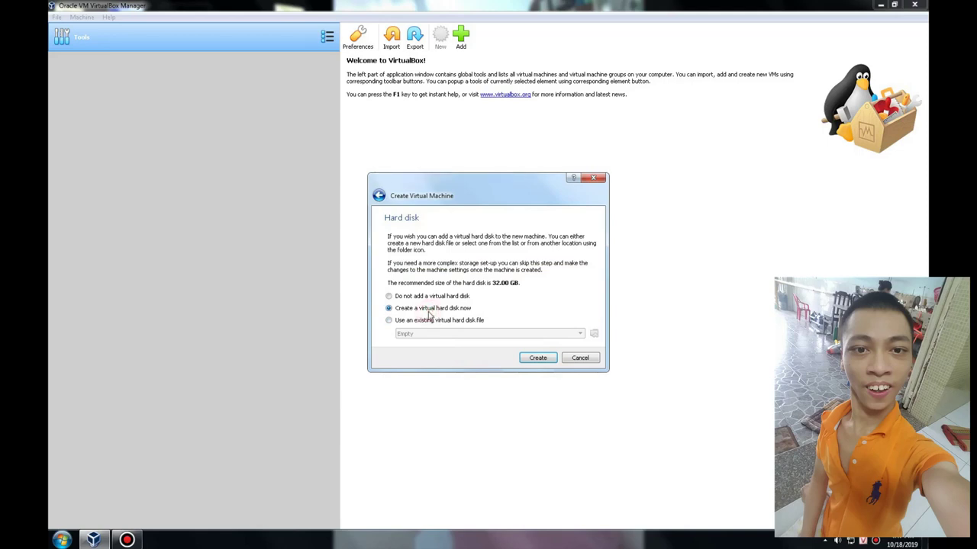
{"action": "left_click", "coordinate": [552, 363]}
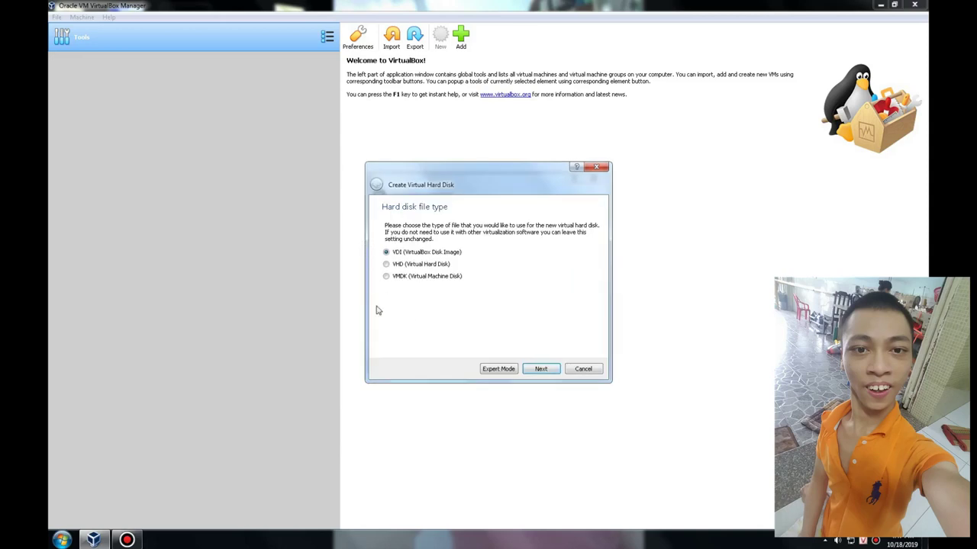
Step: Create a dynamically allocated VHD virtual hard disk of 32.00 GB for the WIN 7 machine
{"action": "left_click", "coordinate": [412, 265]}
{"action": "left_click", "coordinate": [554, 370]}
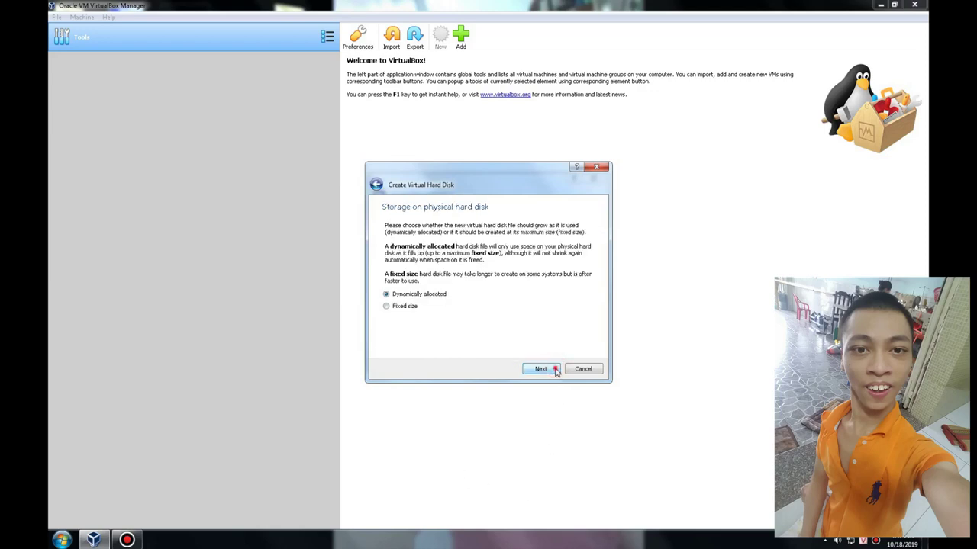
{"action": "left_click", "coordinate": [555, 370]}
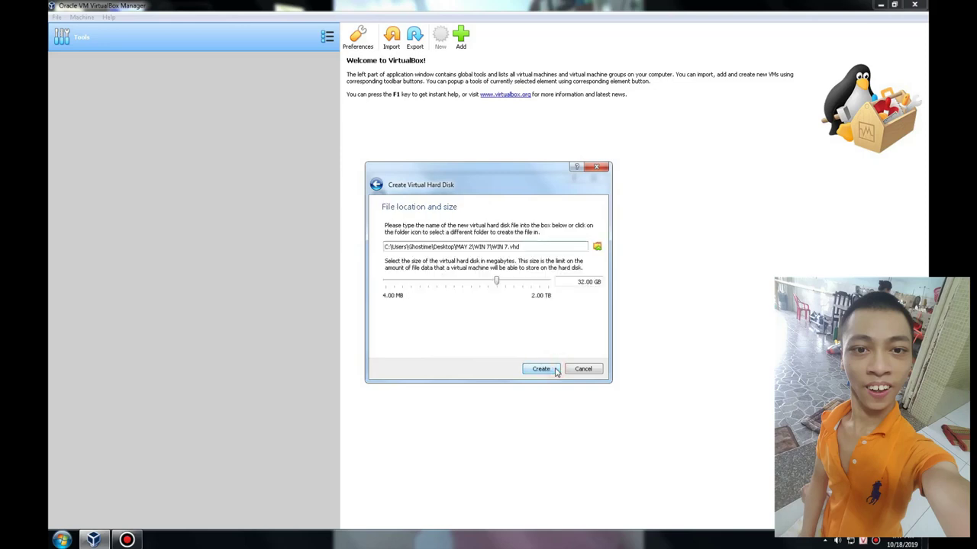
{"action": "left_click", "coordinate": [540, 369]}
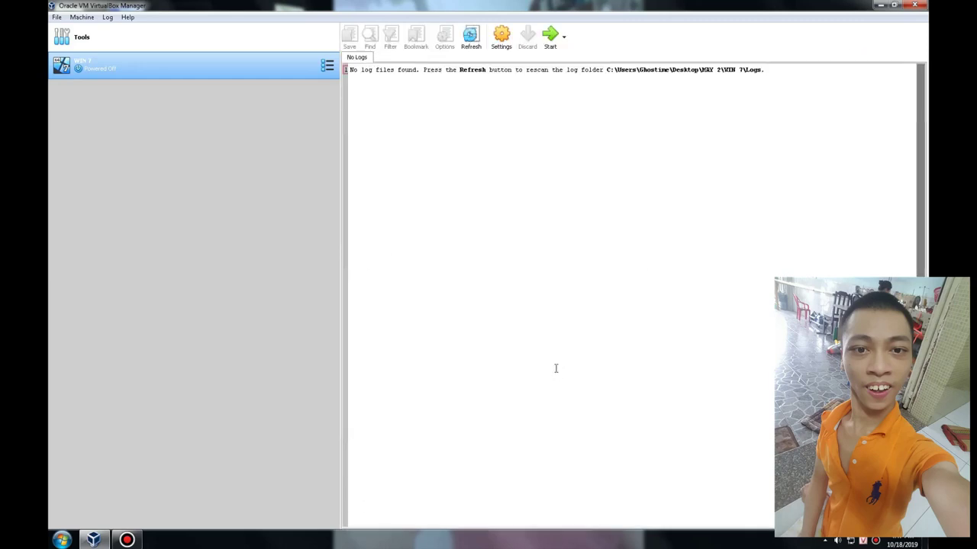
Step: Open the WIN 7 machine's settings and select the empty optical drive among its storage devices
{"action": "left_click", "coordinate": [499, 35]}
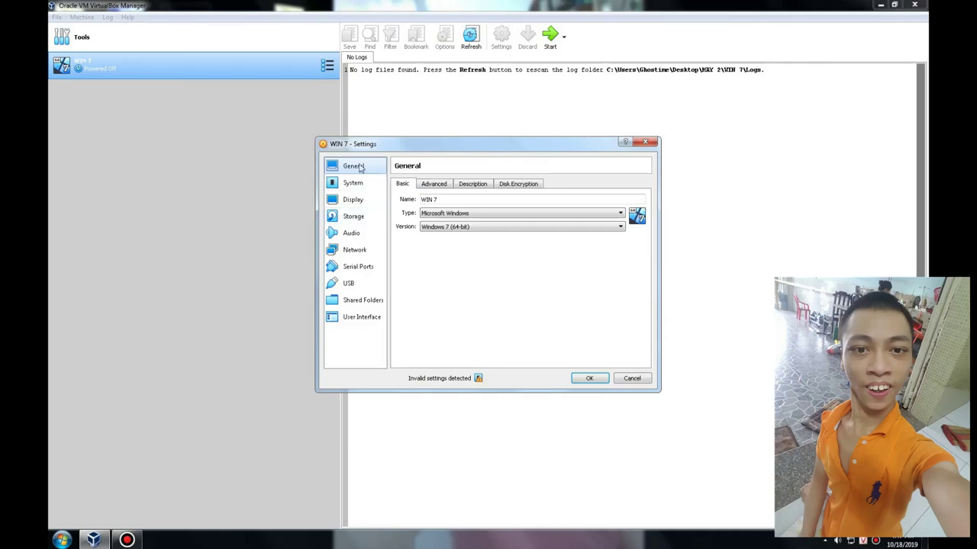
{"action": "left_click", "coordinate": [347, 184]}
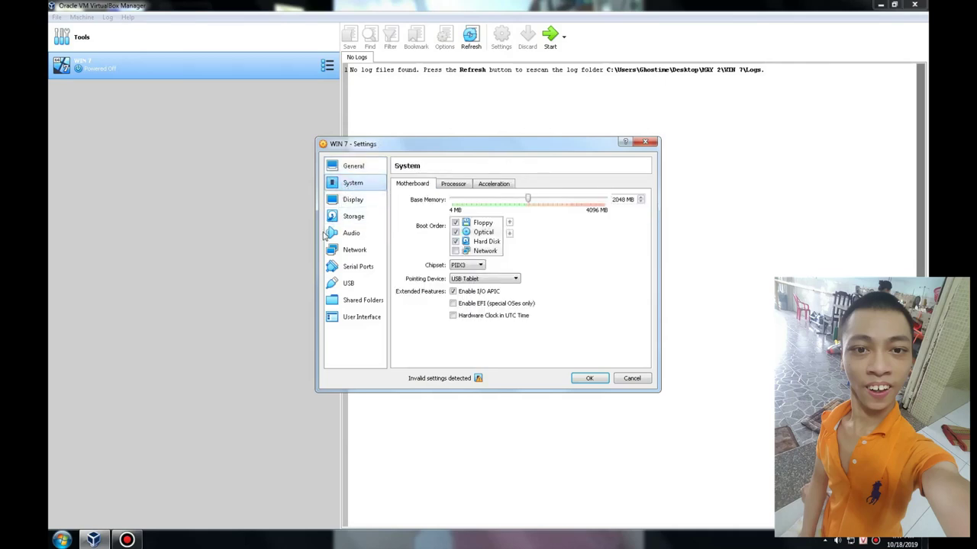
{"action": "left_click", "coordinate": [338, 216]}
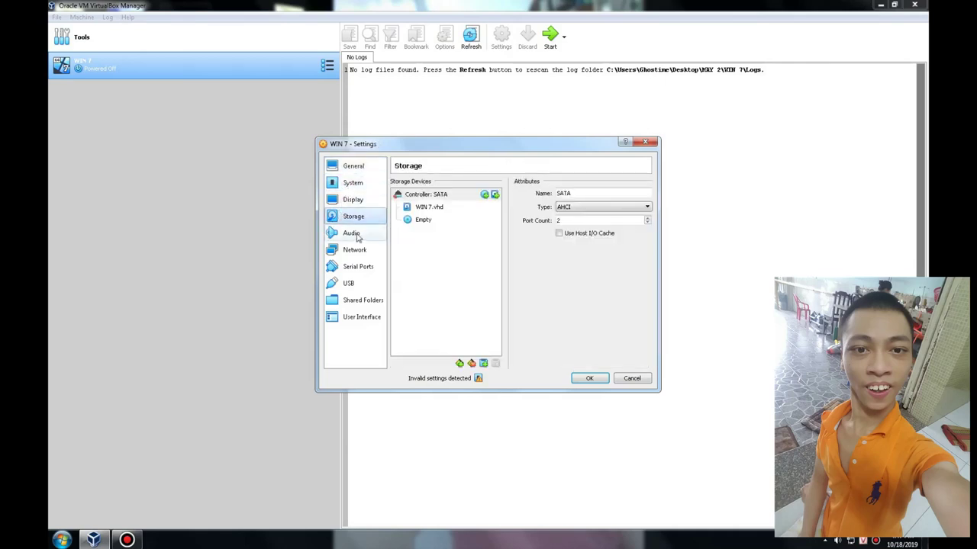
{"action": "left_click", "coordinate": [429, 220]}
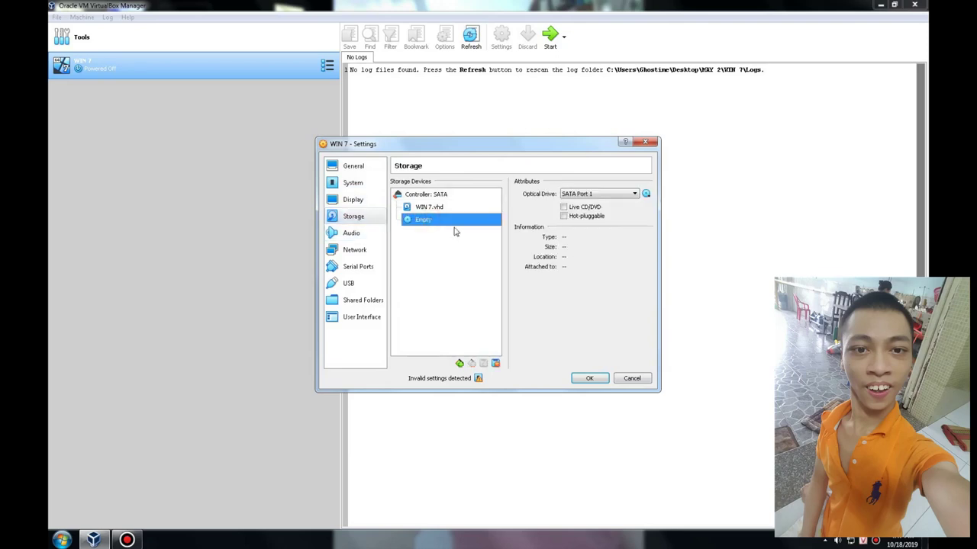
{"action": "left_click", "coordinate": [344, 217]}
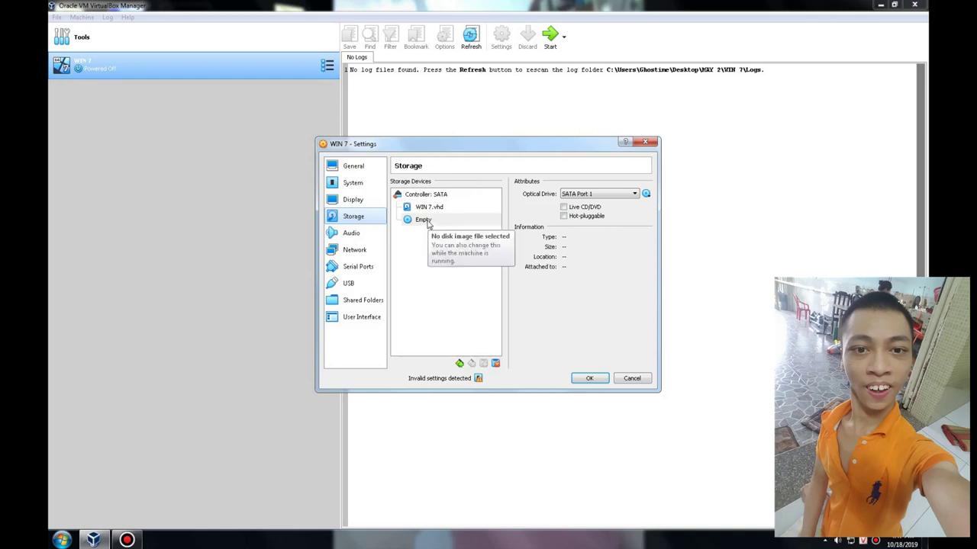
{"action": "left_click", "coordinate": [425, 207]}
{"action": "left_click", "coordinate": [425, 220]}
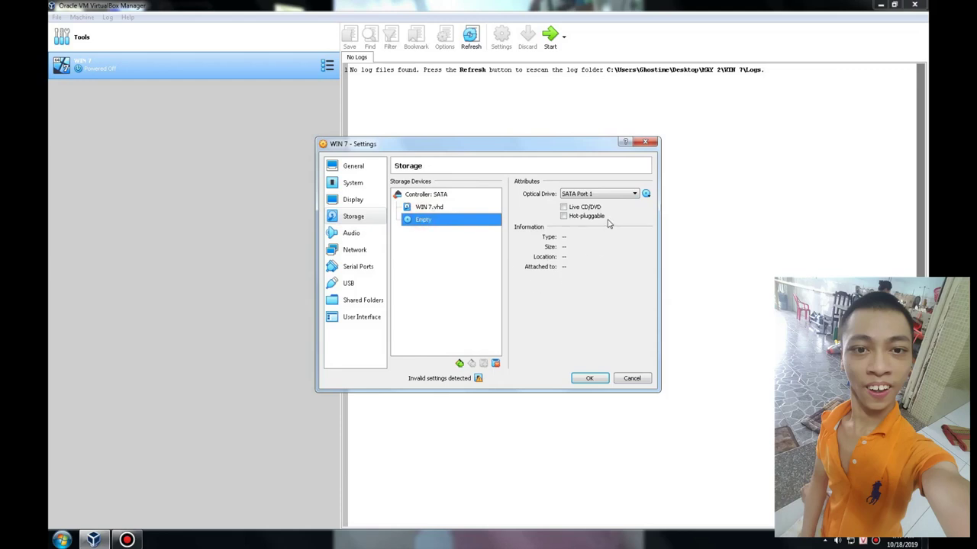
Step: Load the Windows 7 Ultimate 32bit (x86) ISO from the Desktop into the optical drive and save the drive as hot-pluggable
{"action": "left_click", "coordinate": [646, 195]}
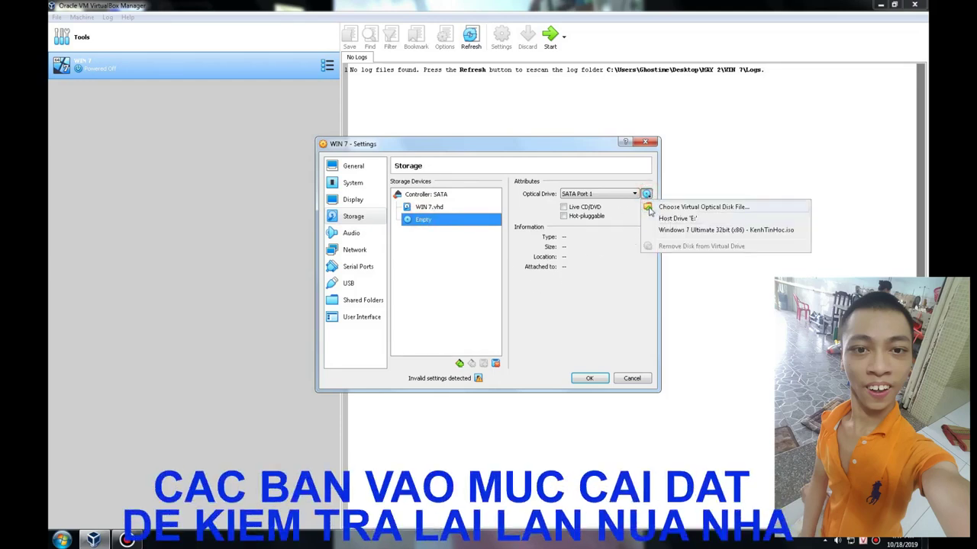
{"action": "left_click", "coordinate": [649, 208]}
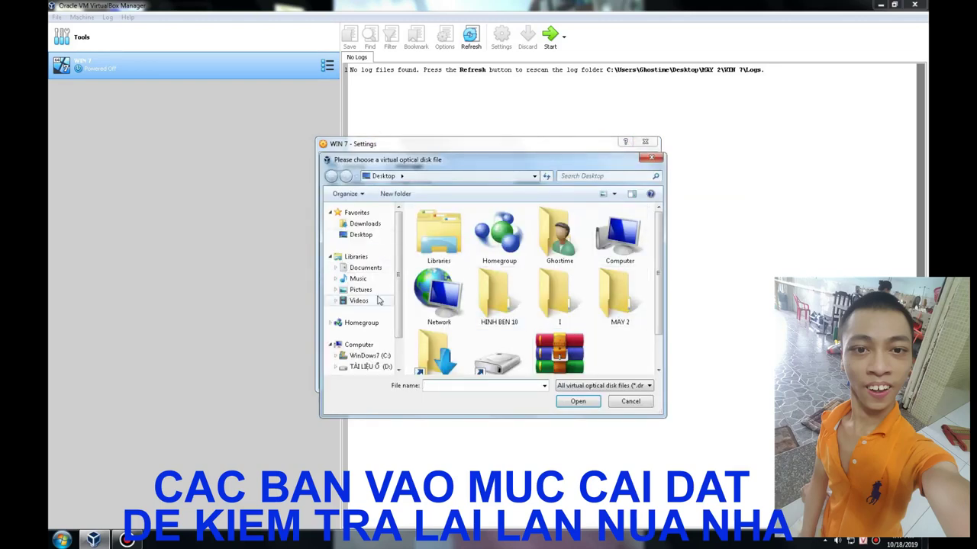
{"action": "left_click", "coordinate": [366, 236]}
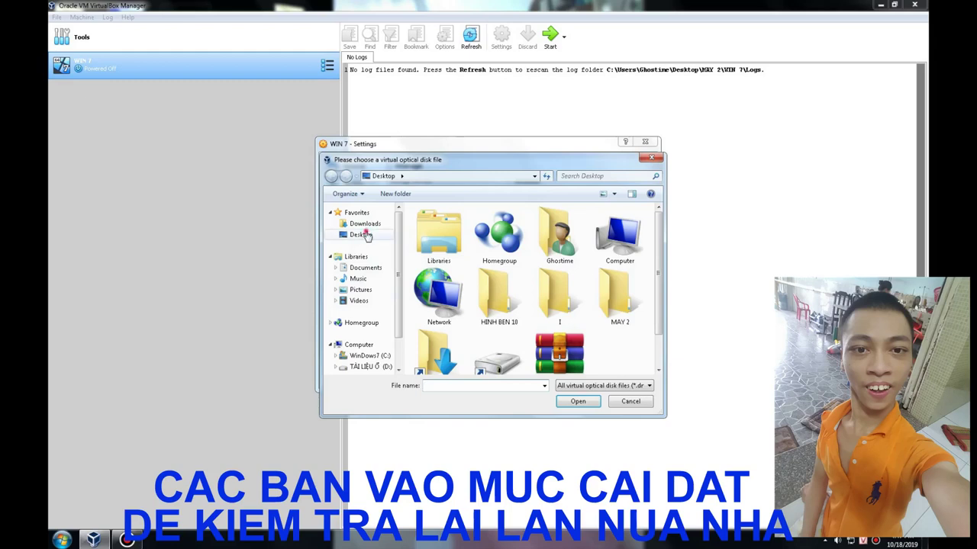
{"action": "left_click", "coordinate": [561, 354]}
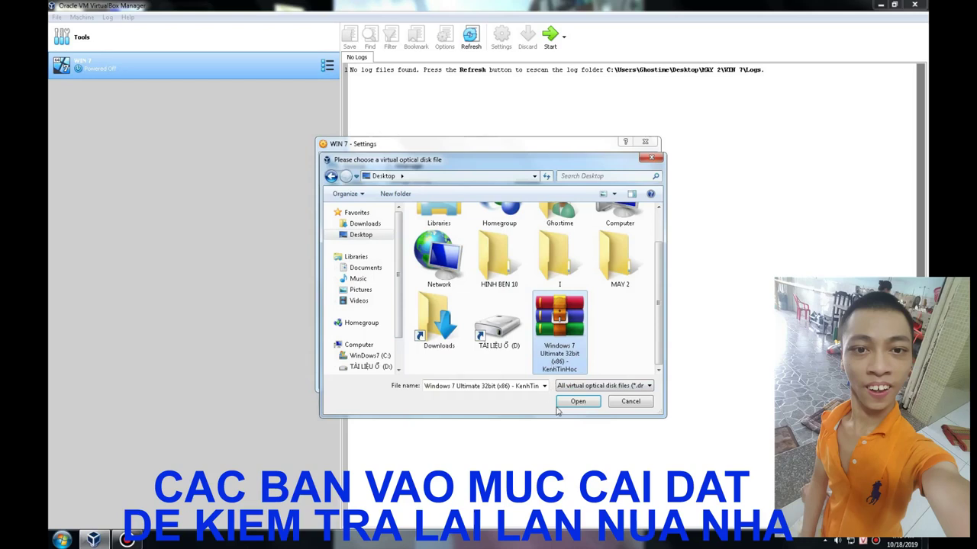
{"action": "left_click", "coordinate": [568, 402]}
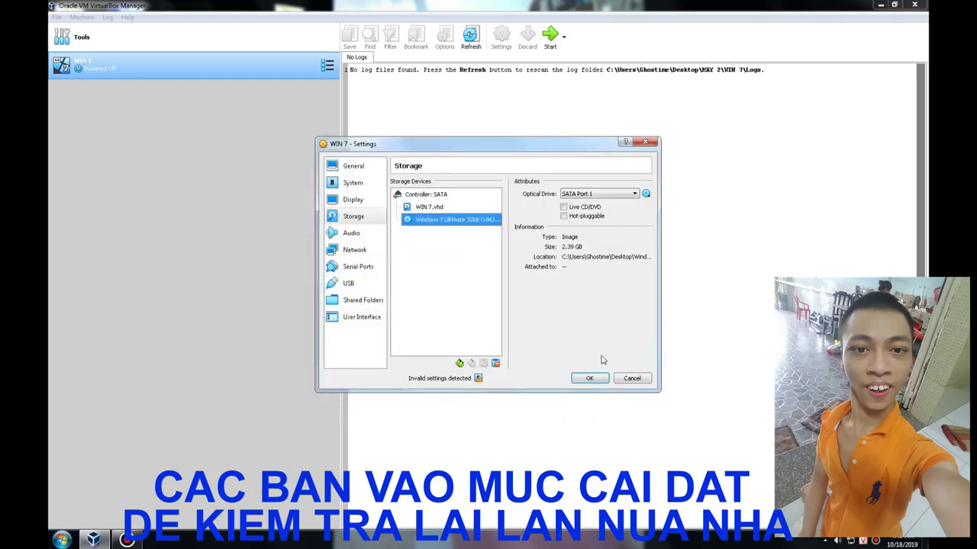
{"action": "left_click", "coordinate": [584, 218]}
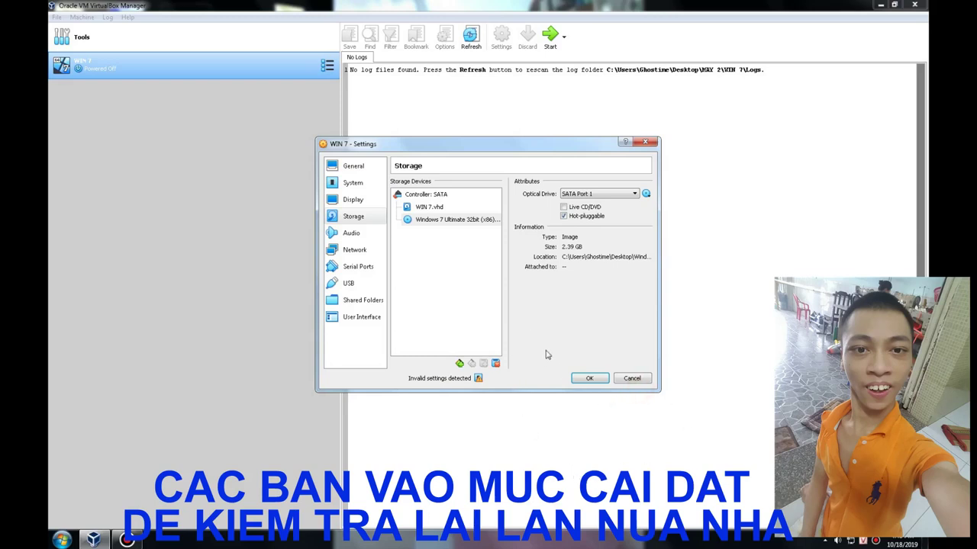
{"action": "left_click", "coordinate": [589, 379]}
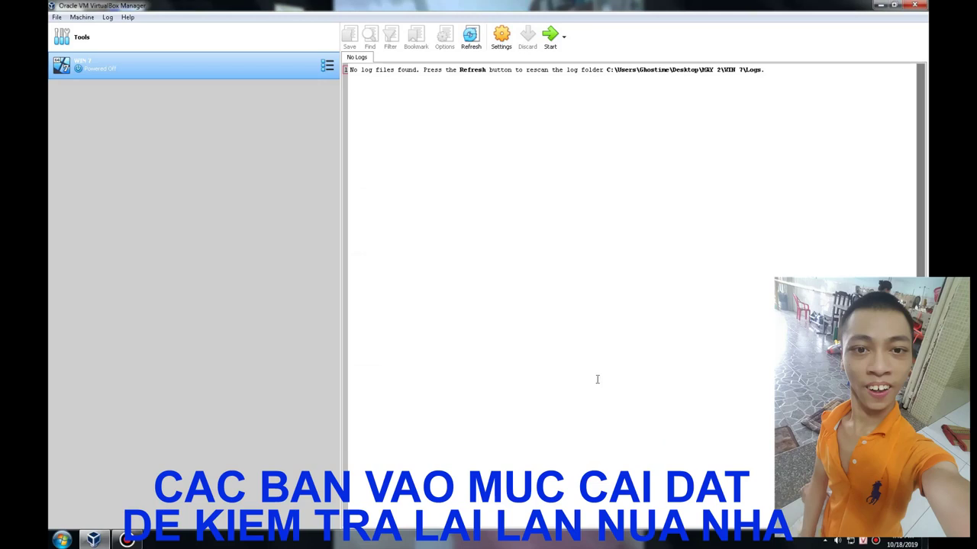
Step: Review the WIN 7 machine's audio, USB, network, serial port, storage, display and system settings, and accept them unchanged
{"action": "left_click", "coordinate": [503, 37]}
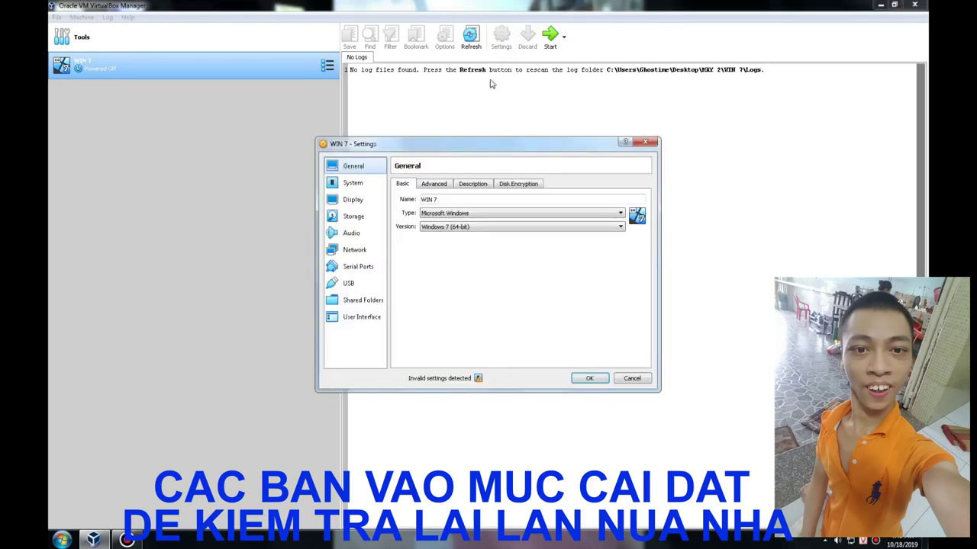
{"action": "left_click", "coordinate": [349, 235]}
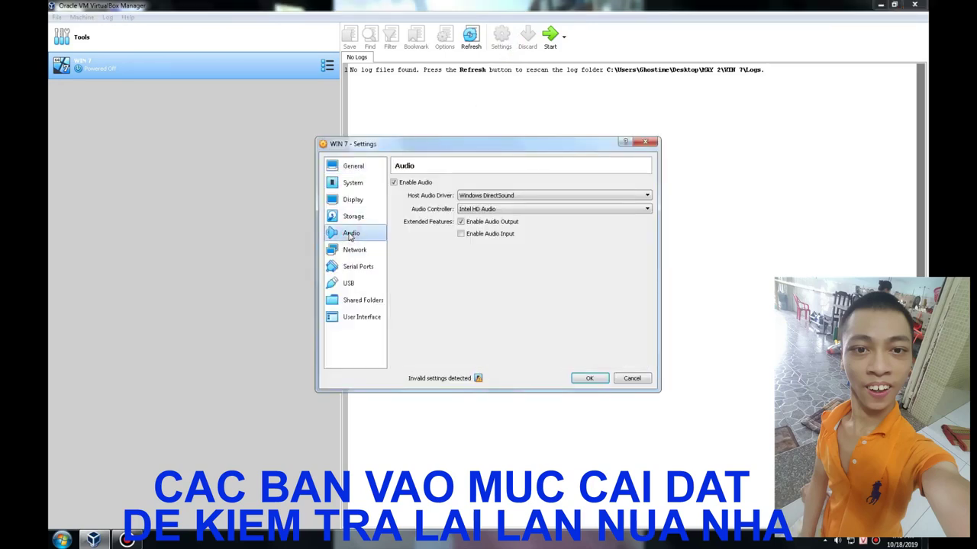
{"action": "left_click", "coordinate": [350, 285]}
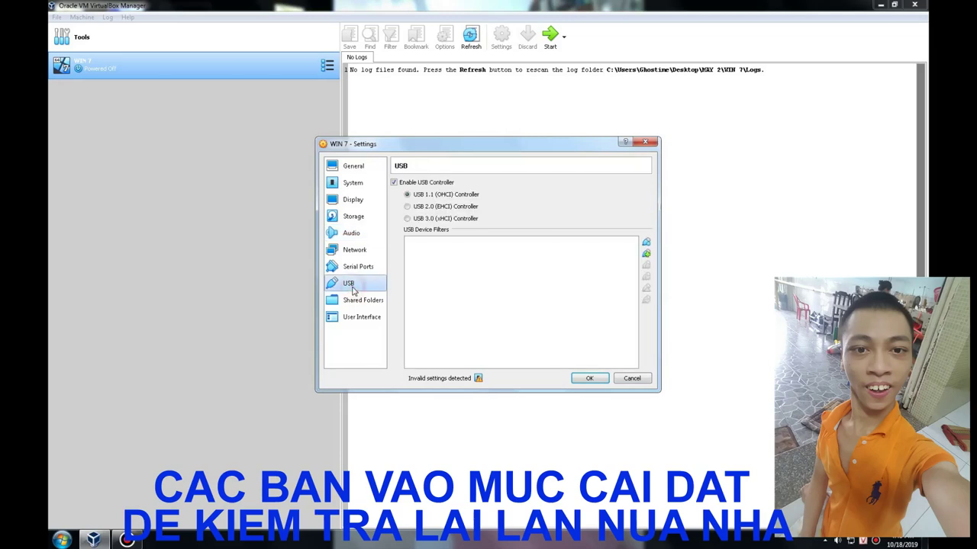
{"action": "left_click", "coordinate": [357, 246]}
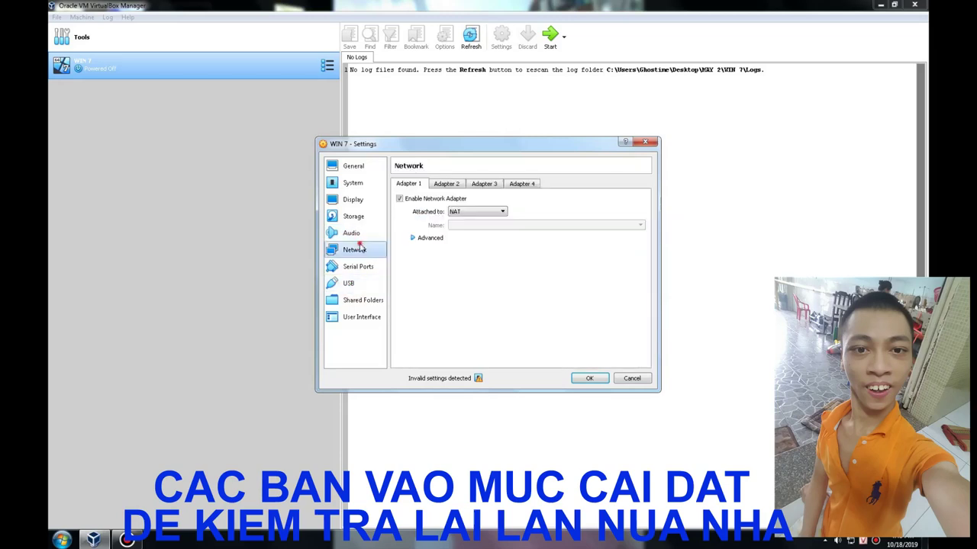
{"action": "left_click", "coordinate": [344, 287]}
{"action": "left_click", "coordinate": [353, 268]}
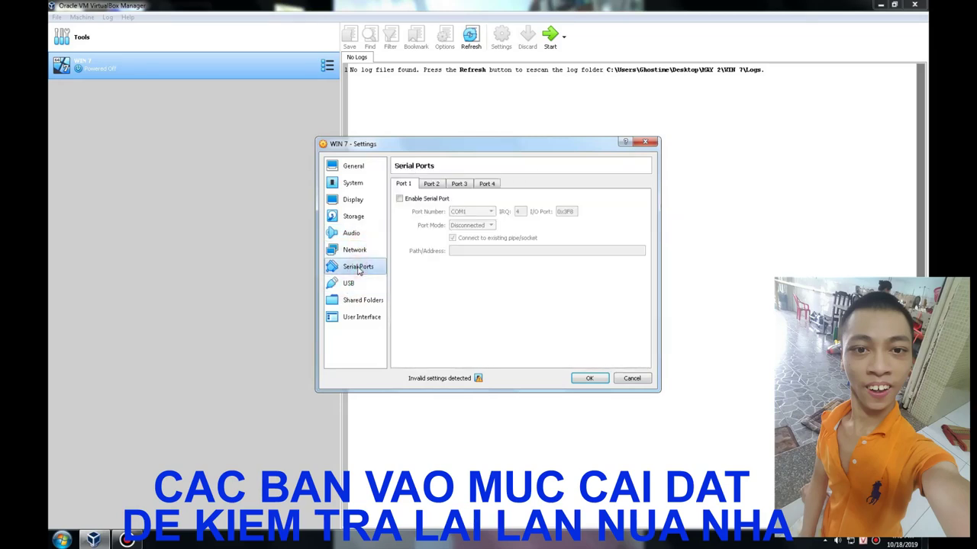
{"action": "left_click", "coordinate": [358, 217]}
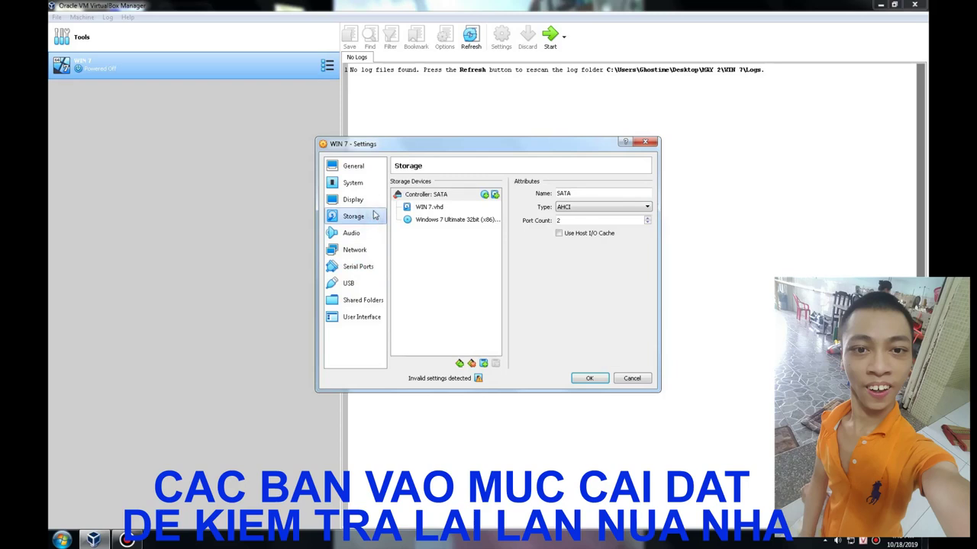
{"action": "left_click", "coordinate": [374, 201]}
{"action": "left_click", "coordinate": [383, 185]}
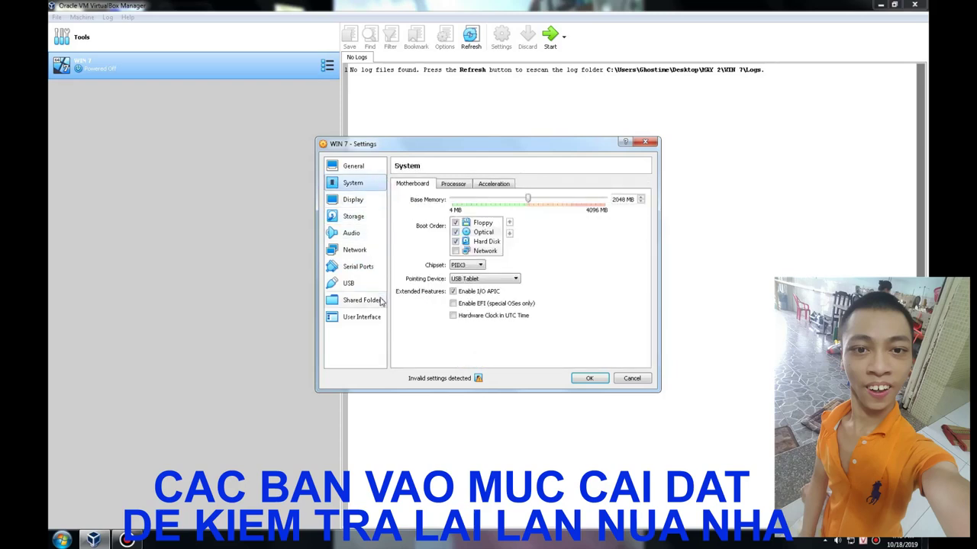
{"action": "left_click", "coordinate": [589, 378]}
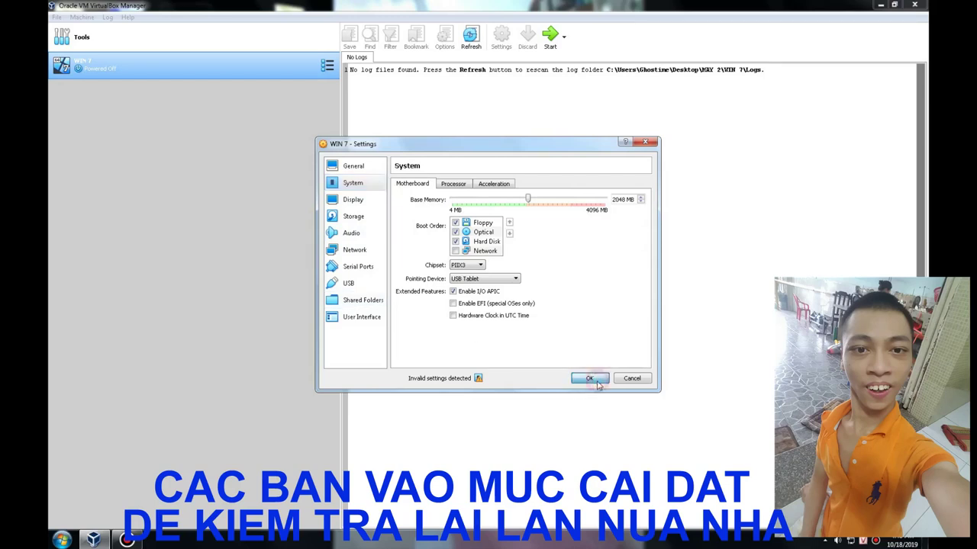
Step: Start the WIN 7 virtual machine, minimize the VirtualBox Manager and bring the running machine's window to the front
{"action": "left_click", "coordinate": [557, 42]}
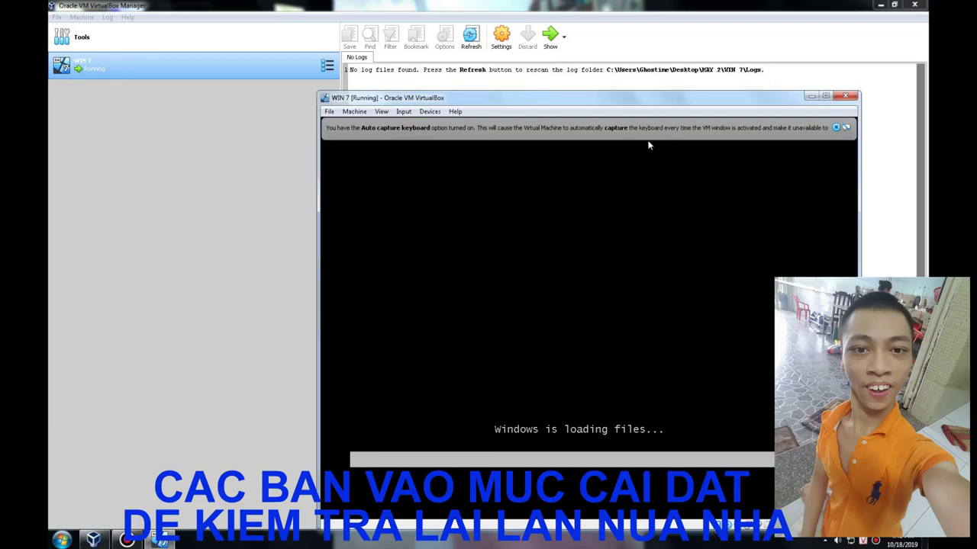
{"action": "left_click_drag", "start_coordinate": [706, 101], "coordinate": [613, 34]}
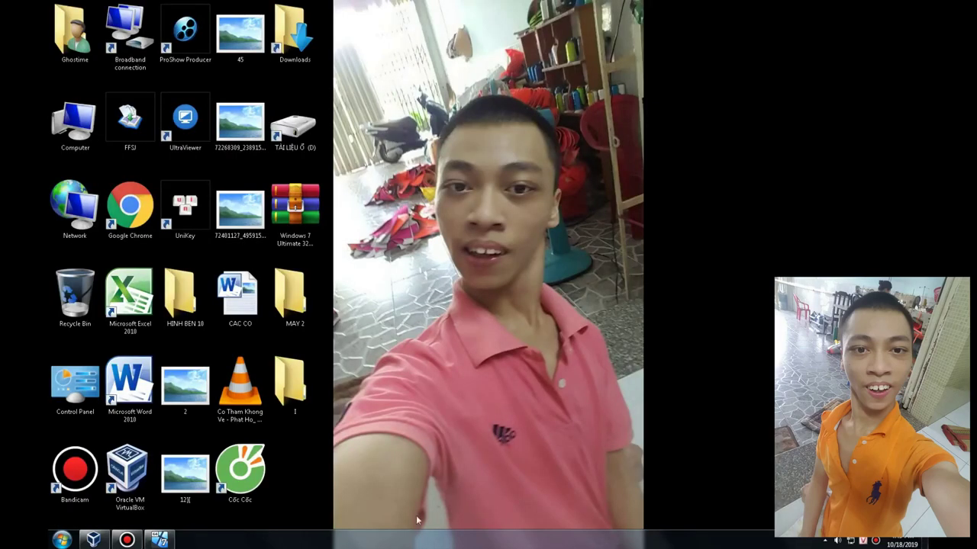
{"action": "left_click", "coordinate": [93, 540]}
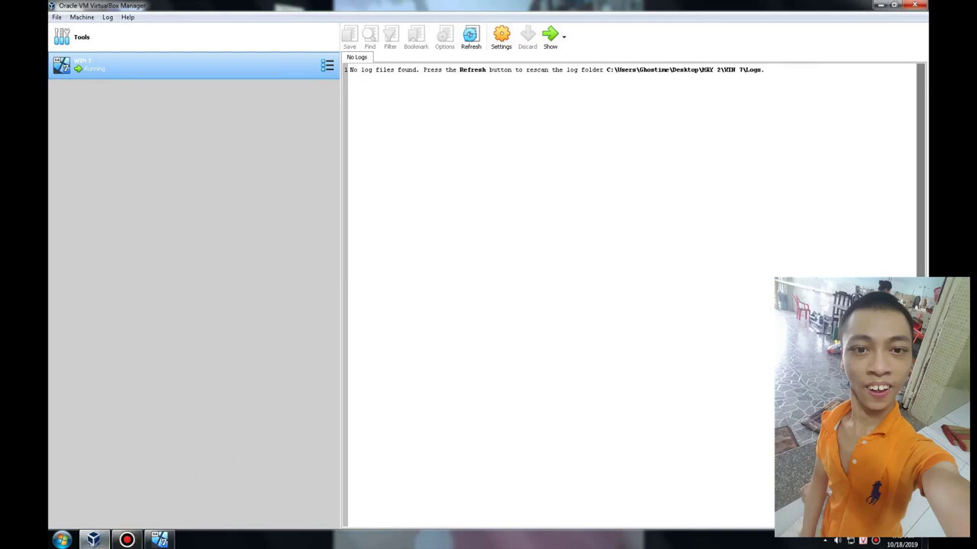
{"action": "left_click", "coordinate": [881, 6]}
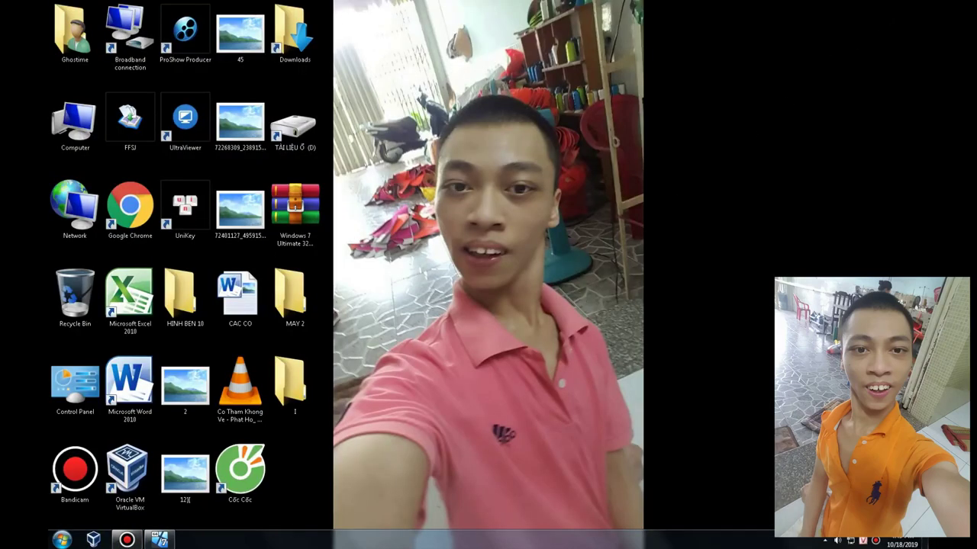
{"action": "left_click", "coordinate": [159, 539]}
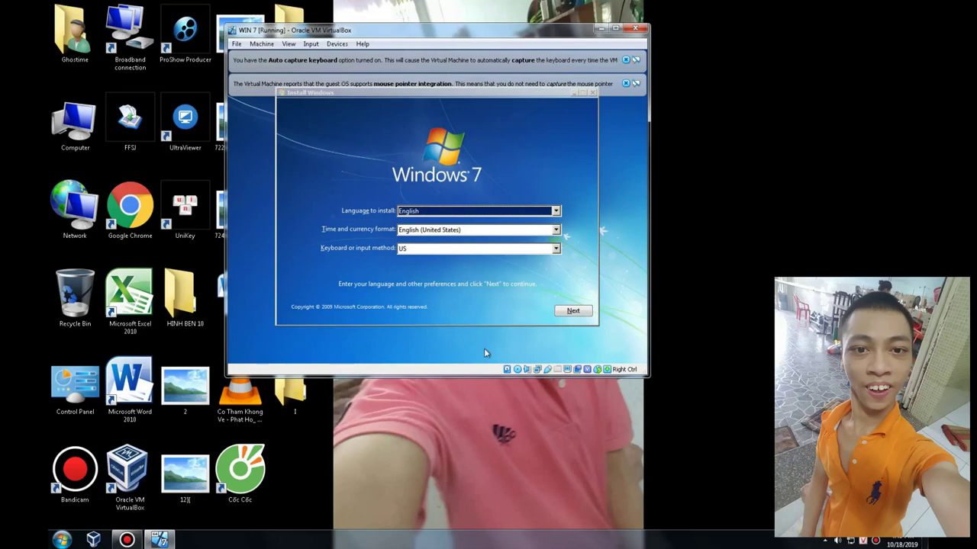
Step: Begin the Windows 7 installation with English, English (United States) and US keyboard settings, and accept the license terms
{"action": "left_click", "coordinate": [583, 312]}
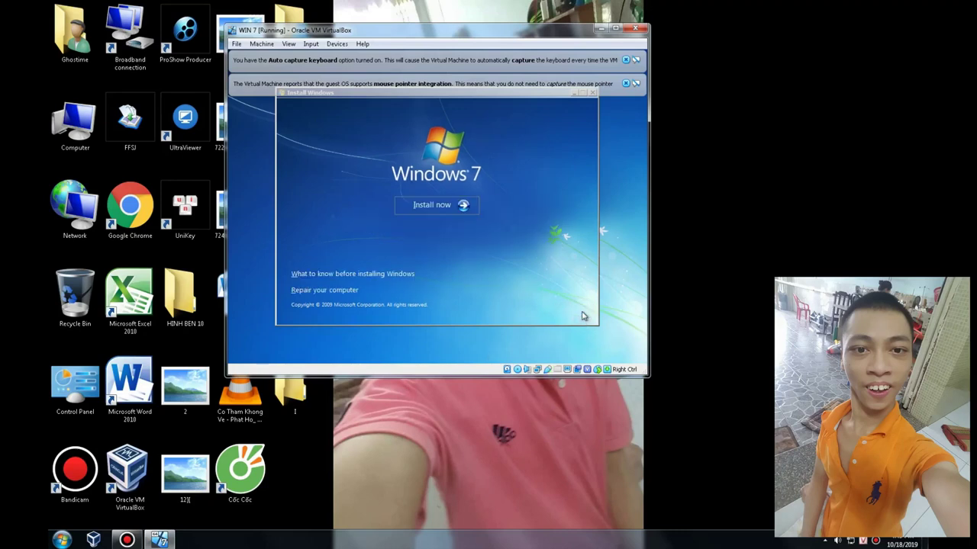
{"action": "left_click", "coordinate": [419, 207]}
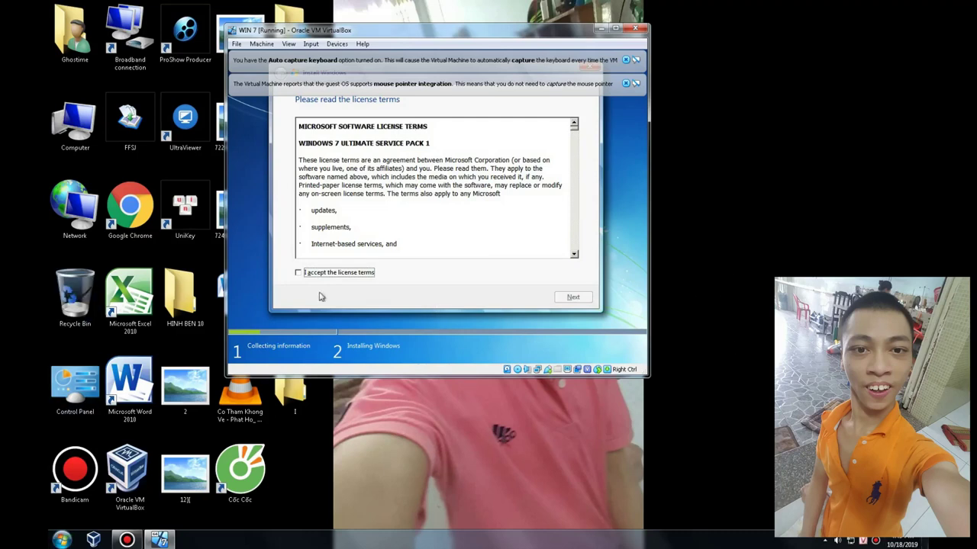
{"action": "left_click", "coordinate": [370, 274]}
{"action": "left_click", "coordinate": [579, 297]}
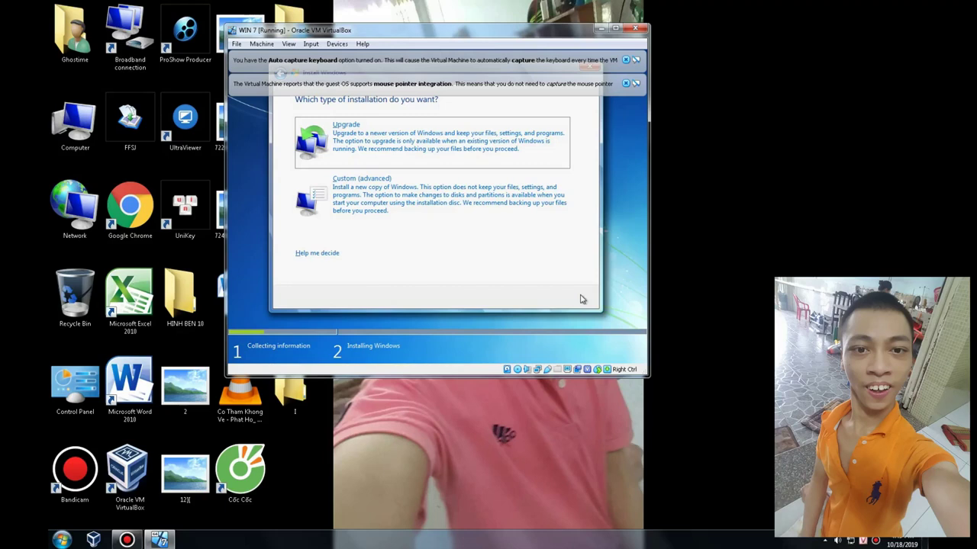
Step: Choose the Custom (advanced) installation and install Windows onto the unallocated space of Disk 0
{"action": "left_click", "coordinate": [421, 217]}
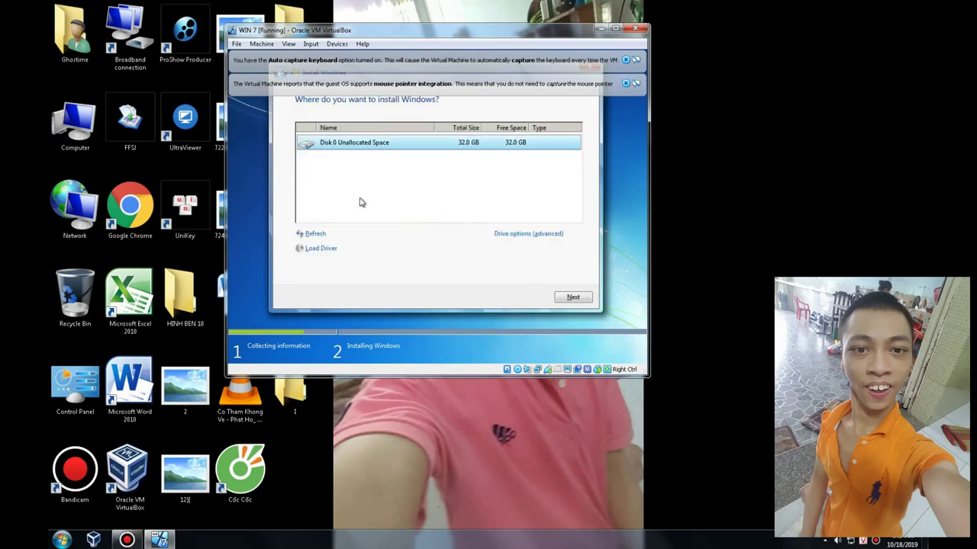
{"action": "left_click", "coordinate": [583, 299]}
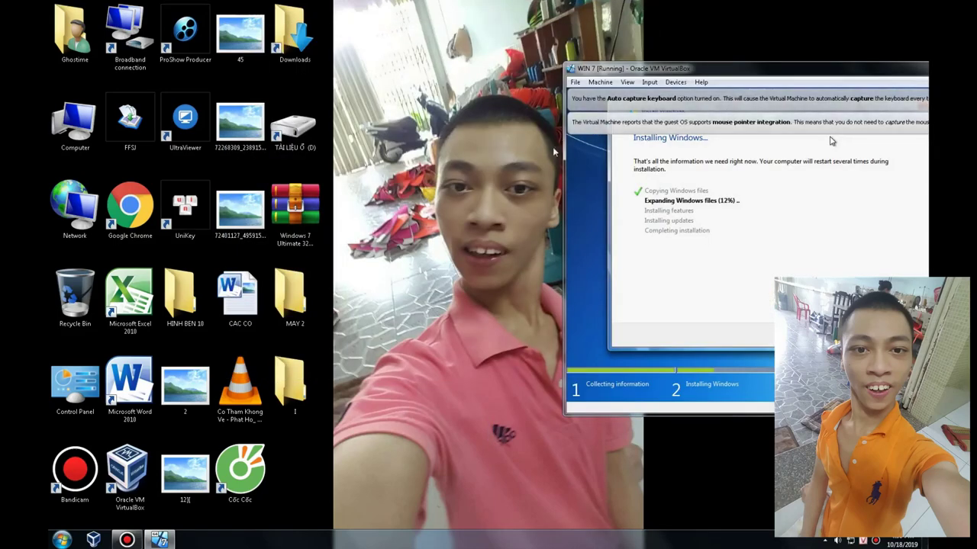
Step: Unpin Oracle VM VirtualBox from the host computer's taskbar
{"action": "left_click", "coordinate": [473, 255]}
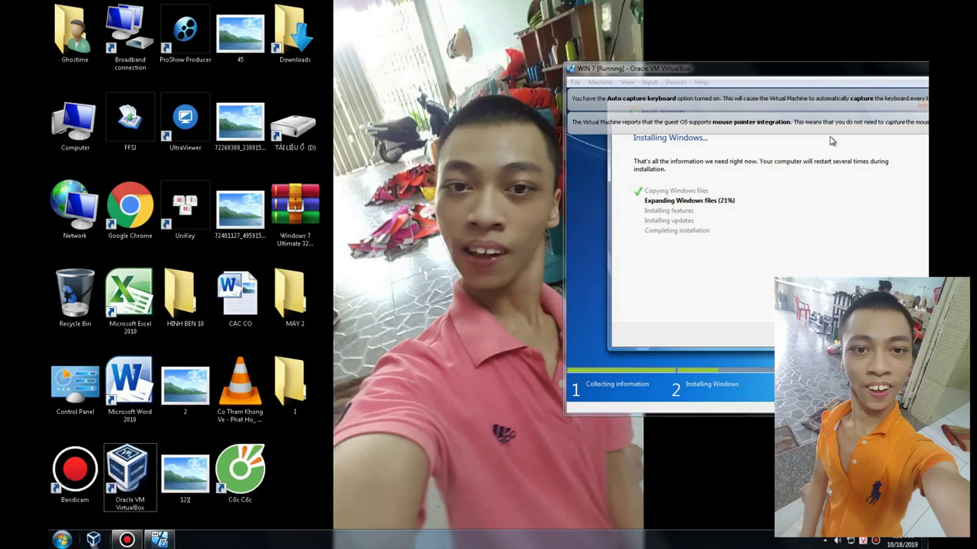
{"action": "right_click", "coordinate": [92, 539]}
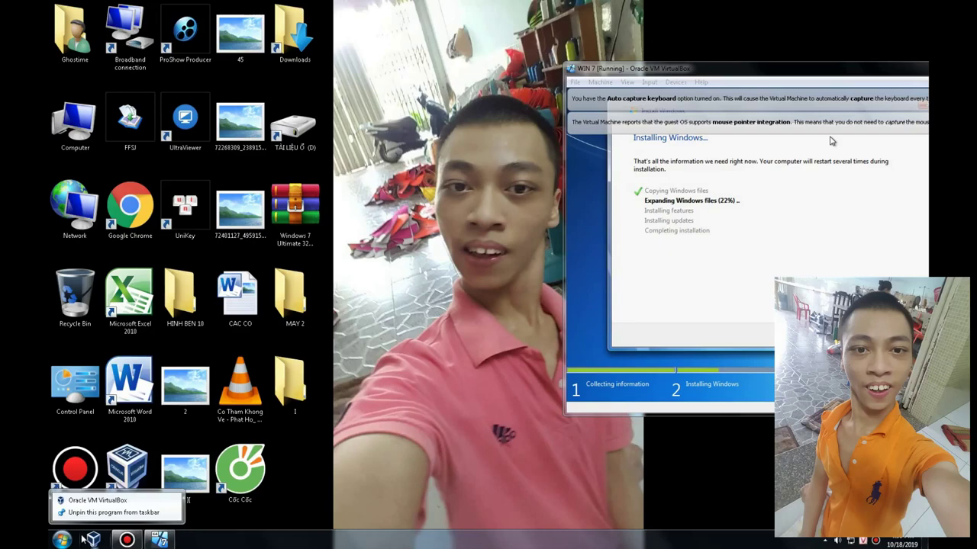
{"action": "left_click", "coordinate": [129, 513]}
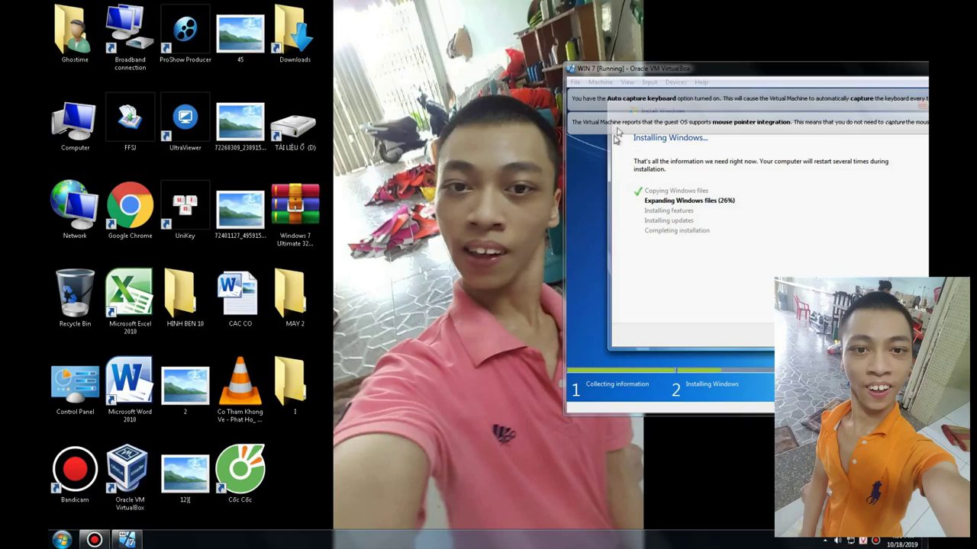
{"action": "left_click_drag", "start_coordinate": [673, 77], "coordinate": [546, 83]}
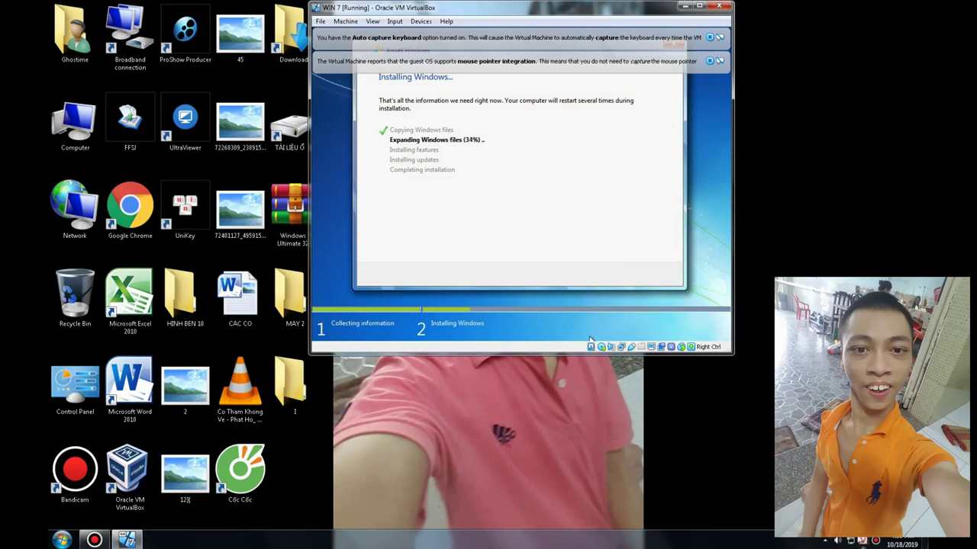
{"action": "key", "text": "F12"}
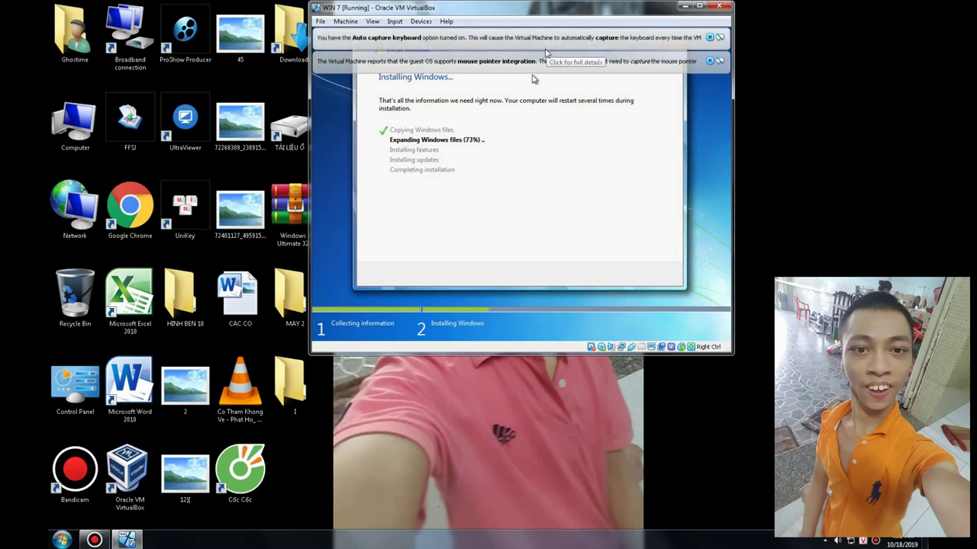
{"action": "left_click", "coordinate": [372, 22]}
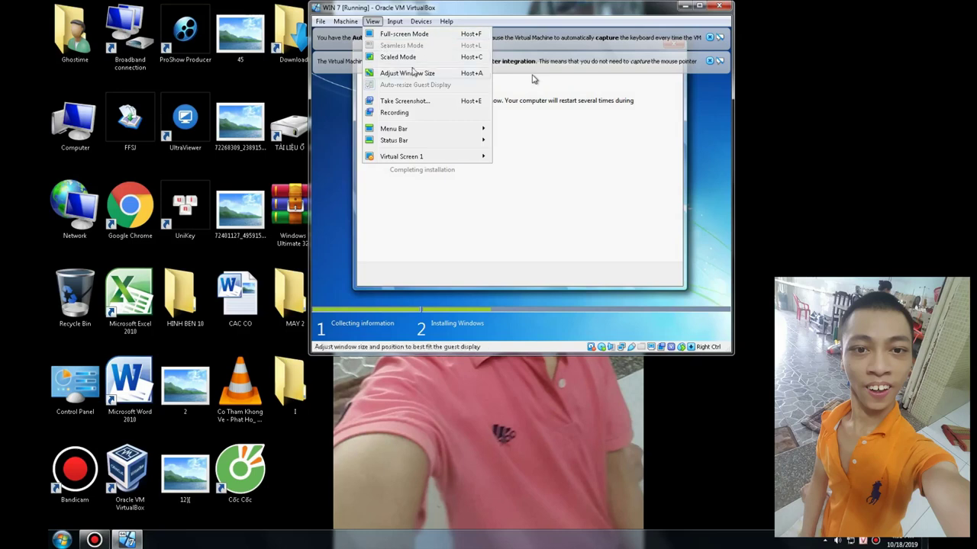
{"action": "mouse_move", "coordinate": [421, 21]}
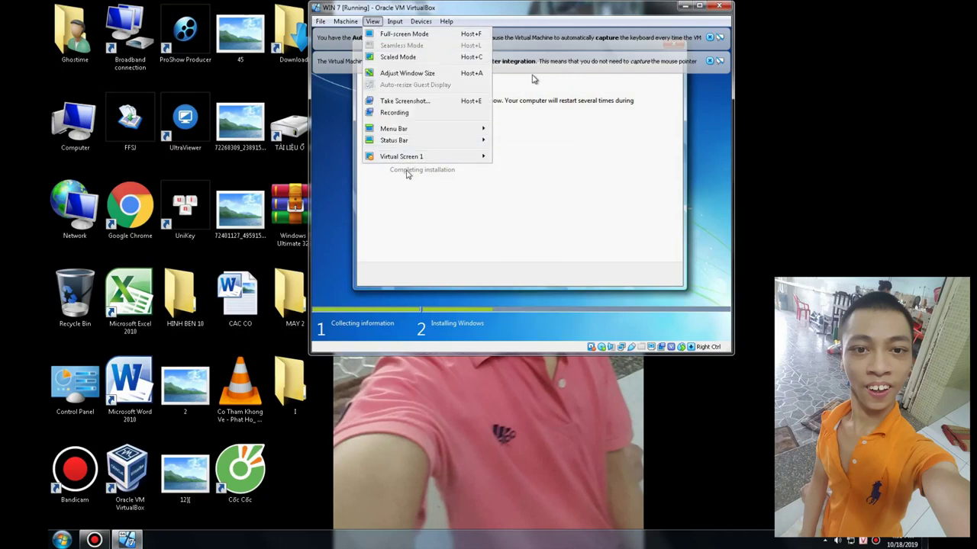
{"action": "left_click", "coordinate": [404, 213]}
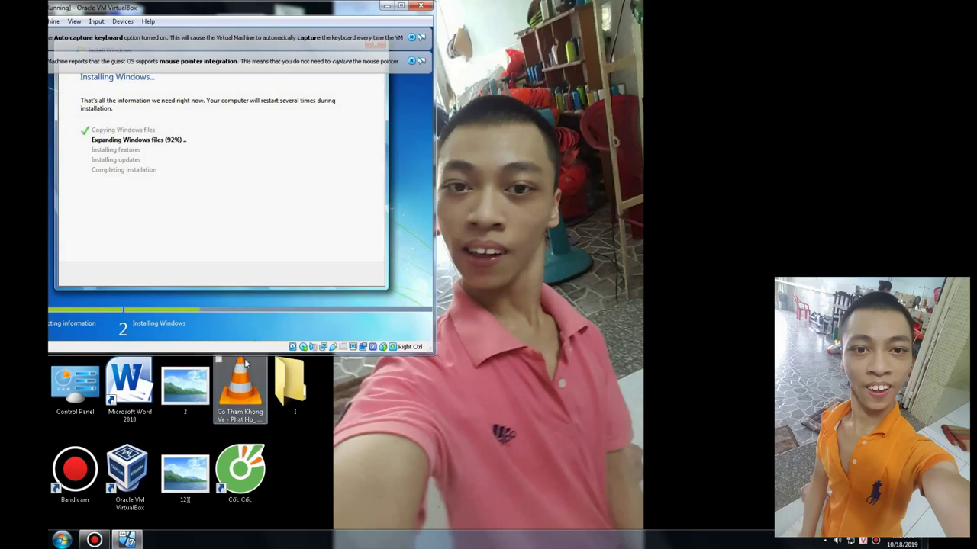
Step: Enlarge the WIN 7 machine window and dismiss its keyboard capture and mouse integration notifications
{"action": "left_click_drag", "start_coordinate": [263, 351], "coordinate": [103, 516]}
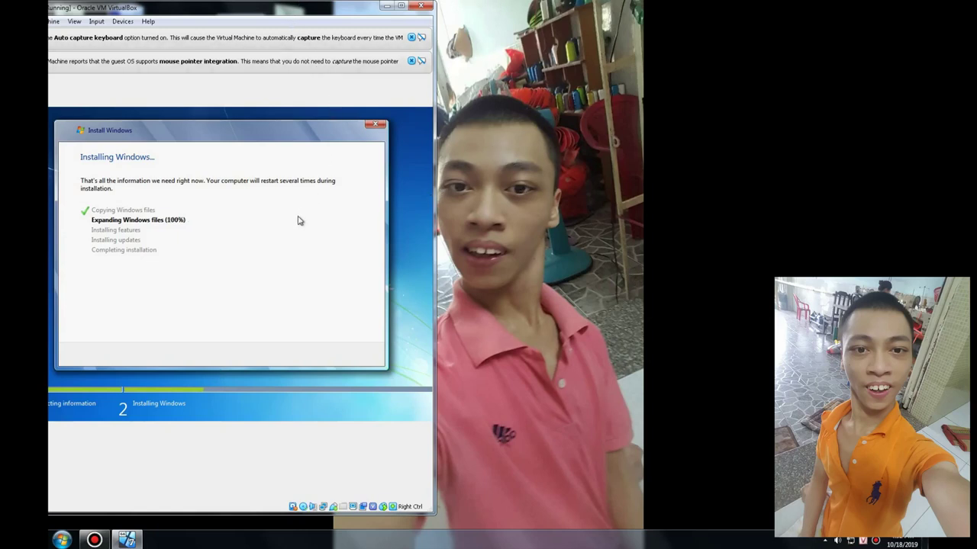
{"action": "left_click", "coordinate": [412, 38]}
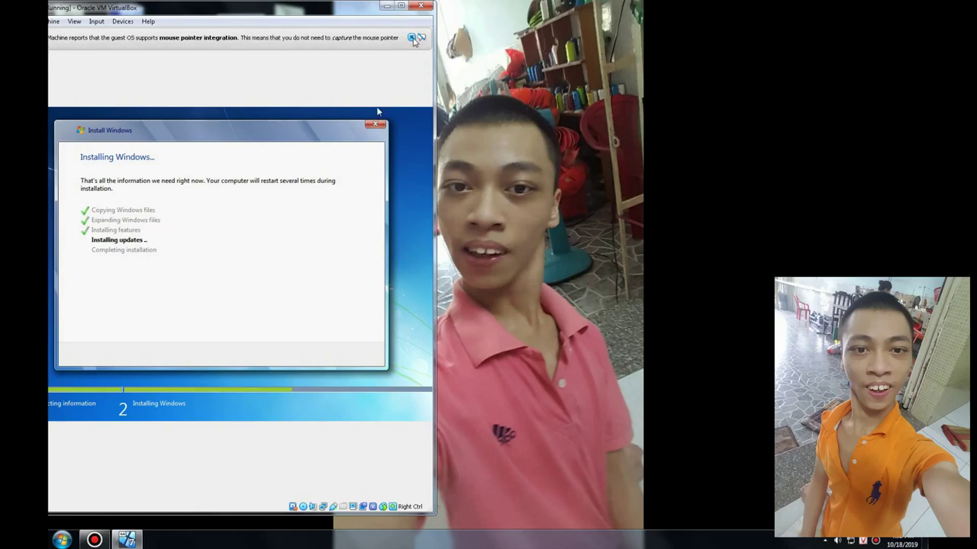
{"action": "left_click", "coordinate": [413, 38]}
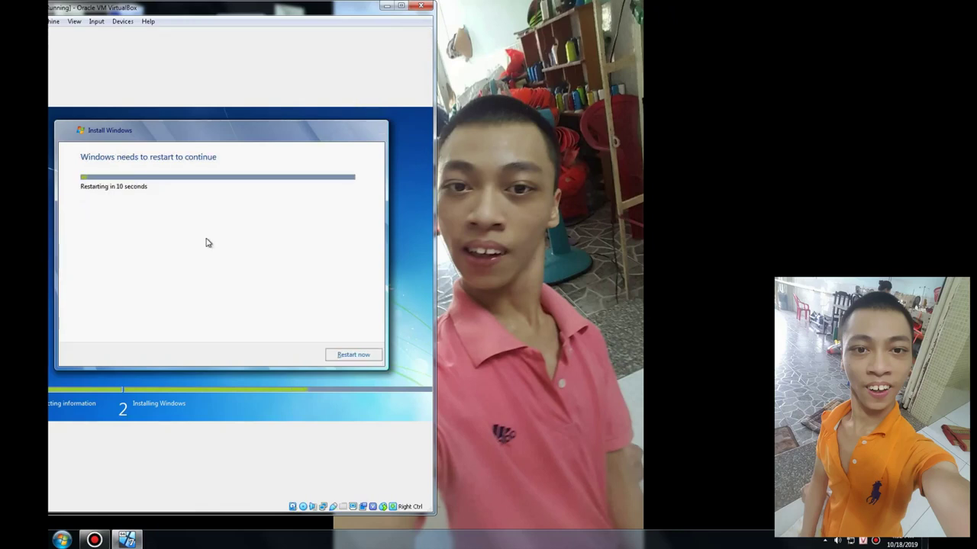
Step: Restart the virtual machine immediately to continue the Windows 7 installation
{"action": "left_click", "coordinate": [360, 353]}
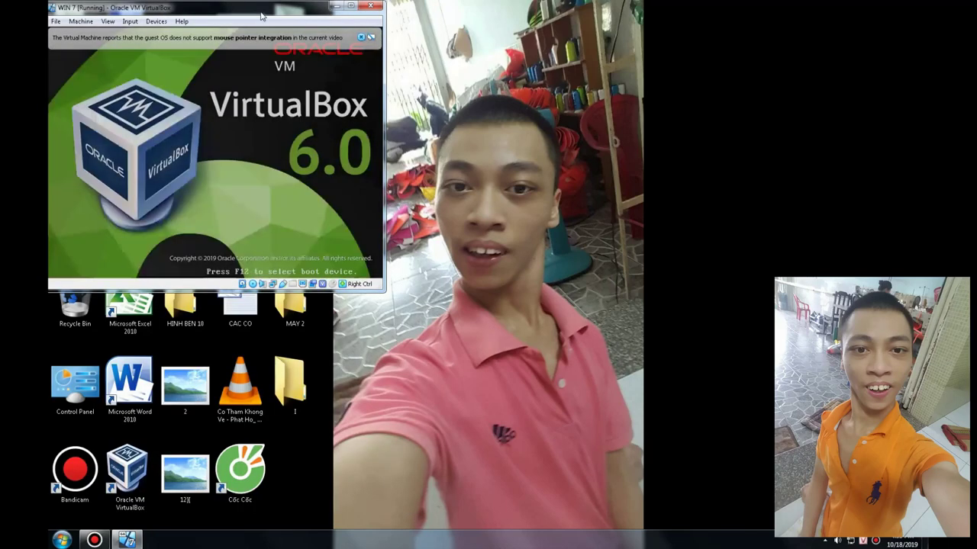
Step: Reposition and widen the WIN 7 machine window until it spans the screen's width and fits the whole installer display
{"action": "left_click_drag", "start_coordinate": [261, 15], "coordinate": [676, 3]}
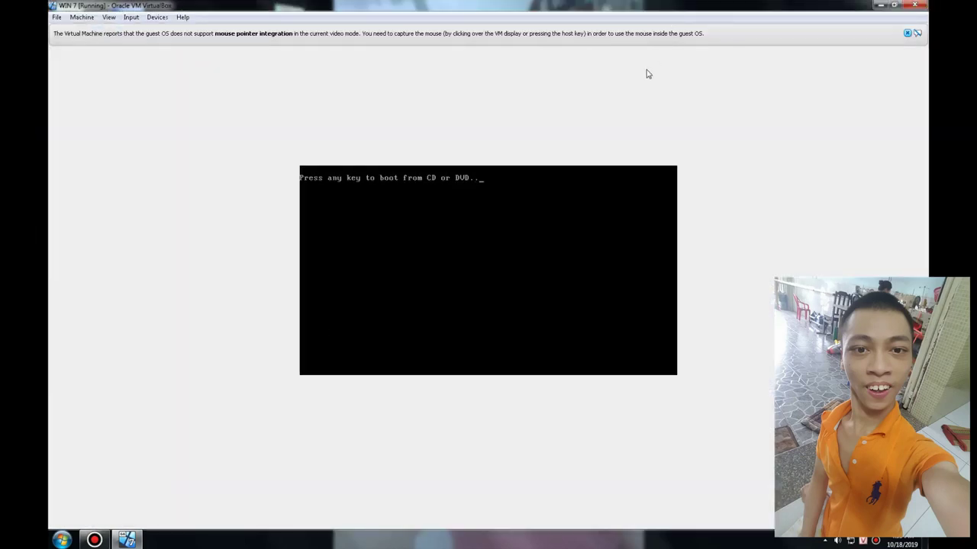
{"action": "left_click_drag", "start_coordinate": [693, 4], "coordinate": [674, 65]}
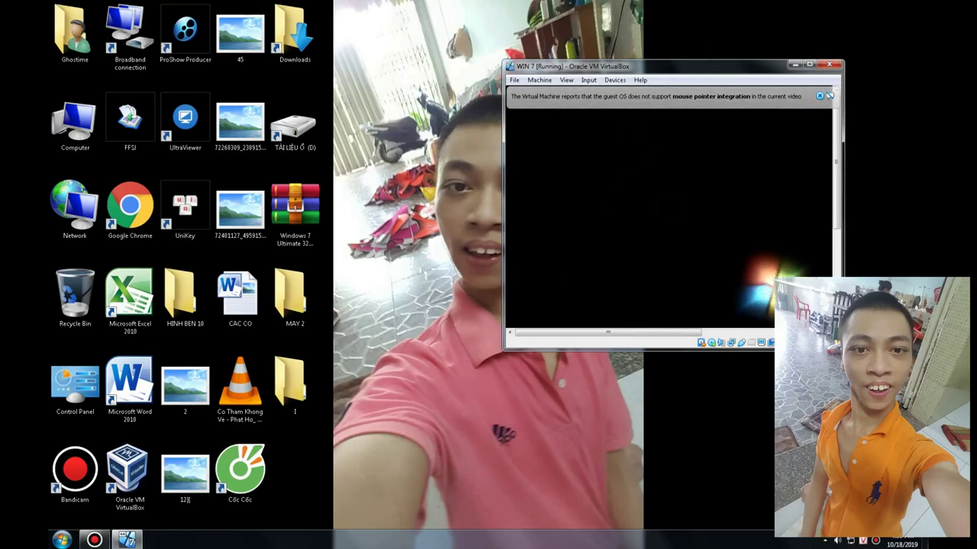
{"action": "double_click", "coordinate": [683, 61]}
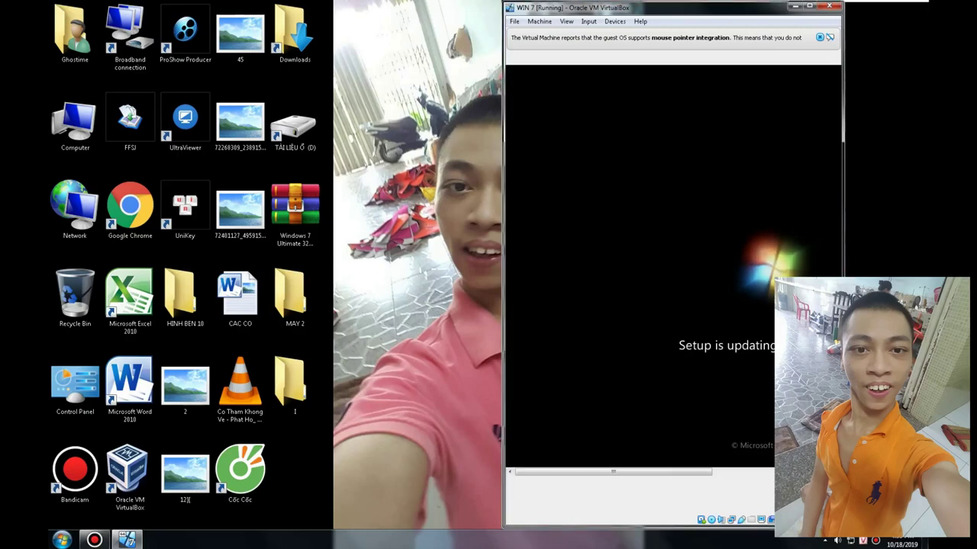
{"action": "left_click_drag", "start_coordinate": [842, 261], "coordinate": [927, 261]}
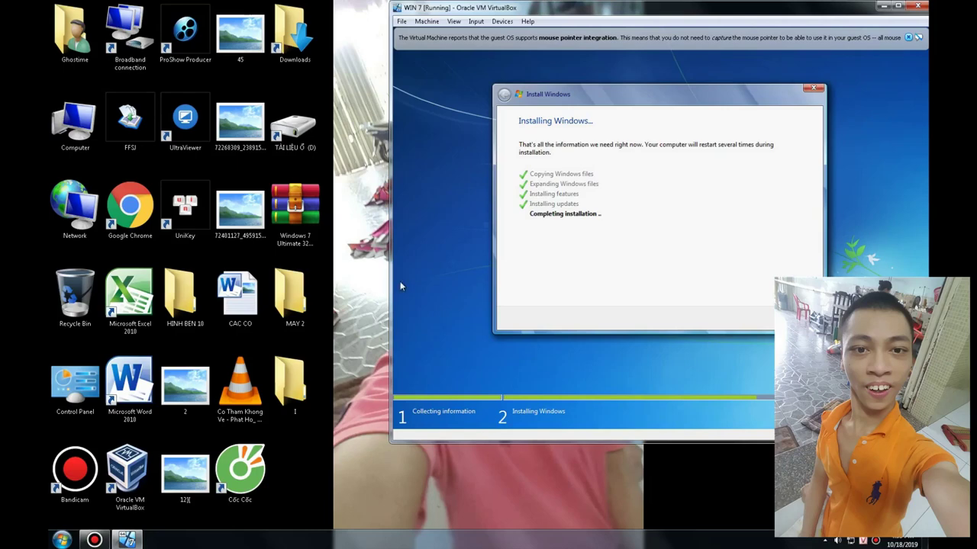
{"action": "left_click_drag", "start_coordinate": [389, 296], "coordinate": [50, 533]}
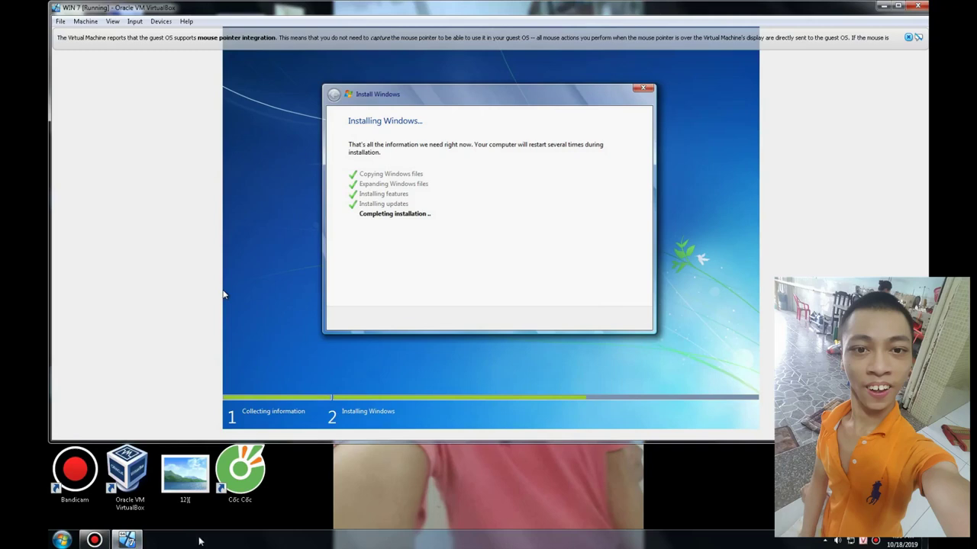
Step: Extend the WIN 7 machine window downward, and maximize it to fill the host screen
{"action": "left_click_drag", "start_coordinate": [519, 441], "coordinate": [373, 528]}
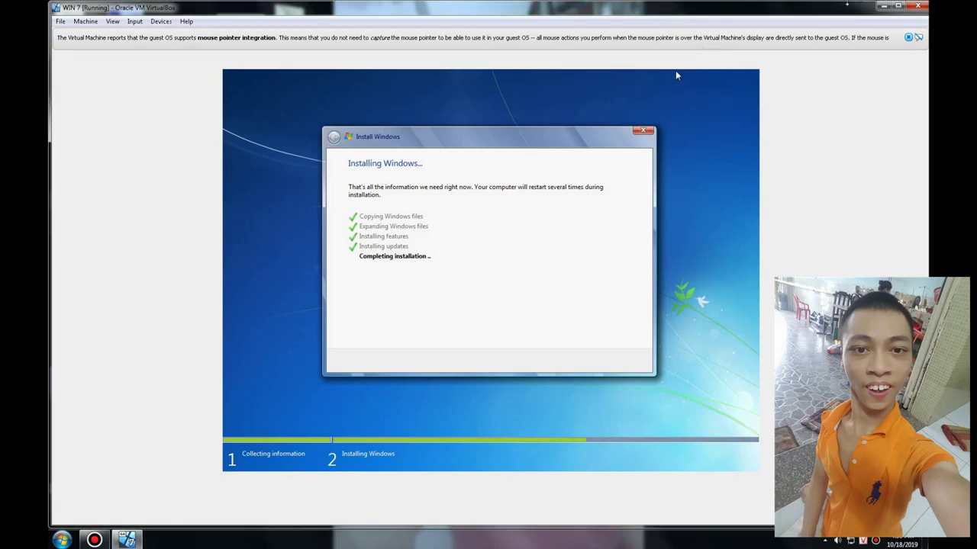
{"action": "left_click", "coordinate": [898, 7]}
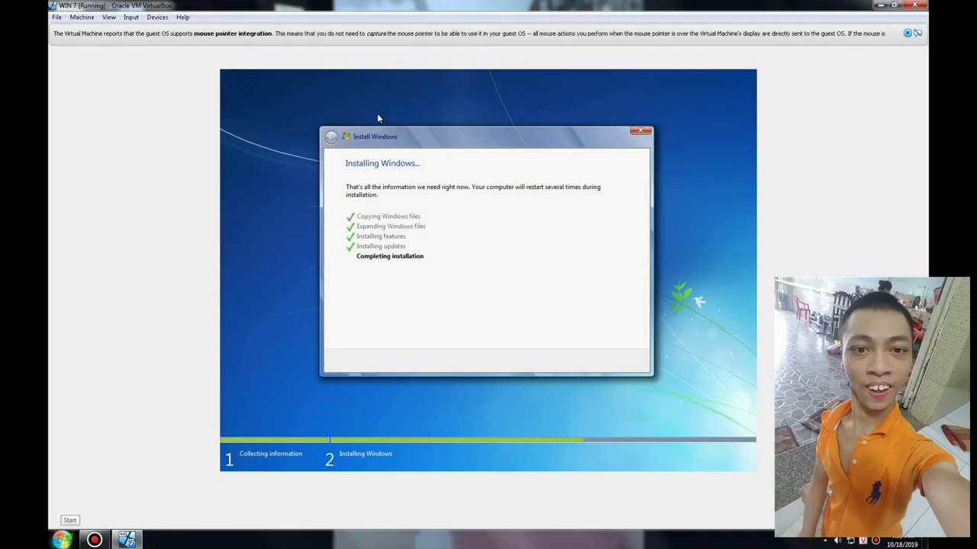
{"action": "left_click", "coordinate": [95, 540]}
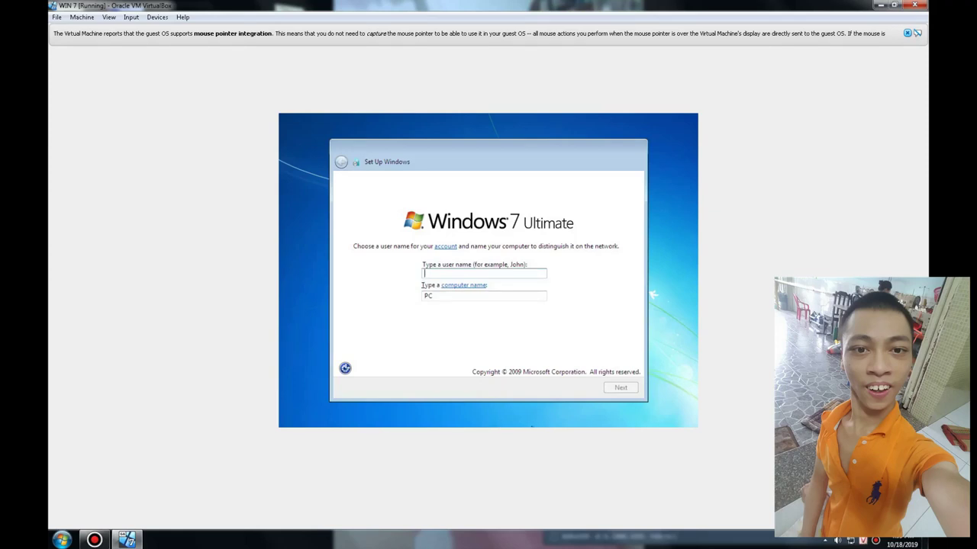
Step: Set the Windows user name to MAY TINH2 and continue past the account password page with the password left blank
{"action": "type", "text": "may"}
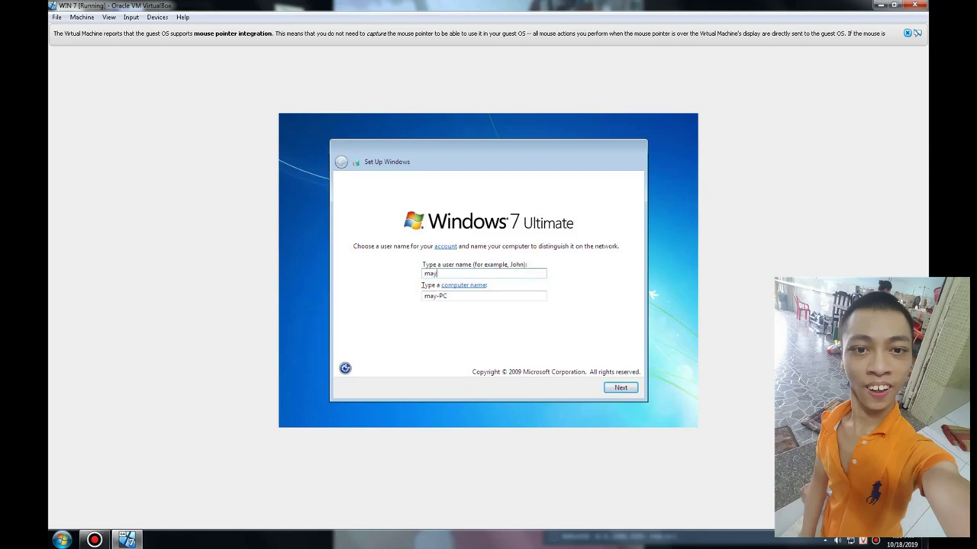
{"action": "key", "text": "BackSpace"}
{"action": "key", "text": "BackSpace"}
{"action": "key", "text": "BackSpace"}
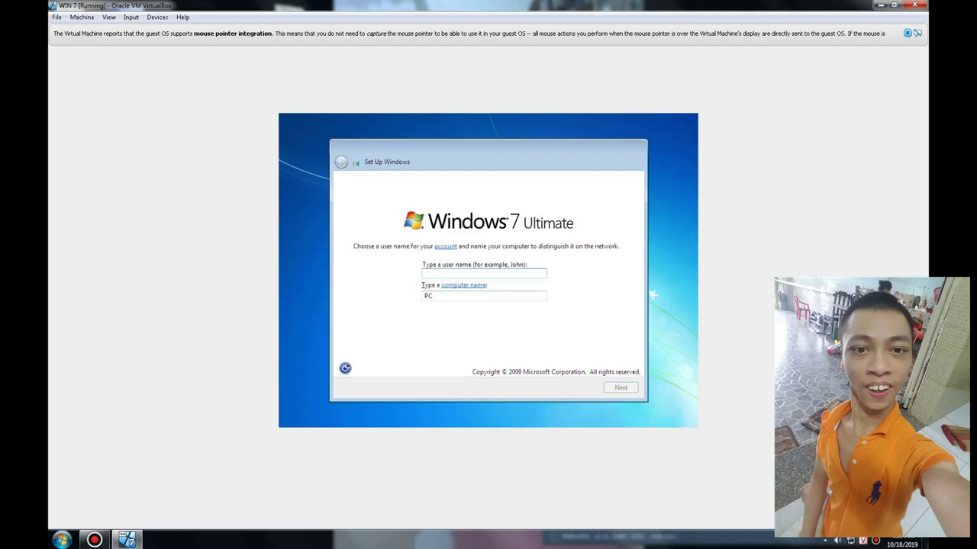
{"action": "type", "text": "M"}
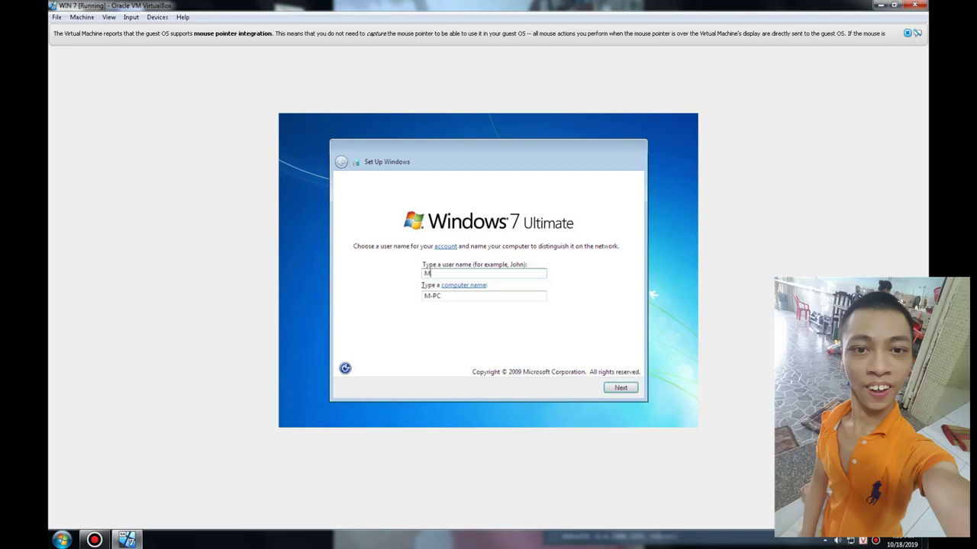
{"action": "type", "text": "AY TINH1"}
{"action": "key", "text": "BackSpace"}
{"action": "type", "text": "2"}
{"action": "left_click", "coordinate": [628, 393]}
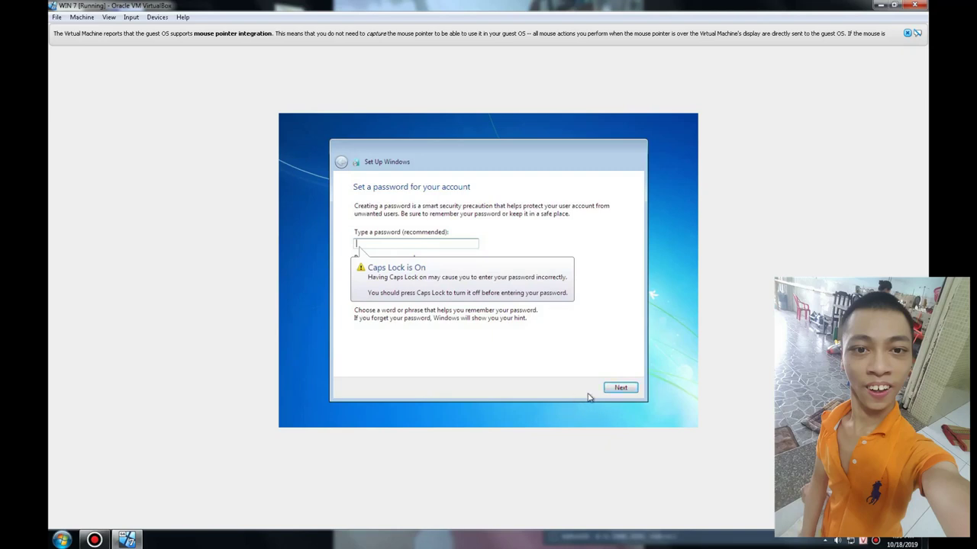
{"action": "left_click", "coordinate": [620, 387]}
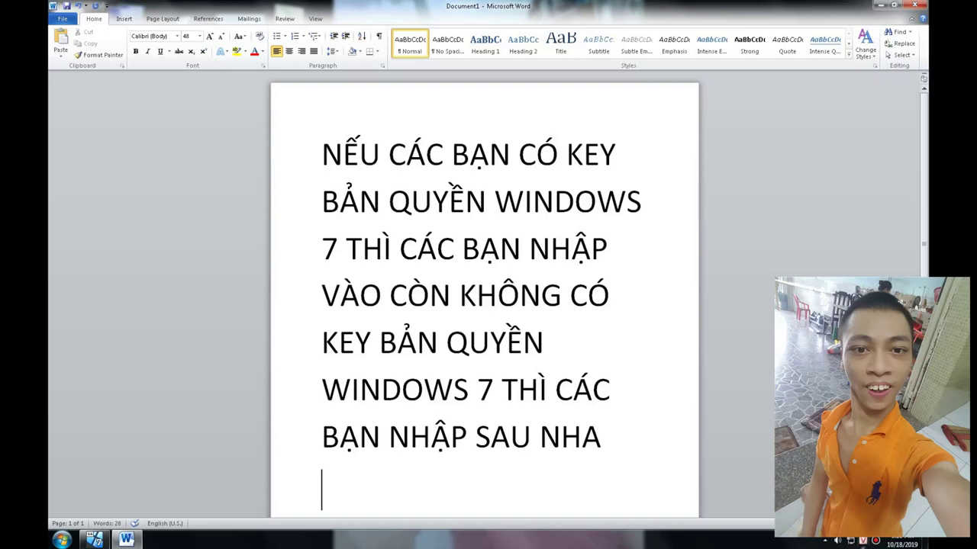
Step: Close the Word document Document1 without saving its changes
{"action": "key", "text": "F12"}
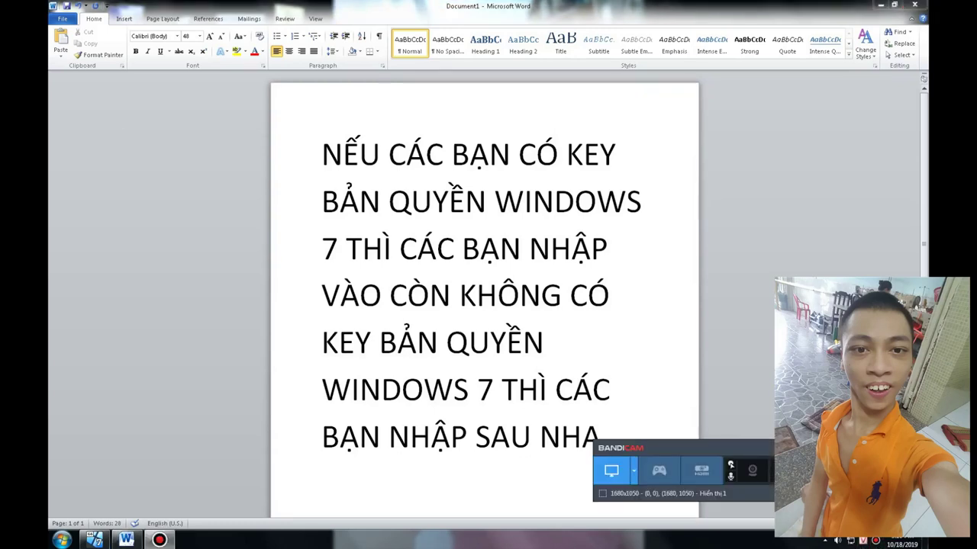
{"action": "left_click", "coordinate": [914, 6]}
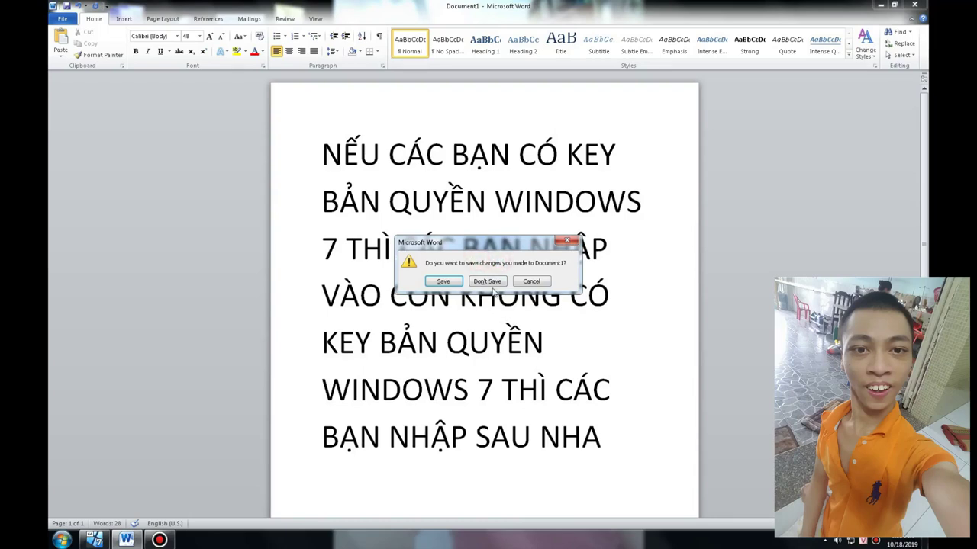
{"action": "left_click", "coordinate": [492, 282]}
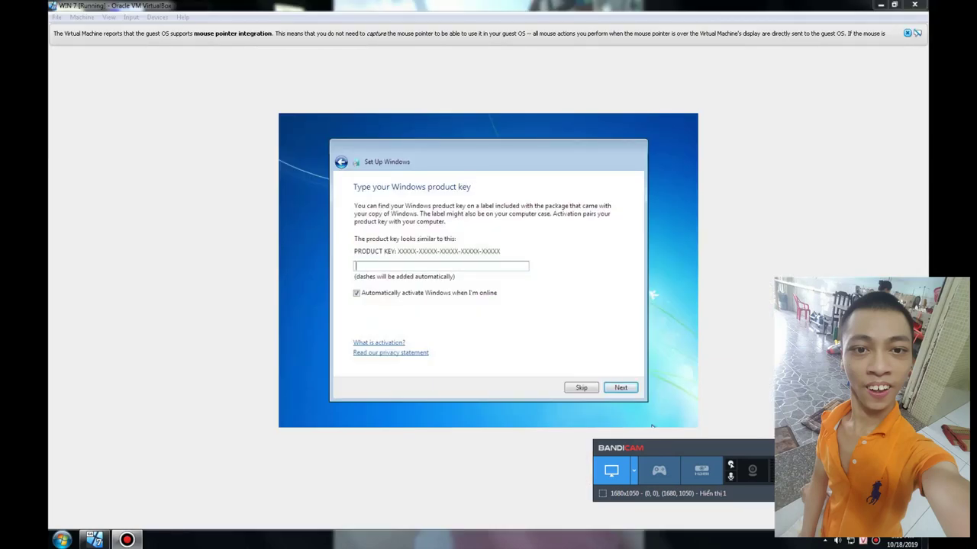
Step: In the WIN 7 machine, skip the Windows product key and choose Ask me later for the update and protection settings
{"action": "left_click", "coordinate": [652, 426]}
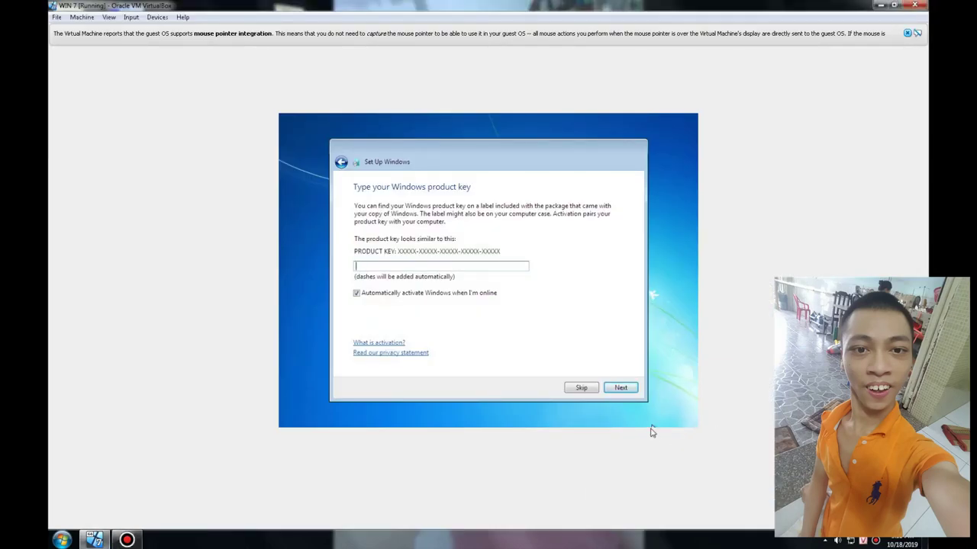
{"action": "left_click", "coordinate": [583, 391]}
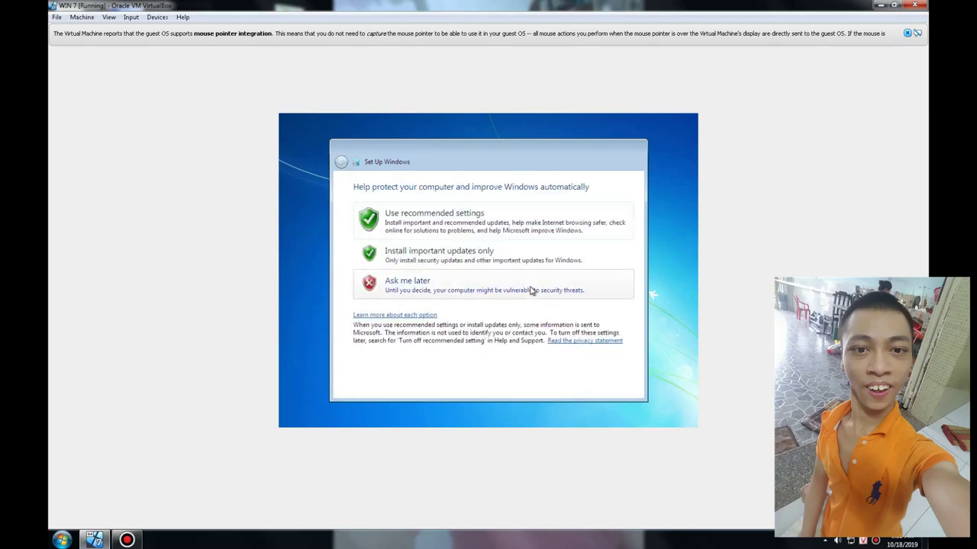
{"action": "left_click", "coordinate": [532, 290]}
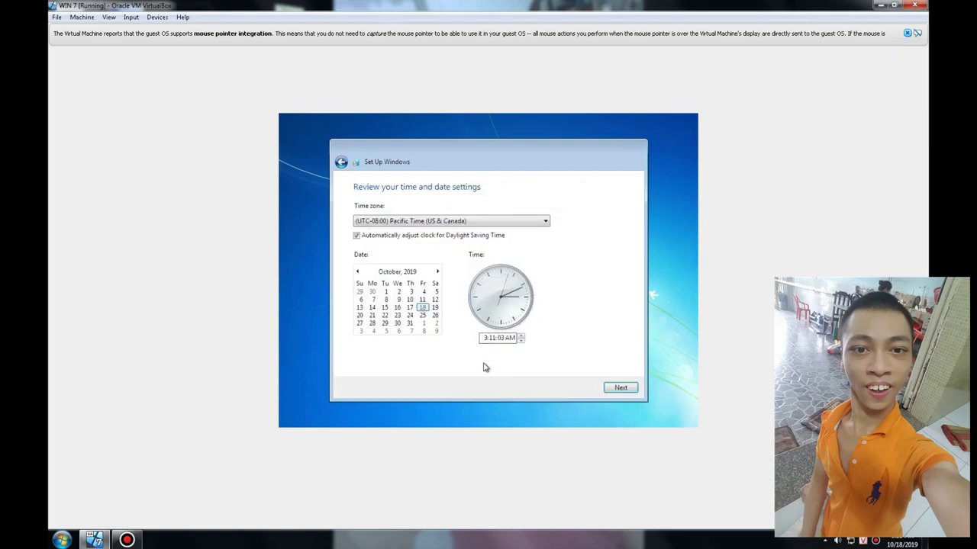
Step: Look through the whole list of time zones in the time and date settings to find the local one
{"action": "left_click", "coordinate": [526, 222]}
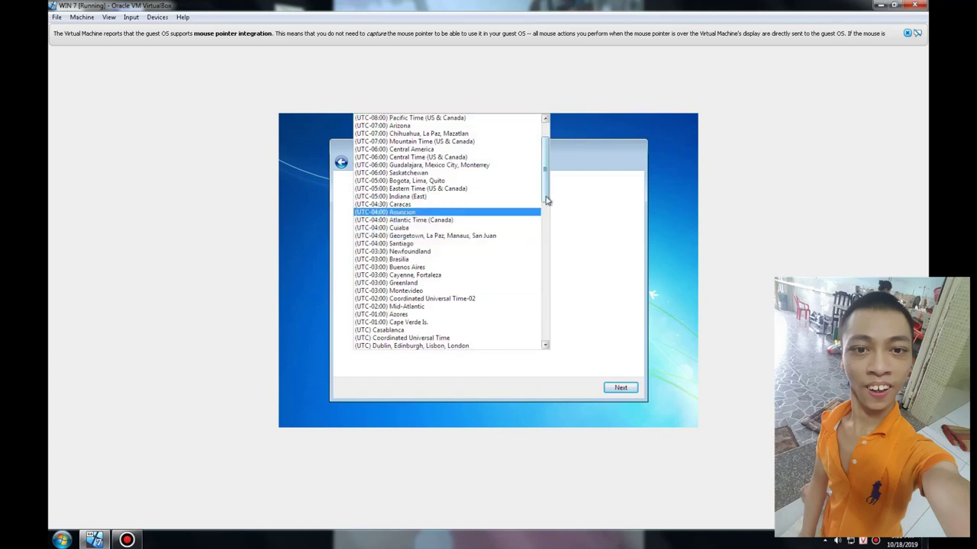
{"action": "left_click", "coordinate": [591, 203]}
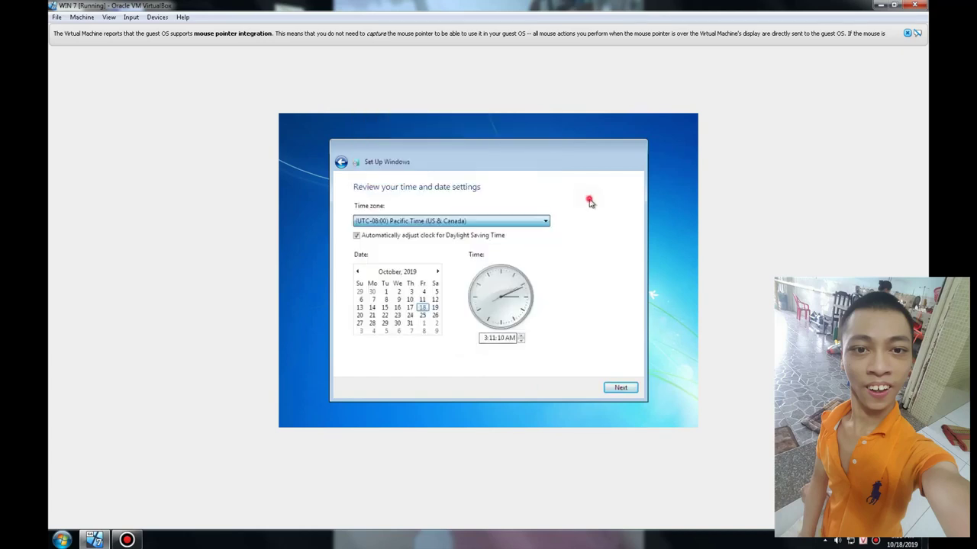
{"action": "left_click", "coordinate": [519, 221]}
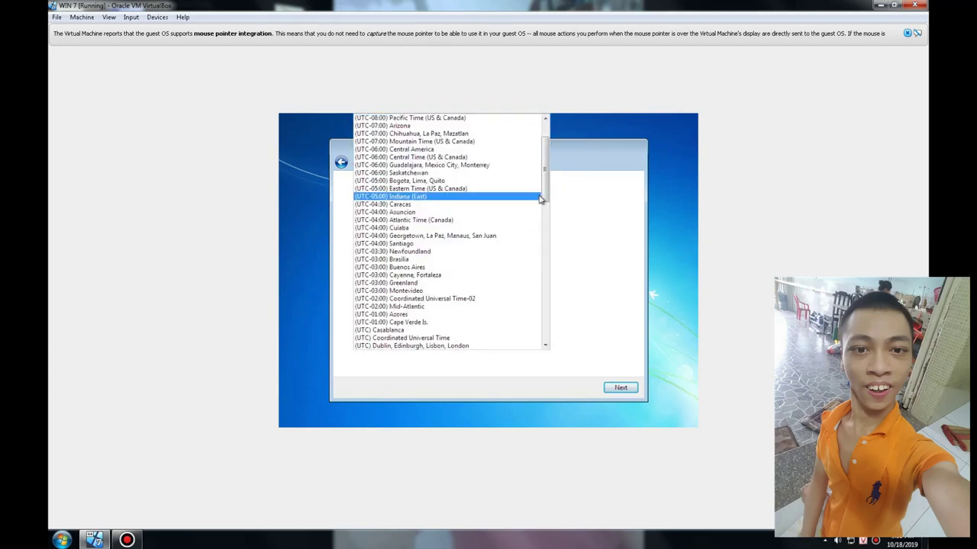
{"action": "left_click_drag", "start_coordinate": [545, 197], "coordinate": [541, 320]}
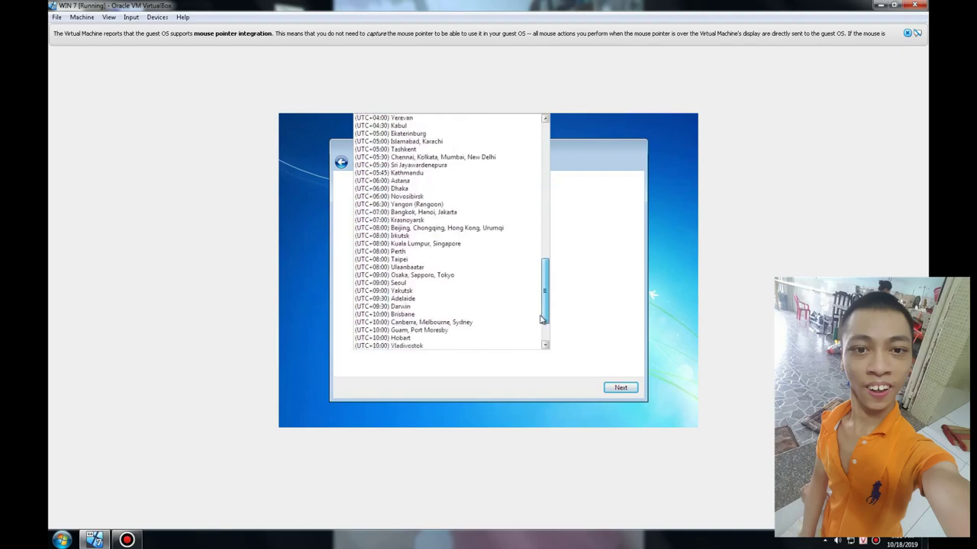
{"action": "left_click_drag", "start_coordinate": [540, 320], "coordinate": [533, 351]}
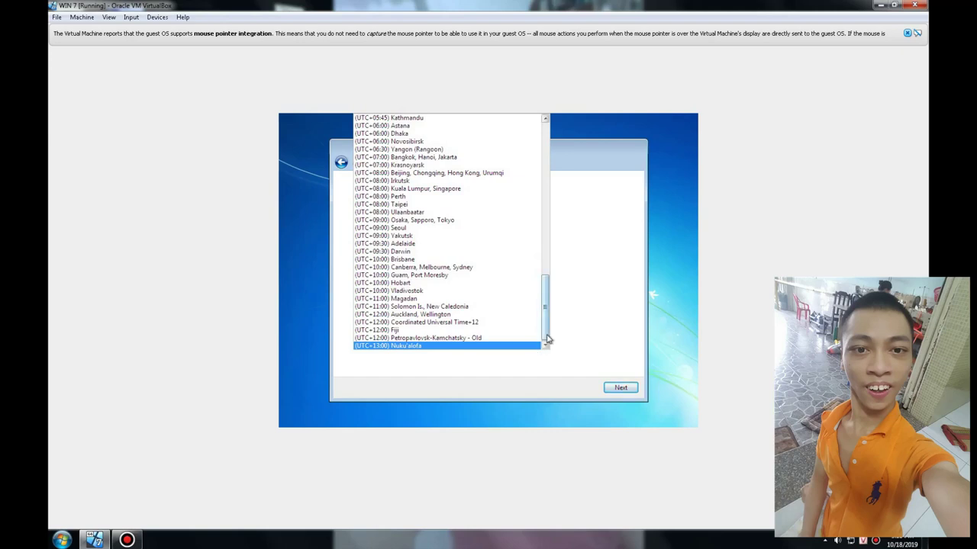
{"action": "left_click_drag", "start_coordinate": [547, 338], "coordinate": [557, 299]}
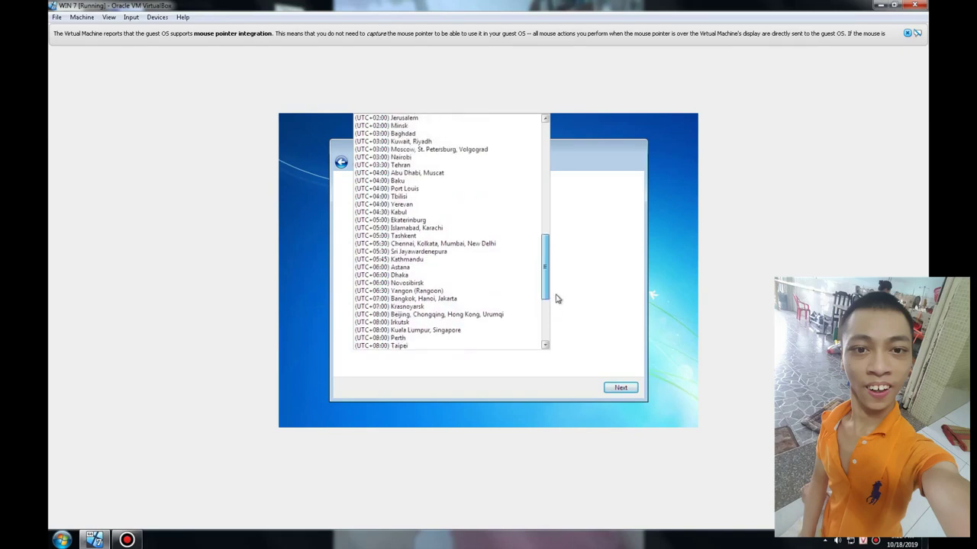
{"action": "left_click_drag", "start_coordinate": [556, 298], "coordinate": [587, 252]}
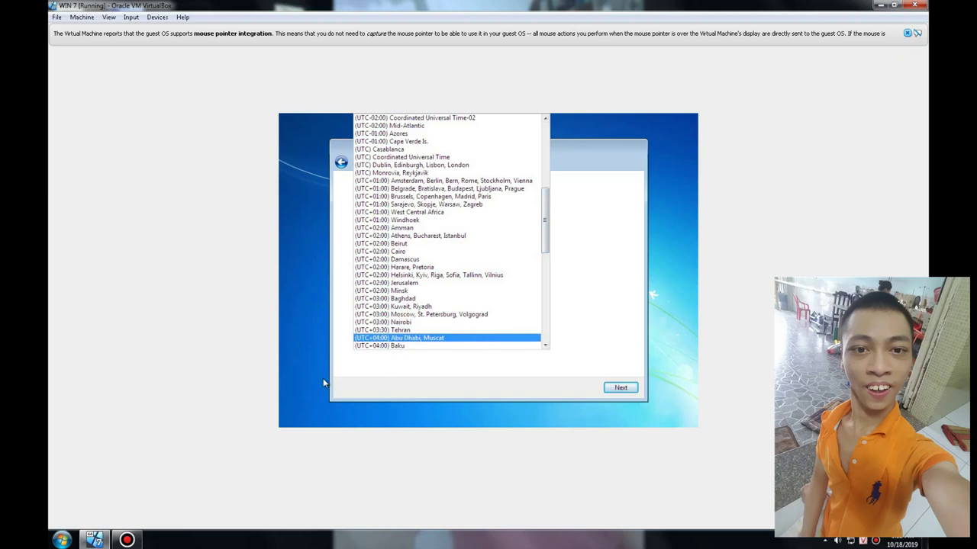
{"action": "key", "text": "Up"}
{"action": "key", "text": "Up"}
{"action": "key", "text": "Up"}
{"action": "key", "text": "Up"}
{"action": "key", "text": "Up"}
{"action": "key", "text": "Up"}
{"action": "key", "text": "Up"}
{"action": "key", "text": "Up"}
{"action": "key", "text": "Up"}
{"action": "key", "text": "Up"}
{"action": "key", "text": "Up"}
{"action": "key", "text": "Up"}
{"action": "key", "text": "Up"}
{"action": "key", "text": "Up"}
{"action": "key", "text": "Up"}
{"action": "key", "text": "Up"}
{"action": "key", "text": "Up"}
{"action": "key", "text": "Up"}
{"action": "key", "text": "Up"}
{"action": "key", "text": "Up"}
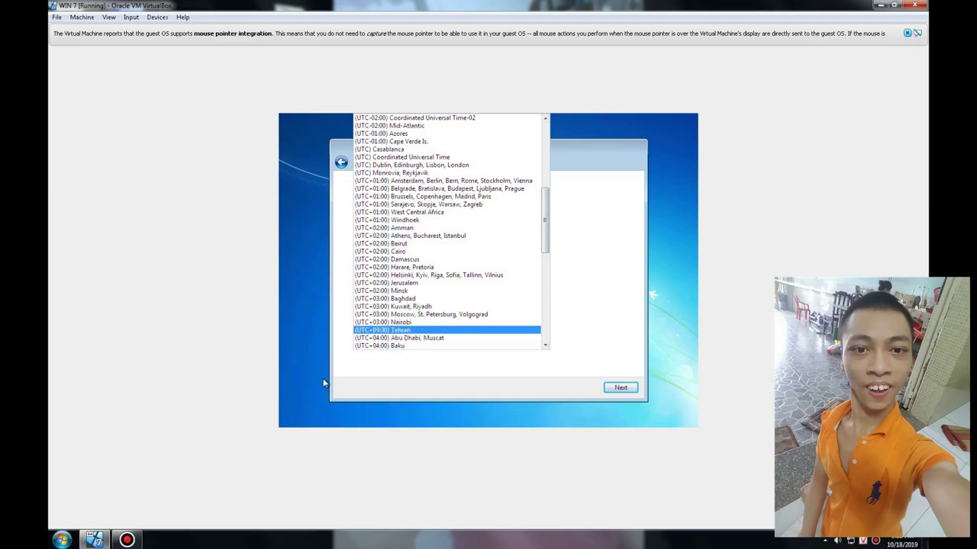
{"action": "key", "text": "Up"}
{"action": "key", "text": "Up"}
{"action": "key", "text": "Up"}
{"action": "key", "text": "Up"}
{"action": "key", "text": "Up"}
{"action": "key", "text": "Up"}
{"action": "key", "text": "Up"}
{"action": "key", "text": "Up"}
{"action": "key", "text": "Up"}
{"action": "key", "text": "Up"}
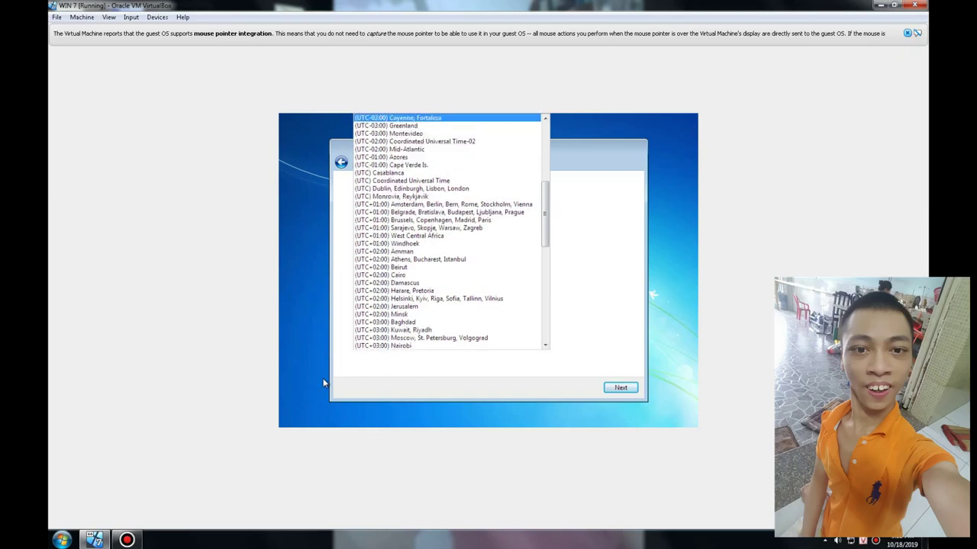
{"action": "key", "text": "Up"}
{"action": "key", "text": "Up"}
{"action": "key", "text": "Up"}
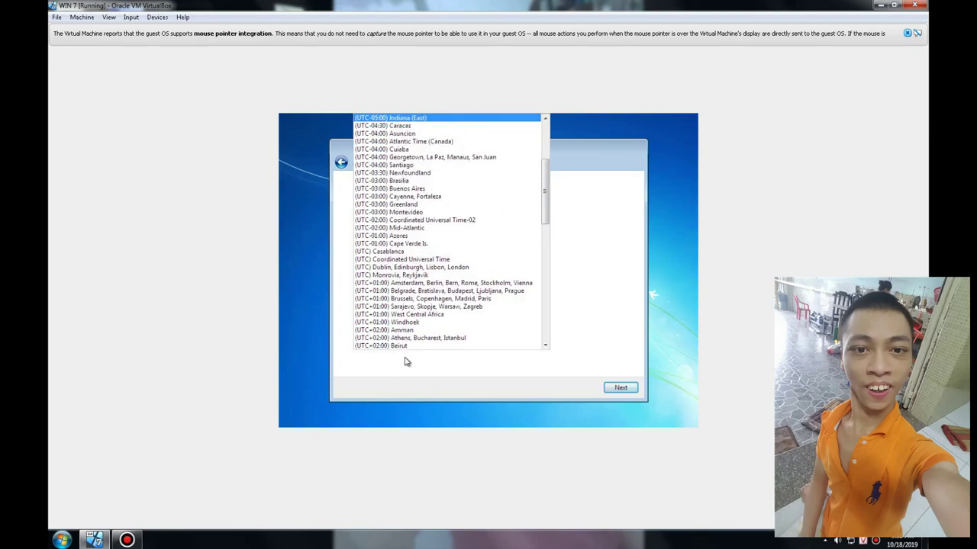
{"action": "key", "text": "Down"}
{"action": "key", "text": "Down"}
{"action": "key", "text": "Down"}
{"action": "key", "text": "Down"}
{"action": "key", "text": "Down"}
{"action": "key", "text": "Down"}
{"action": "key", "text": "Down"}
{"action": "key", "text": "Down"}
{"action": "key", "text": "Down"}
{"action": "key", "text": "Down"}
{"action": "key", "text": "Down"}
{"action": "key", "text": "Down"}
{"action": "key", "text": "Down"}
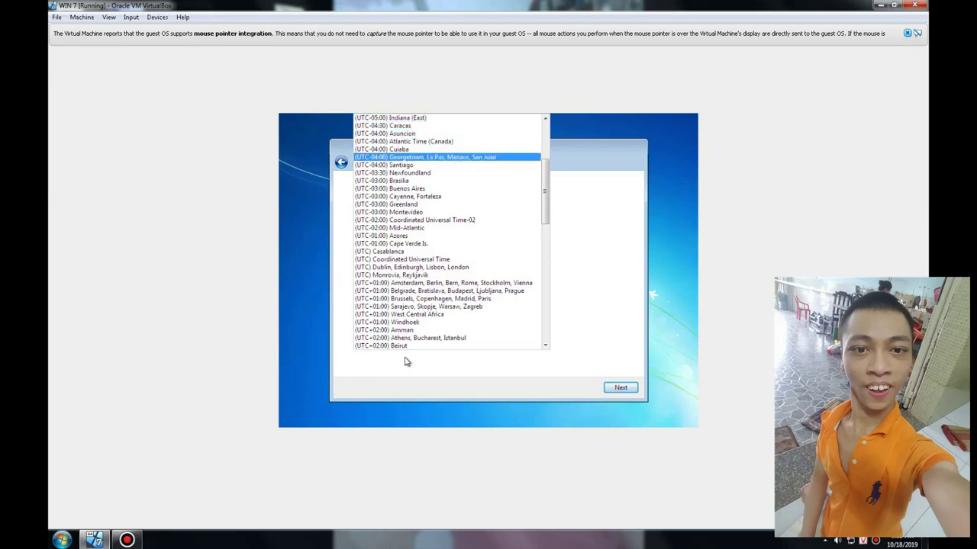
{"action": "key", "text": "Down"}
{"action": "key", "text": "Down"}
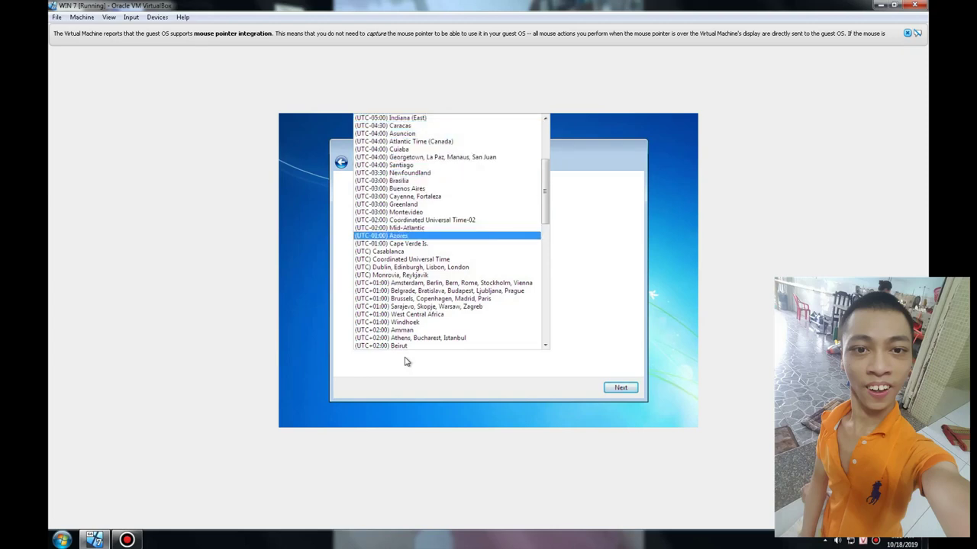
{"action": "key", "text": "Down"}
{"action": "key", "text": "Down"}
{"action": "key", "text": "Down"}
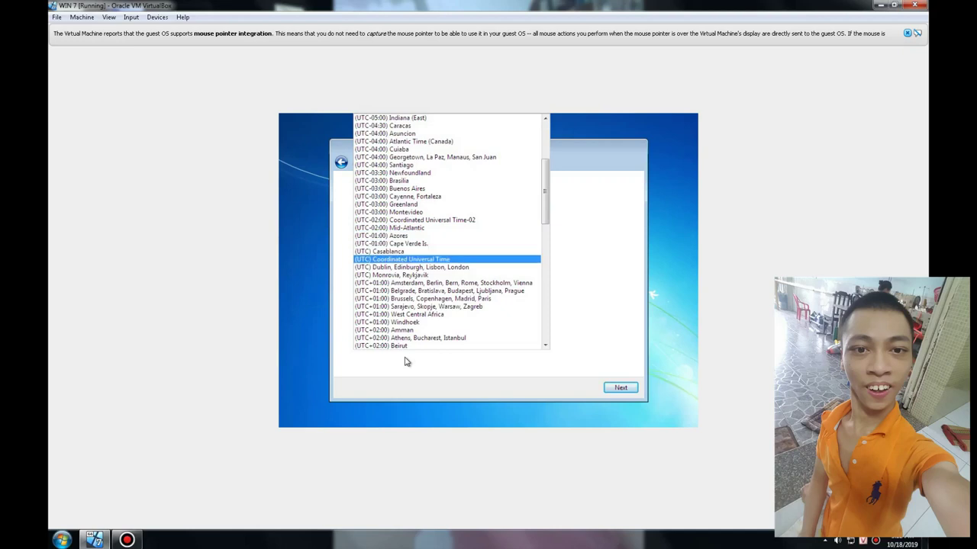
{"action": "key", "text": "Down"}
{"action": "key", "text": "Down"}
{"action": "key", "text": "Down"}
{"action": "key", "text": "Down"}
{"action": "key", "text": "Down"}
{"action": "key", "text": "Down"}
{"action": "key", "text": "Down"}
{"action": "key", "text": "Down"}
{"action": "key", "text": "Down"}
{"action": "key", "text": "Down"}
{"action": "key", "text": "Down"}
{"action": "key", "text": "Down"}
{"action": "key", "text": "Down"}
{"action": "key", "text": "Down"}
{"action": "key", "text": "Down"}
{"action": "key", "text": "Down"}
{"action": "key", "text": "Down"}
{"action": "key", "text": "Down"}
{"action": "key", "text": "Down"}
{"action": "key", "text": "Down"}
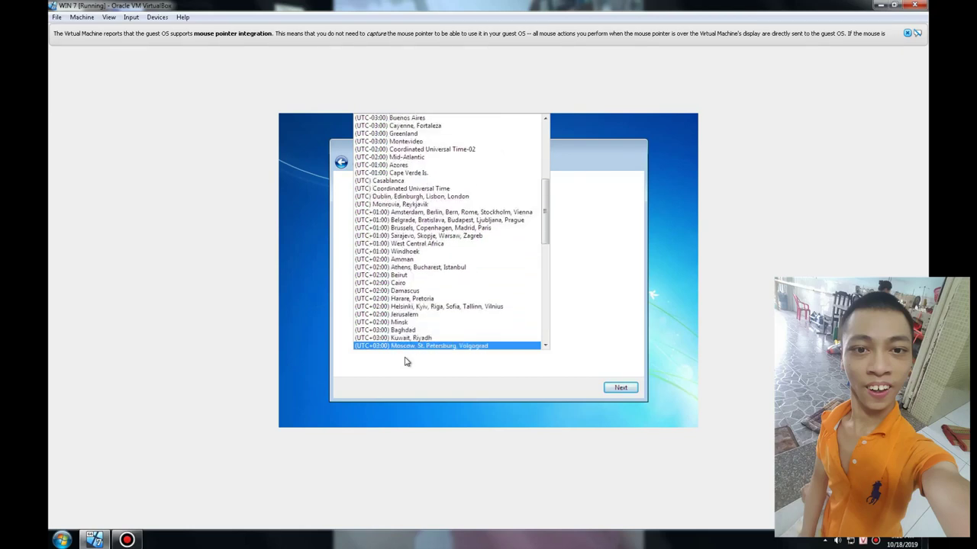
{"action": "key", "text": "Down"}
{"action": "key", "text": "Down"}
{"action": "key", "text": "Down"}
{"action": "key", "text": "Down"}
{"action": "key", "text": "Down"}
{"action": "key", "text": "Down"}
{"action": "key", "text": "Down"}
{"action": "key", "text": "Down"}
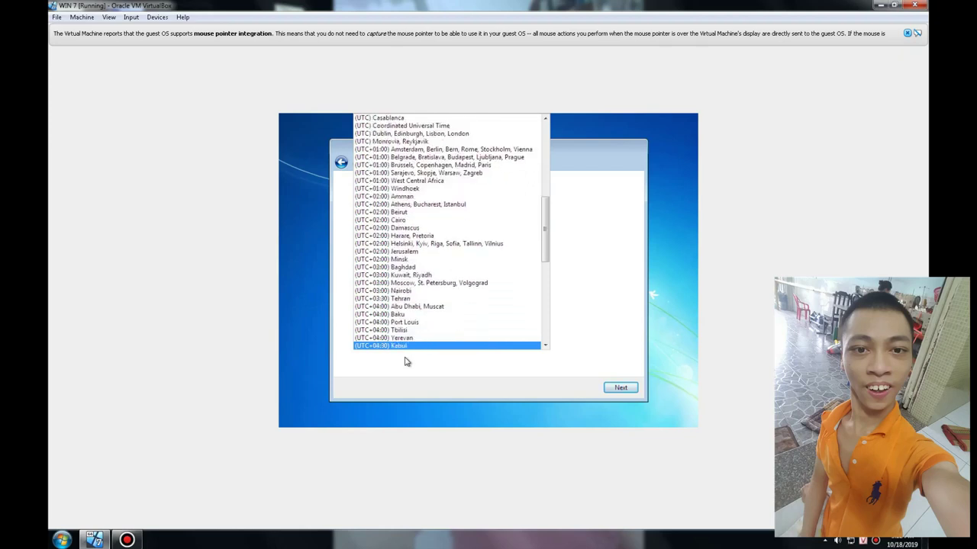
{"action": "key", "text": "Down"}
{"action": "key", "text": "Down"}
{"action": "key", "text": "Down"}
{"action": "key", "text": "Down"}
{"action": "key", "text": "Down"}
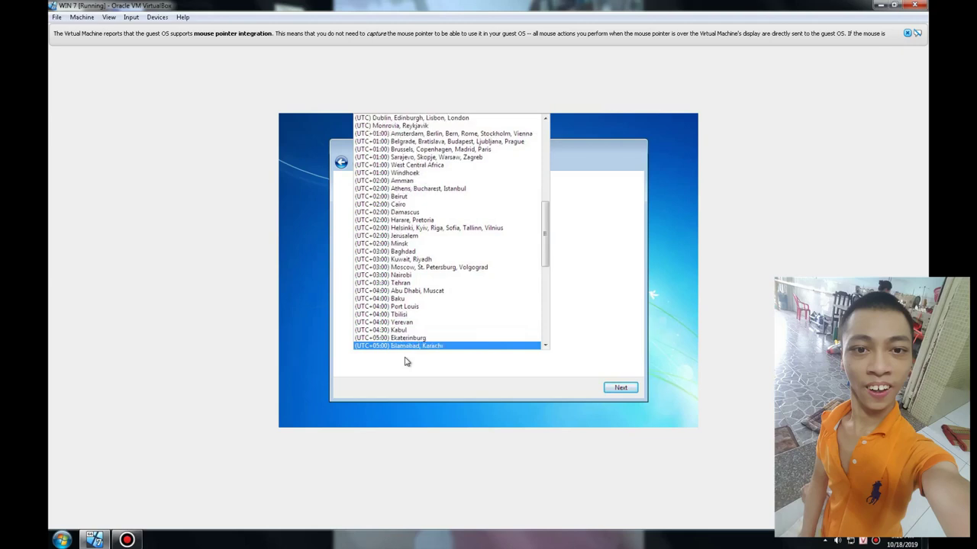
{"action": "key", "text": "Down"}
{"action": "key", "text": "Down"}
{"action": "key", "text": "Down"}
{"action": "key", "text": "Down"}
{"action": "key", "text": "Down"}
{"action": "key", "text": "Down"}
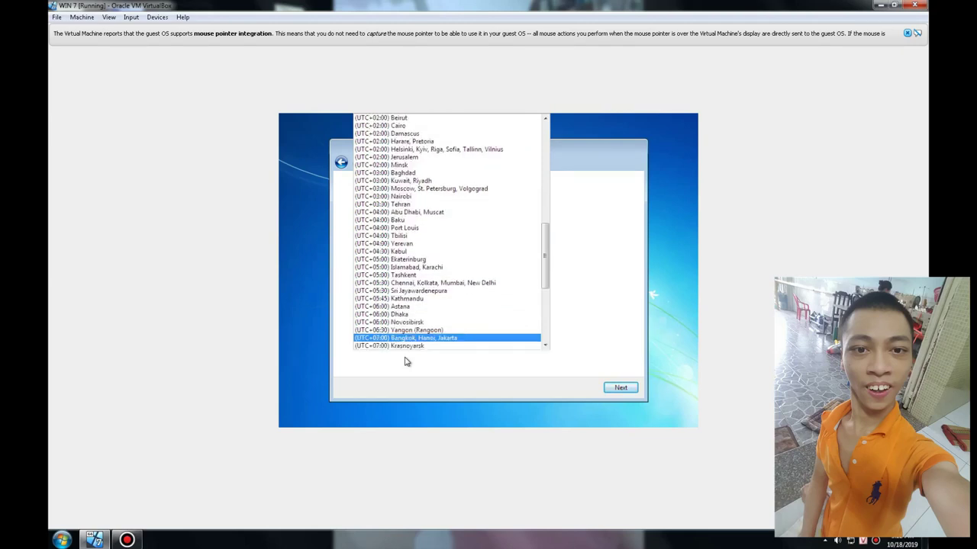
{"action": "key", "text": "Down"}
{"action": "key", "text": "Down"}
{"action": "key", "text": "Down"}
{"action": "key", "text": "Down"}
{"action": "key", "text": "Down"}
{"action": "key", "text": "Down"}
{"action": "key", "text": "Down"}
{"action": "key", "text": "Down"}
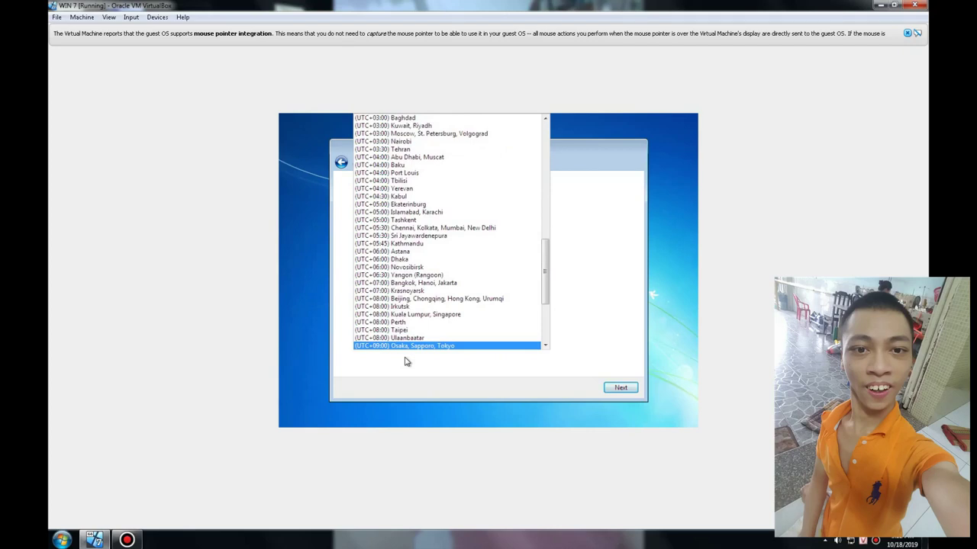
{"action": "key", "text": "Down"}
{"action": "key", "text": "Down"}
{"action": "key", "text": "Down"}
{"action": "key", "text": "Down"}
{"action": "key", "text": "Down"}
{"action": "key", "text": "Down"}
{"action": "key", "text": "Down"}
{"action": "key", "text": "Down"}
{"action": "key", "text": "Down"}
{"action": "key", "text": "Down"}
{"action": "key", "text": "Down"}
{"action": "key", "text": "Down"}
{"action": "key", "text": "Down"}
{"action": "key", "text": "Down"}
{"action": "key", "text": "Down"}
{"action": "key", "text": "Down"}
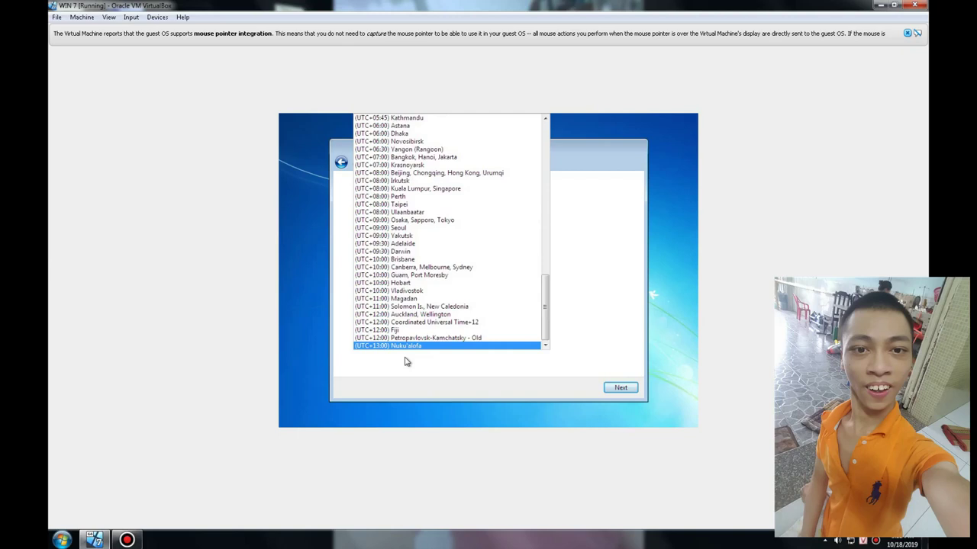
{"action": "left_click", "coordinate": [539, 340]}
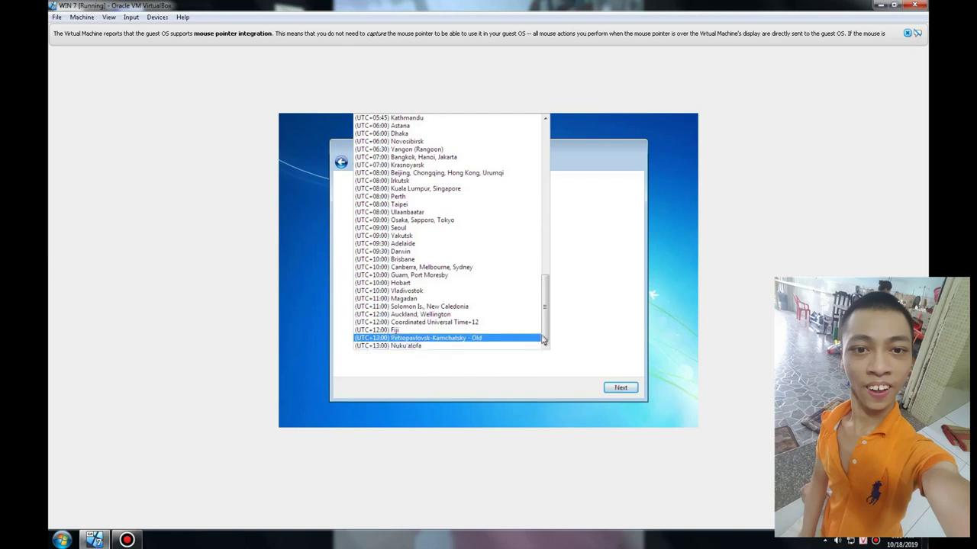
{"action": "left_click_drag", "start_coordinate": [545, 331], "coordinate": [581, 226]}
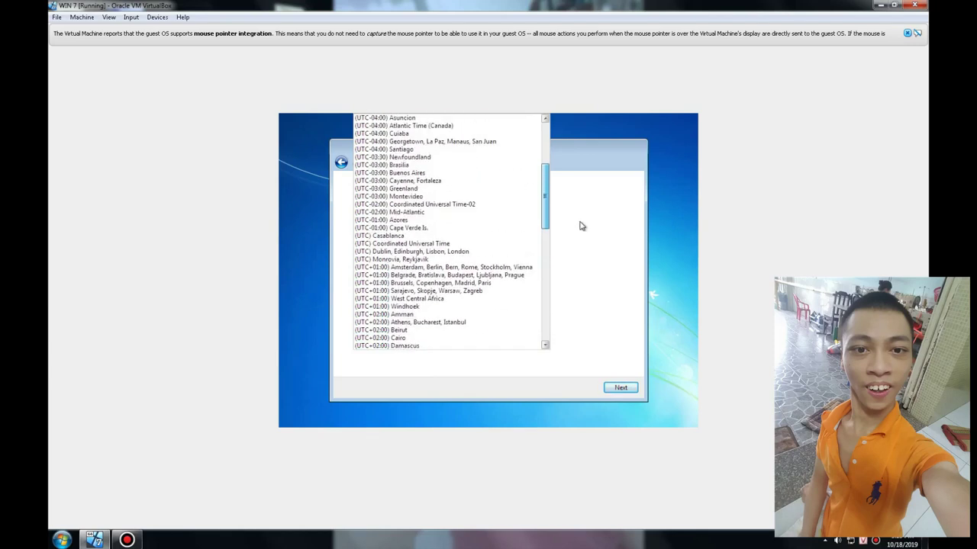
Step: Set the time zone to (UTC+07:00) Bangkok, Hanoi, Jakarta in the Windows time and date settings
{"action": "left_click_drag", "start_coordinate": [581, 226], "coordinate": [599, 186]}
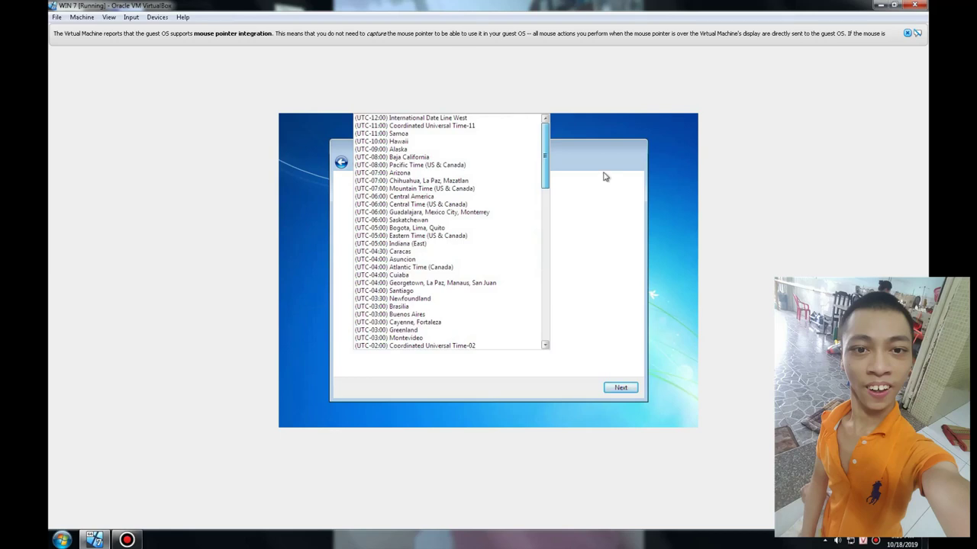
{"action": "left_click_drag", "start_coordinate": [603, 176], "coordinate": [687, 279]}
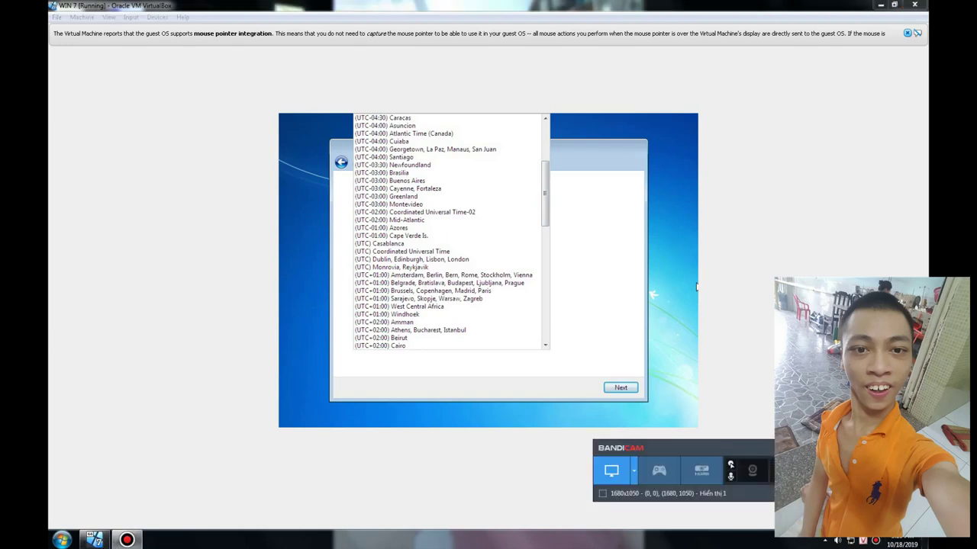
{"action": "mouse_move", "coordinate": [377, 425]}
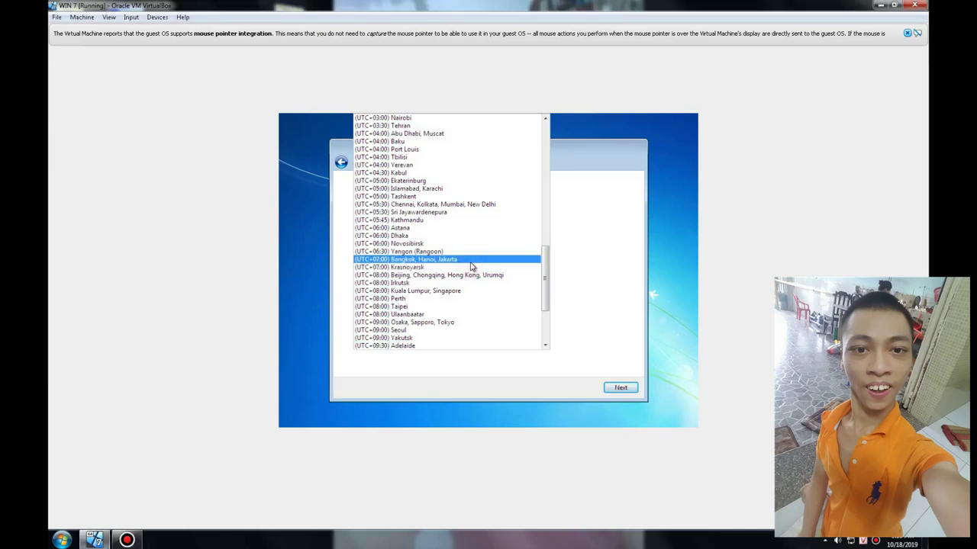
{"action": "left_click", "coordinate": [471, 262]}
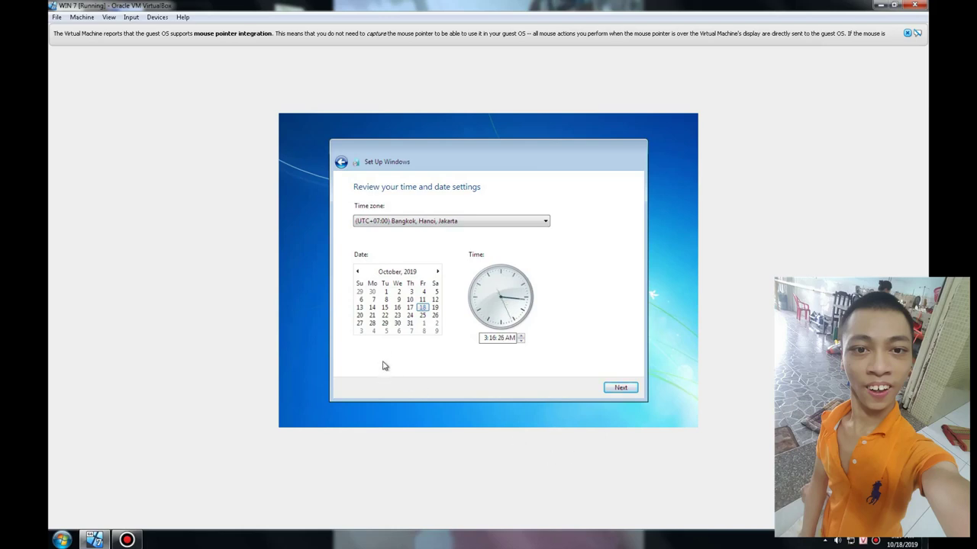
Step: Keep October 2019 as the calendar month, accept the time and date settings, and choose Public network as the computer's location
{"action": "left_click", "coordinate": [389, 273]}
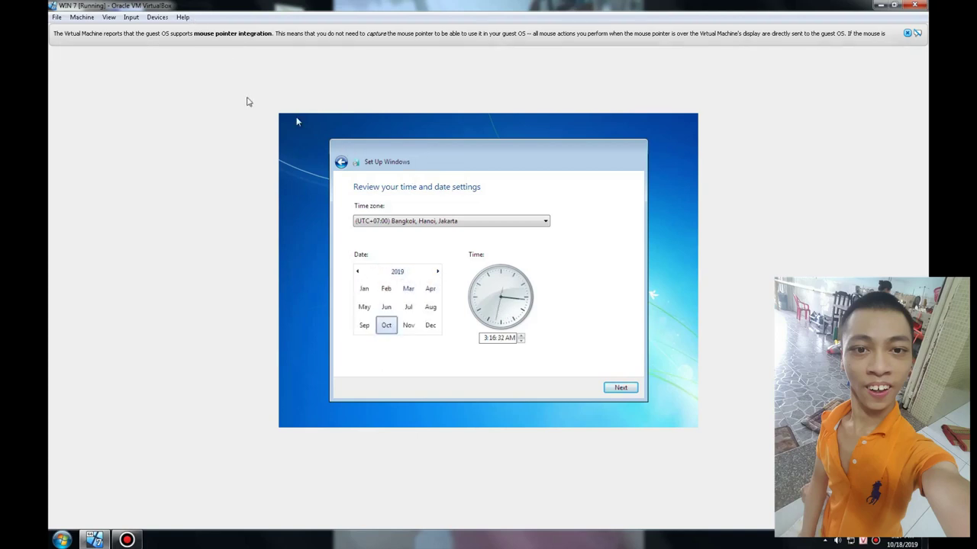
{"action": "left_click", "coordinate": [387, 325]}
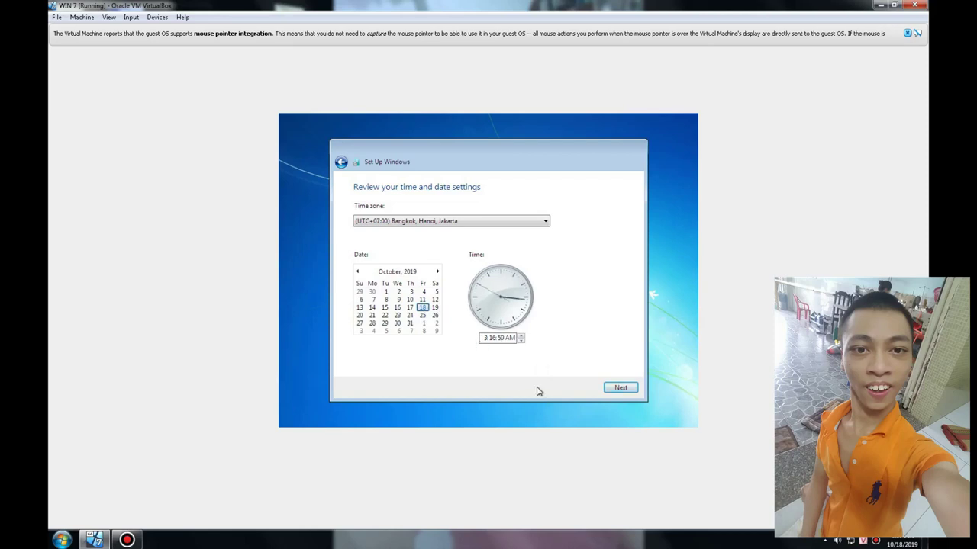
{"action": "left_click", "coordinate": [620, 389]}
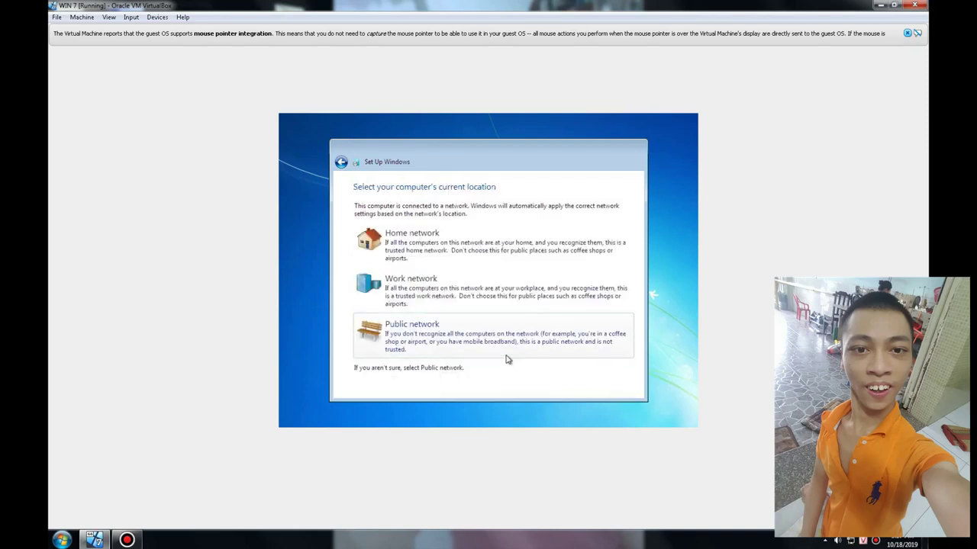
{"action": "left_click", "coordinate": [510, 349]}
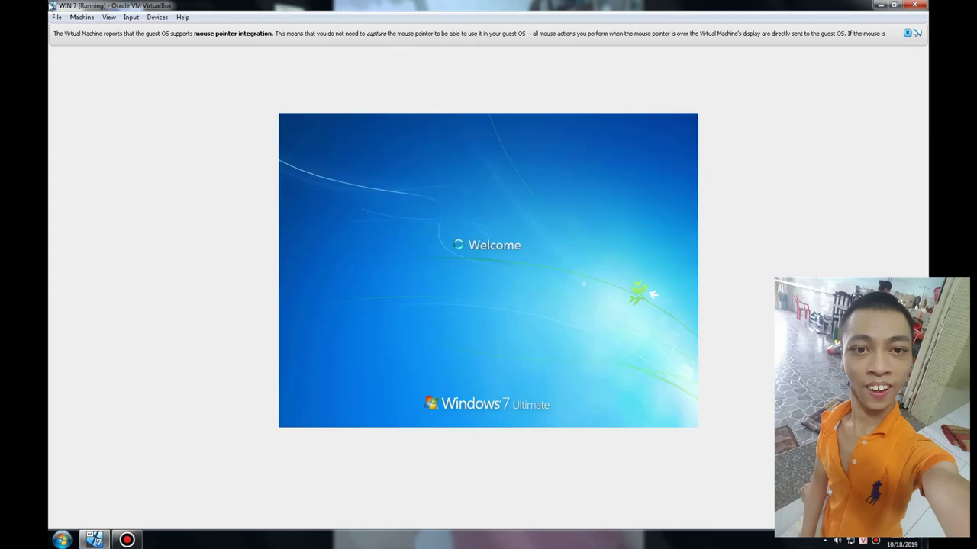
{"action": "left_click", "coordinate": [115, 17]}
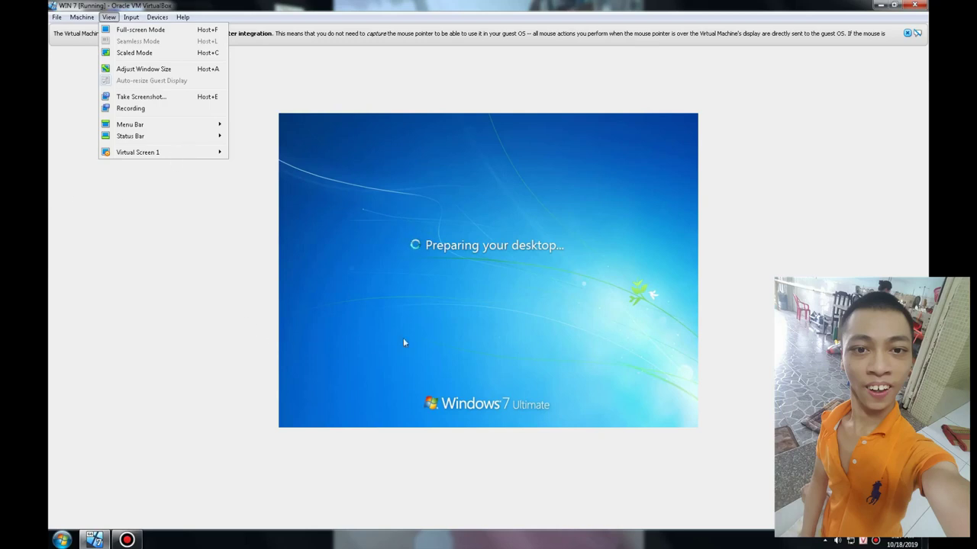
{"action": "left_click", "coordinate": [464, 302]}
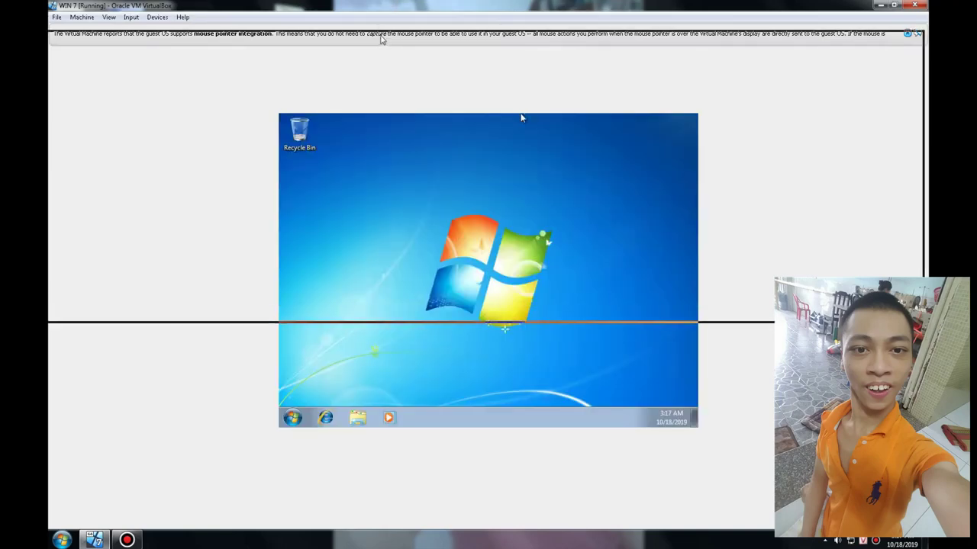
{"action": "left_click_drag", "start_coordinate": [412, 6], "coordinate": [415, 29]}
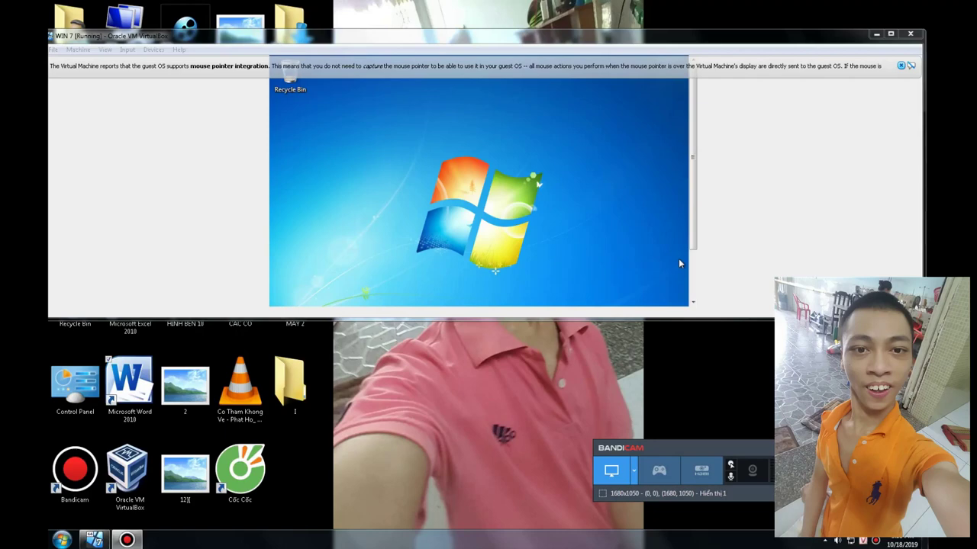
{"action": "key", "text": "super+Up"}
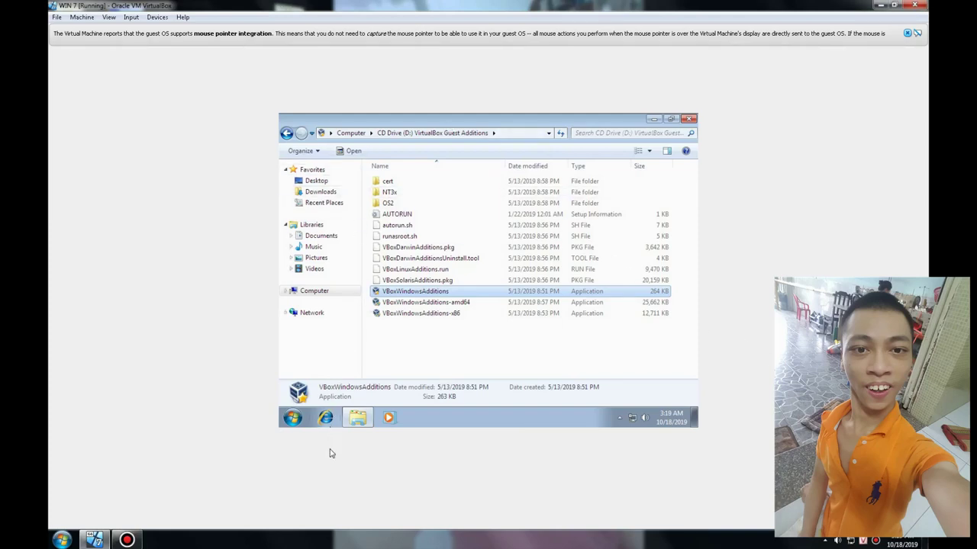
Step: Close the open folder window in the guest and reopen the VirtualBox Guest Additions CD drive (D:) from Computer
{"action": "mouse_move", "coordinate": [357, 418]}
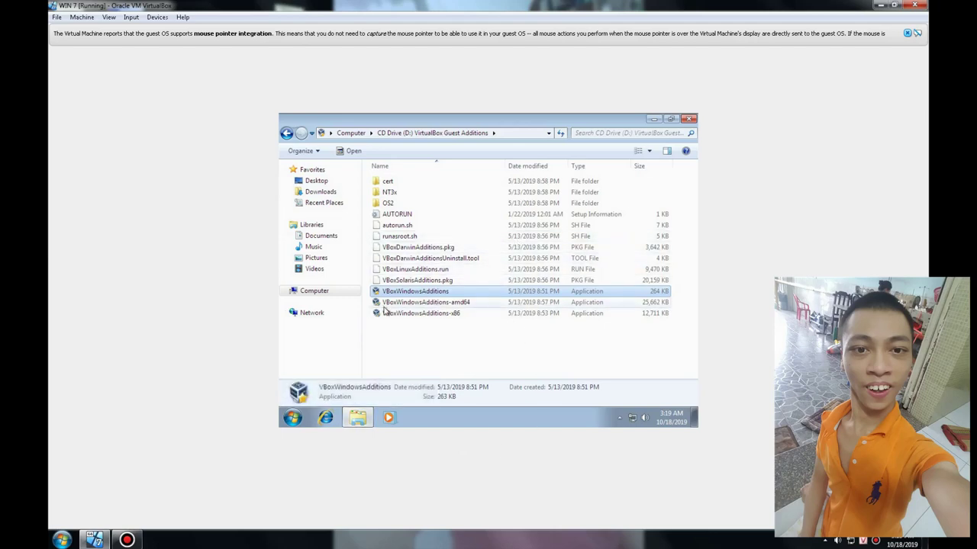
{"action": "left_click", "coordinate": [687, 120]}
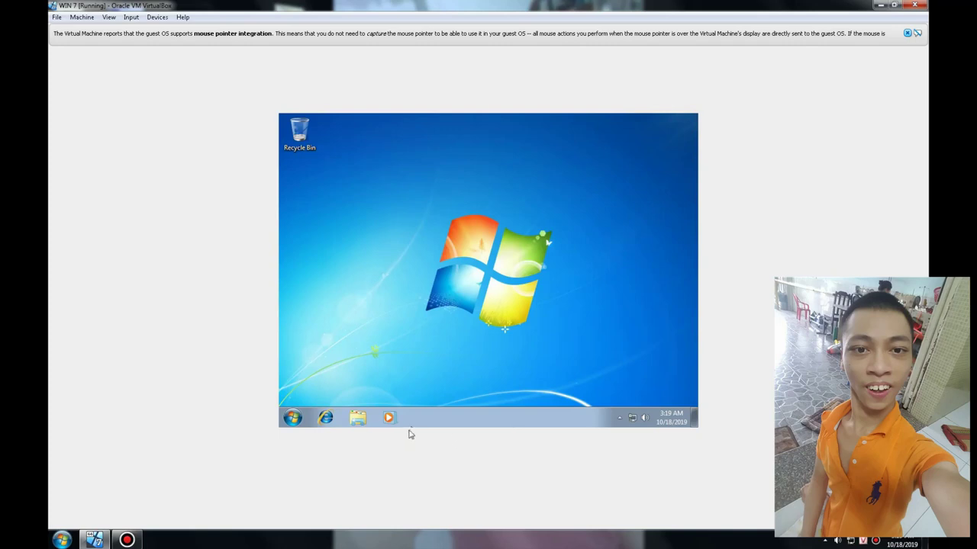
{"action": "left_click", "coordinate": [358, 417]}
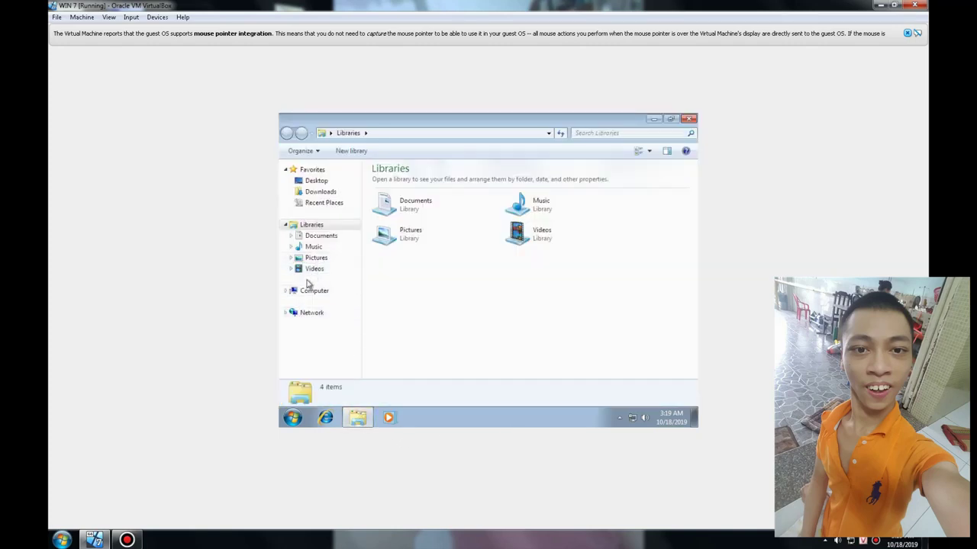
{"action": "left_click", "coordinate": [309, 291]}
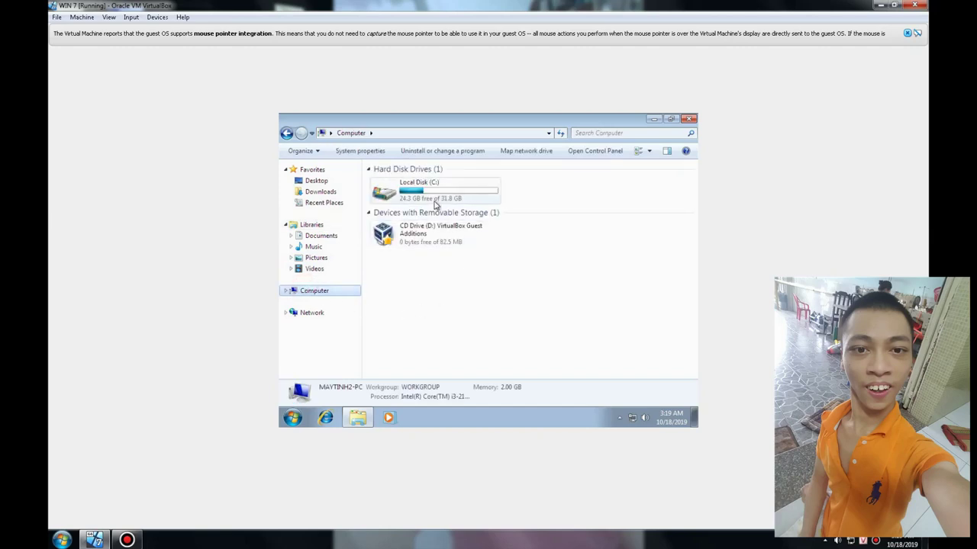
{"action": "left_click", "coordinate": [396, 241]}
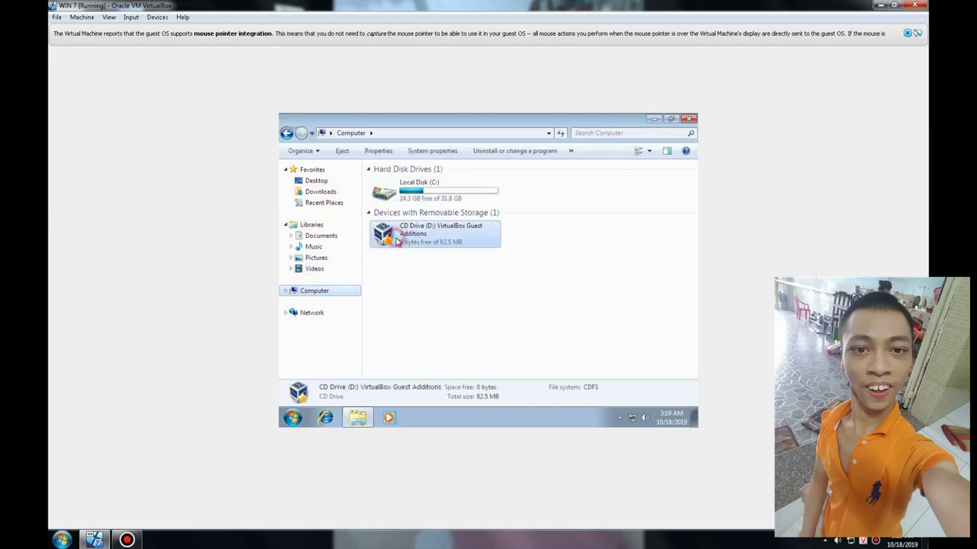
{"action": "right_click", "coordinate": [419, 239]}
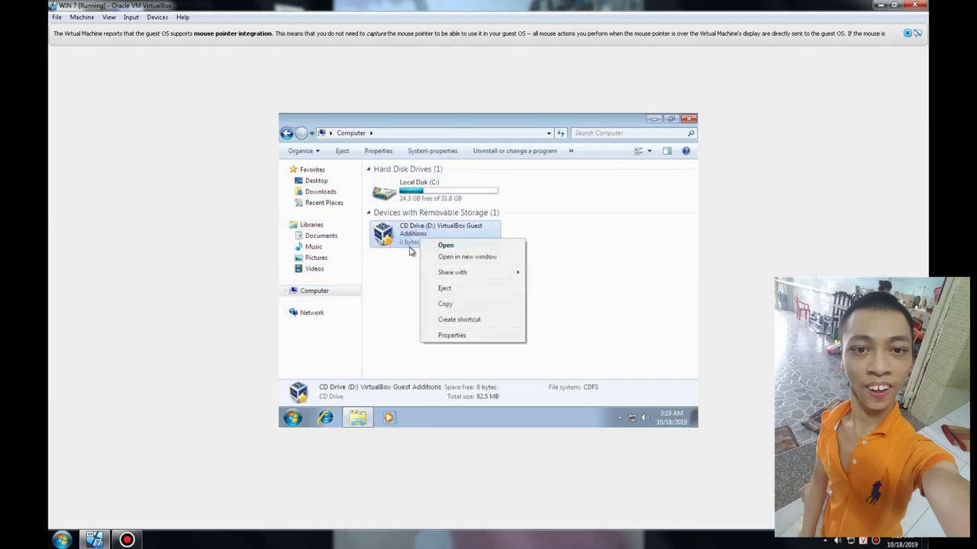
{"action": "left_click", "coordinate": [446, 246]}
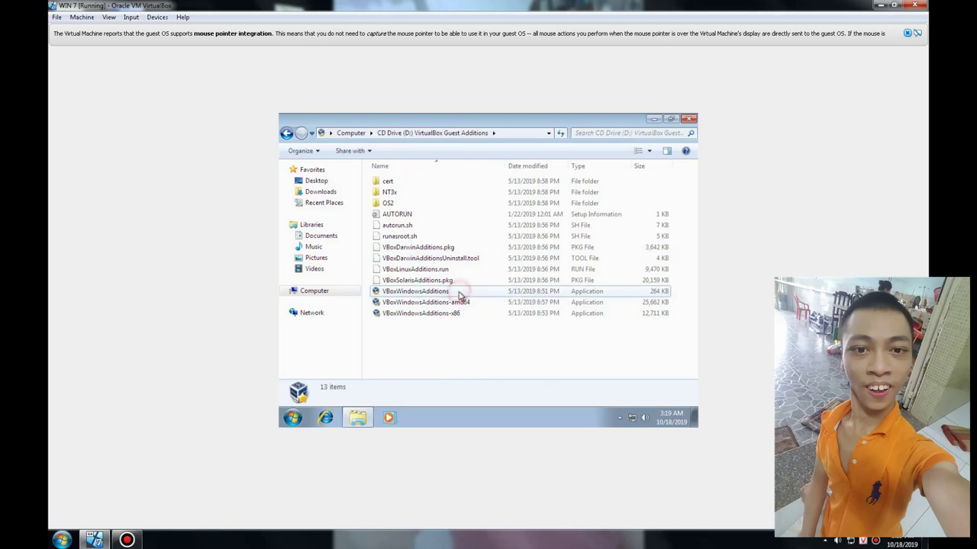
Step: Run VBoxWindowsAdditions from the CD, allow it to make changes, and bring its setup wizard to the front
{"action": "left_click", "coordinate": [461, 295]}
{"action": "right_click", "coordinate": [460, 296]}
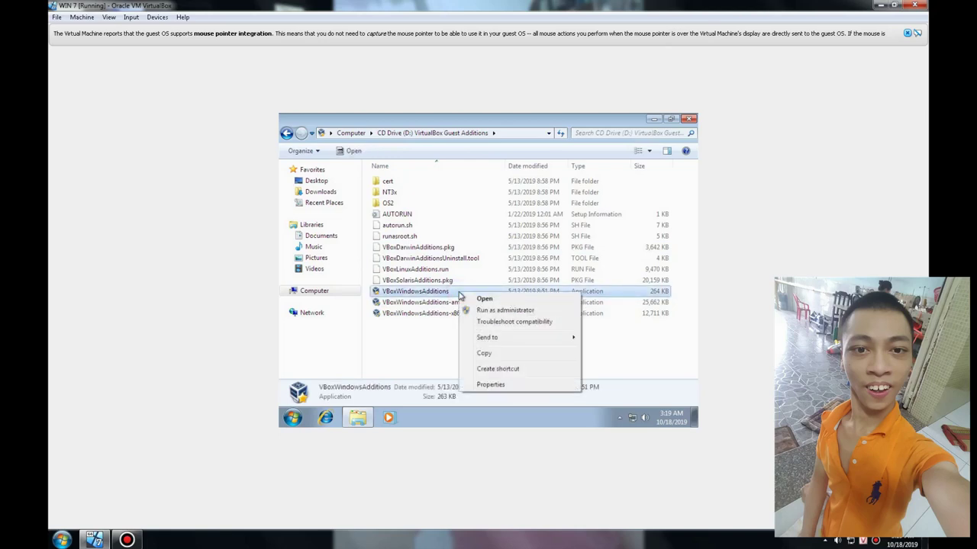
{"action": "left_click", "coordinate": [519, 298]}
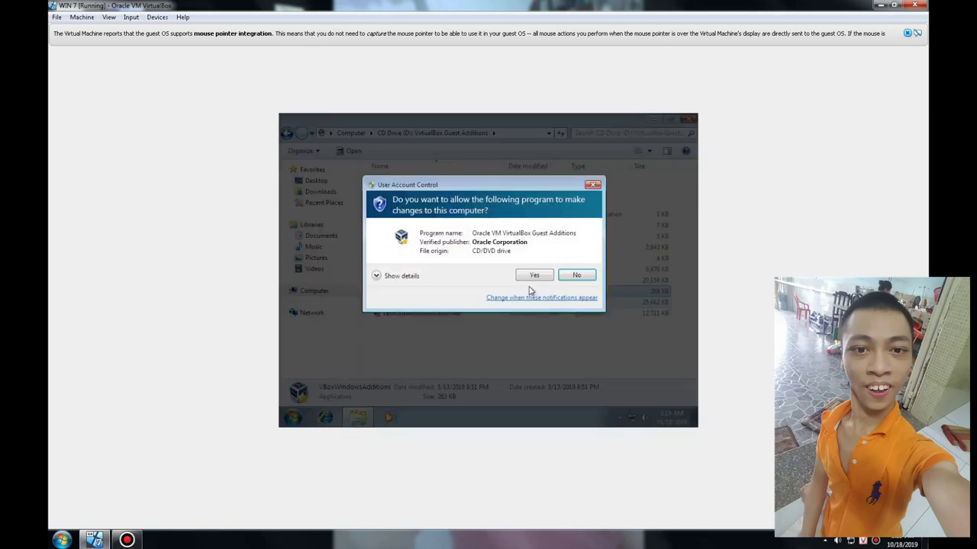
{"action": "left_click", "coordinate": [534, 276]}
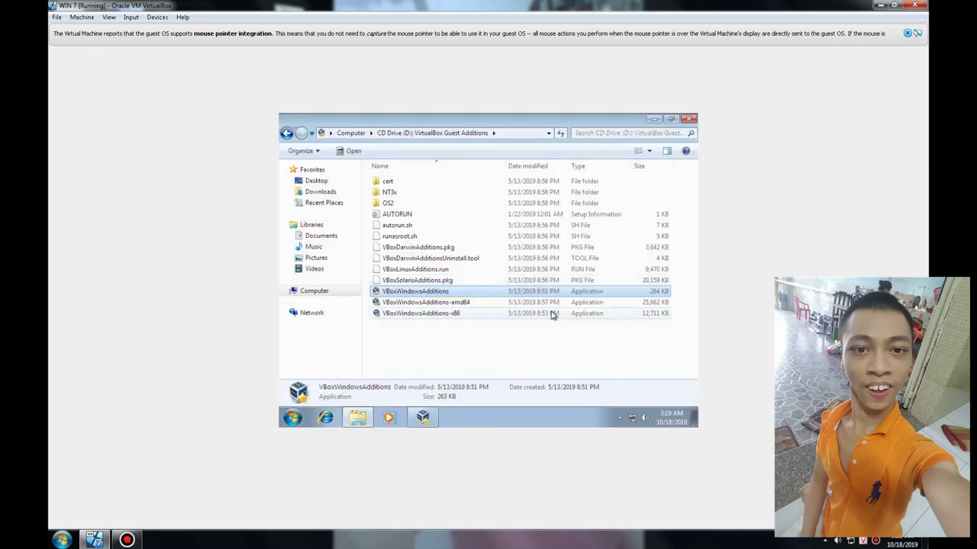
{"action": "left_click", "coordinate": [476, 345]}
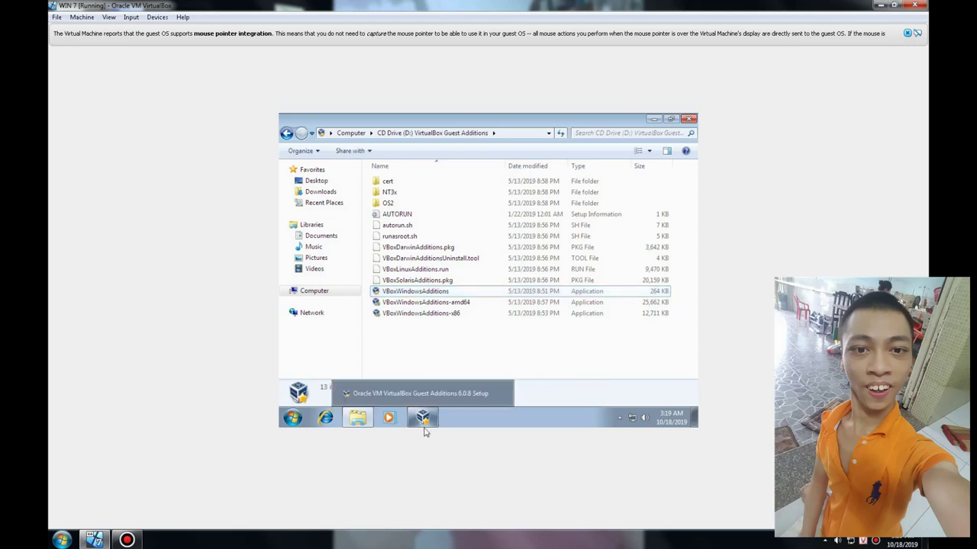
{"action": "left_click", "coordinate": [423, 418]}
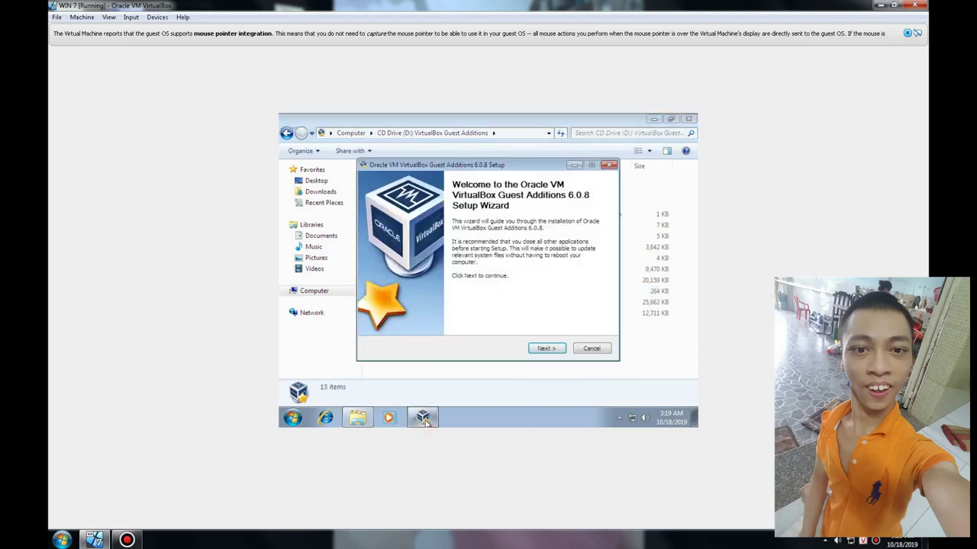
Step: Install VirtualBox Guest Additions 6.0.8 with the default folder and components, approving the Oracle system device and display adapter drivers
{"action": "left_click", "coordinate": [545, 349]}
{"action": "left_click", "coordinate": [546, 348]}
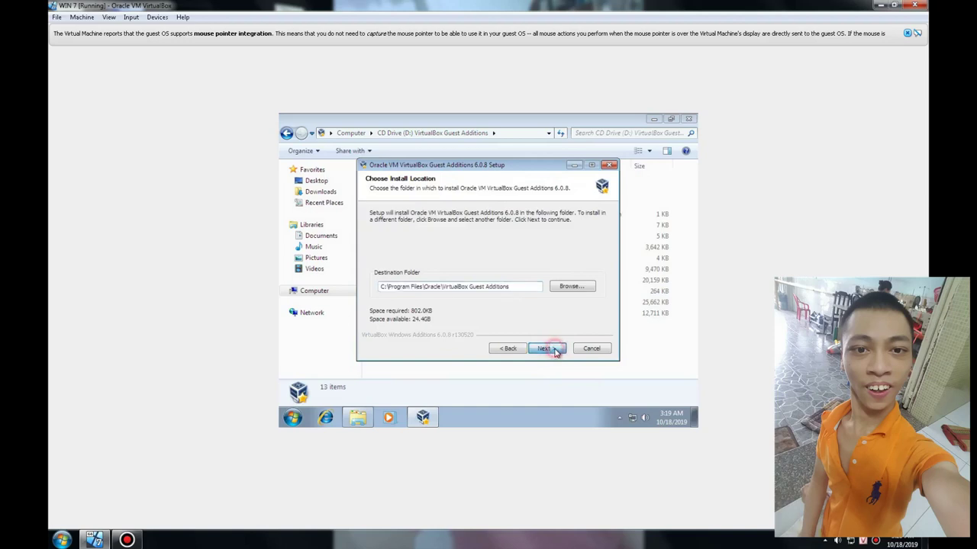
{"action": "left_click", "coordinate": [553, 349]}
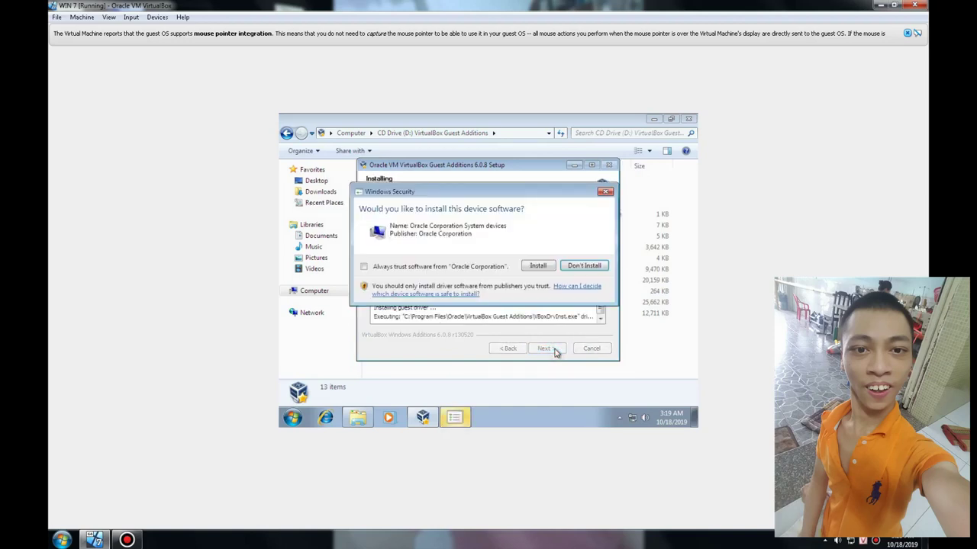
{"action": "left_click", "coordinate": [538, 266]}
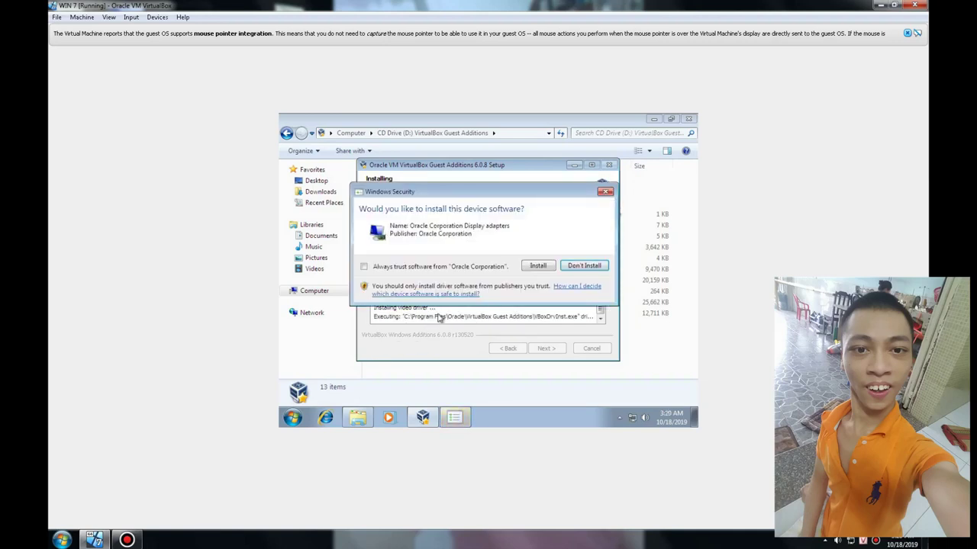
{"action": "left_click", "coordinate": [536, 267]}
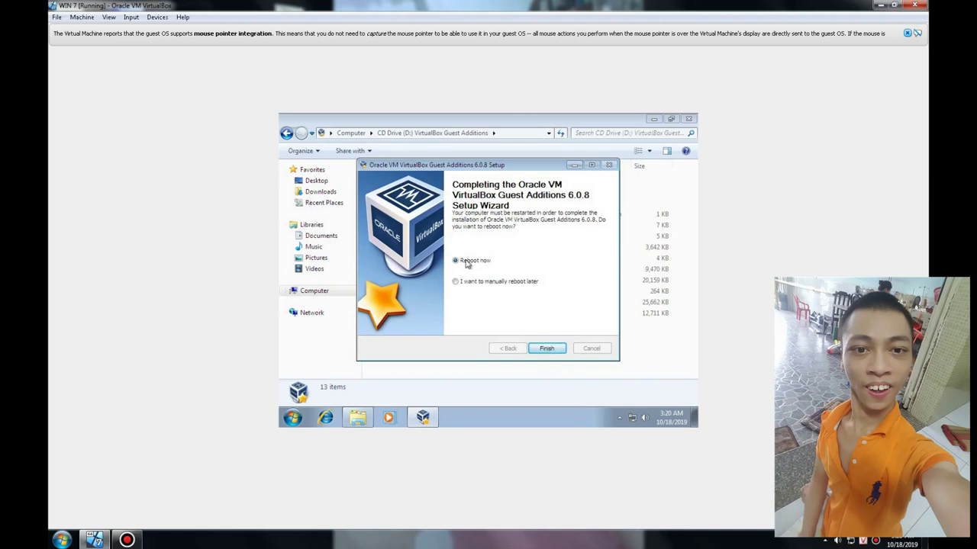
Step: Finish the Guest Additions setup with the Reboot now option to restart the virtual machine
{"action": "left_click", "coordinate": [471, 282]}
{"action": "left_click", "coordinate": [474, 261]}
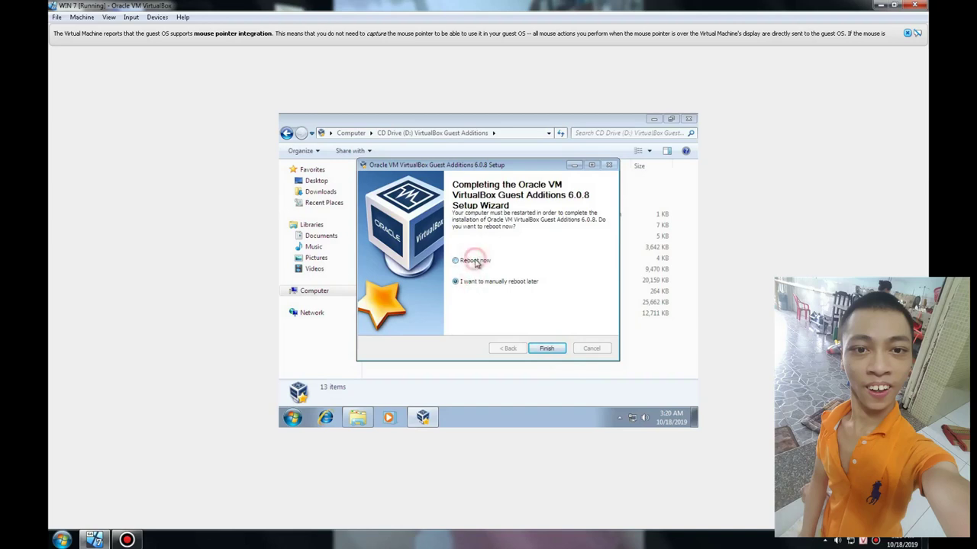
{"action": "left_click", "coordinate": [536, 348]}
{"action": "left_click", "coordinate": [550, 354]}
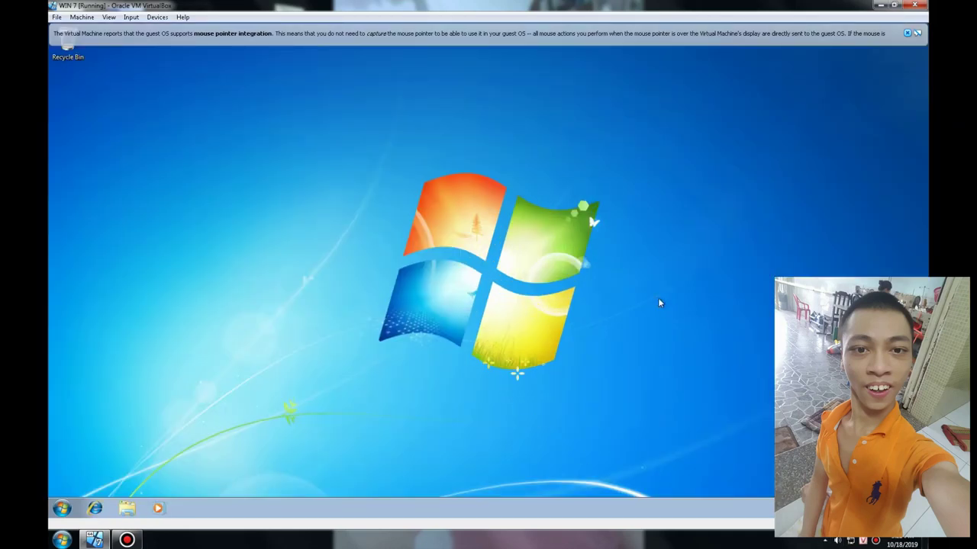
Step: Open the VirtualBox Guest Additions CD drive (D:) in the restarted Windows 7 guest
{"action": "left_click", "coordinate": [117, 517]}
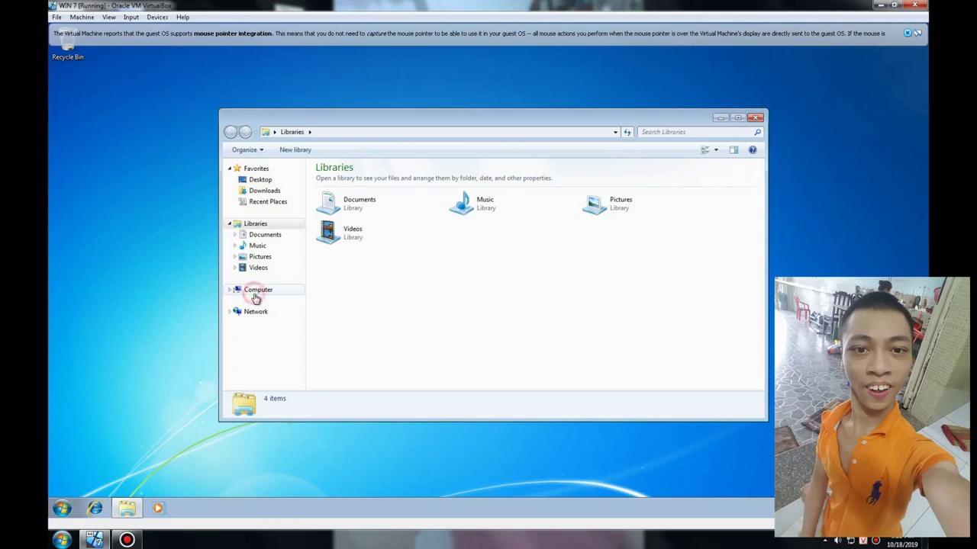
{"action": "left_click", "coordinate": [265, 293]}
{"action": "left_click", "coordinate": [397, 237]}
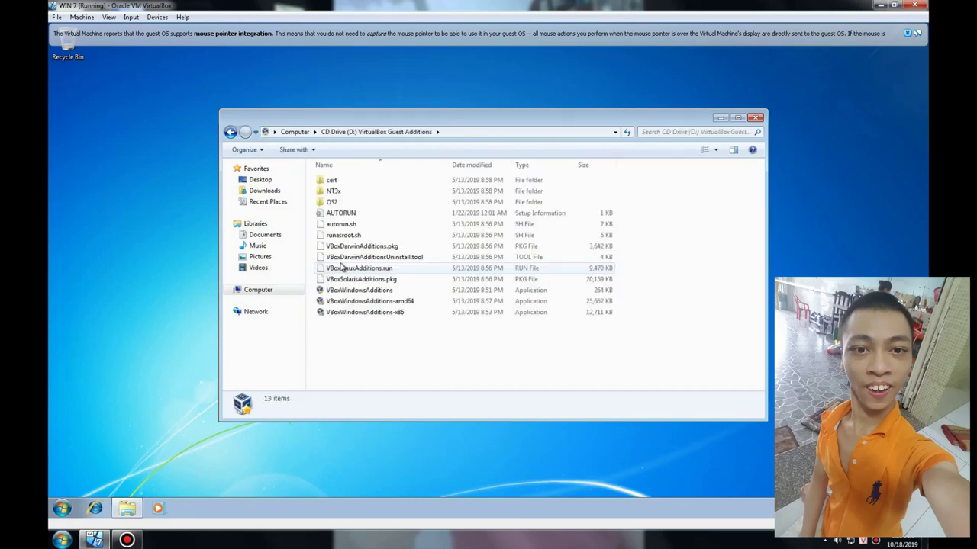
Step: Try to run the VBoxWindowsAdditions-amd64 installer and allow it to make changes to the computer
{"action": "left_click", "coordinate": [403, 289]}
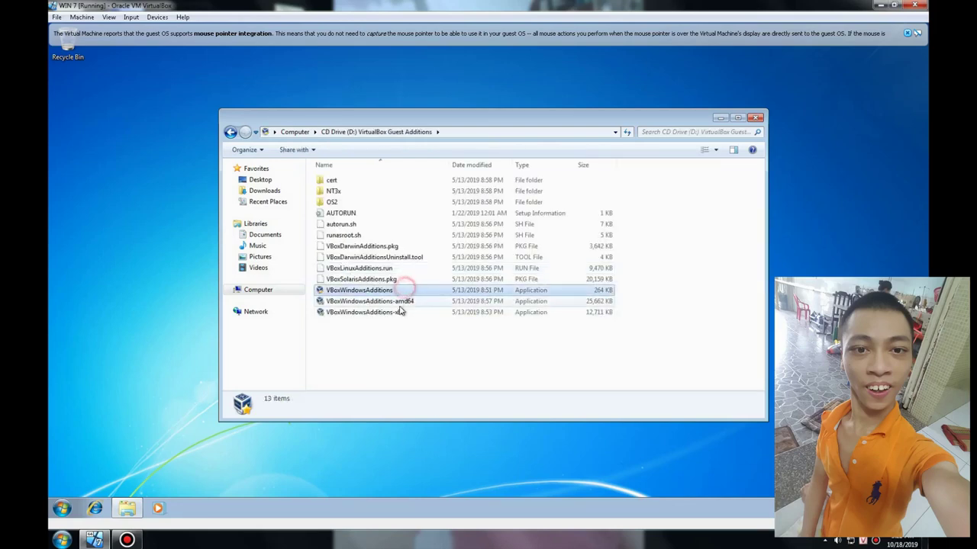
{"action": "left_click", "coordinate": [412, 302]}
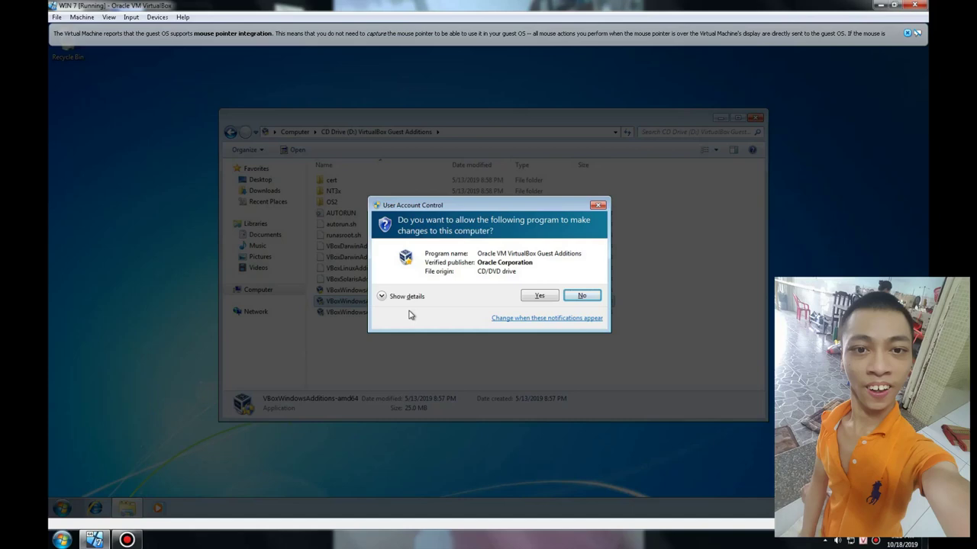
{"action": "left_click", "coordinate": [526, 299]}
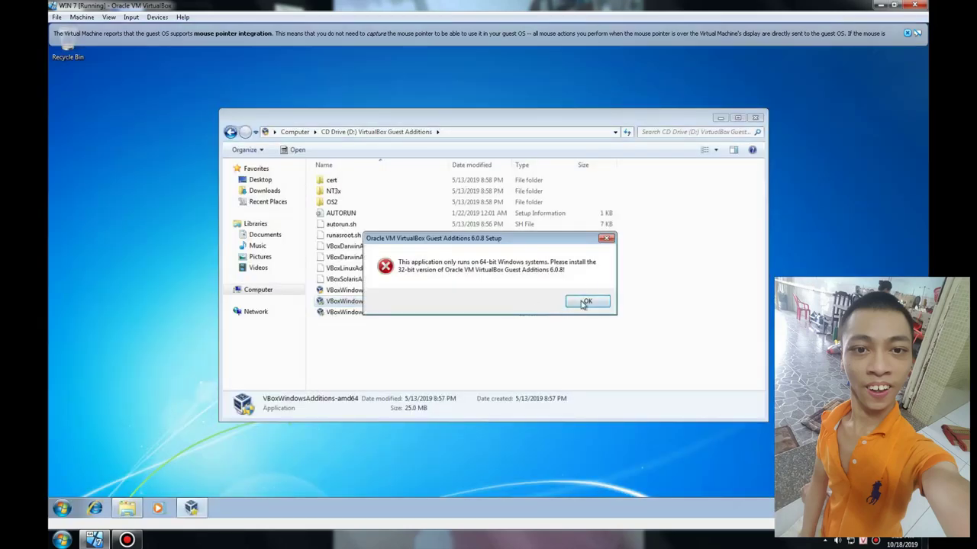
Step: Reinstall Guest Additions 6.0.8 using VBoxWindowsAdditions-x86 with the default folder and components, finishing with the Reboot now option
{"action": "left_click", "coordinate": [585, 303]}
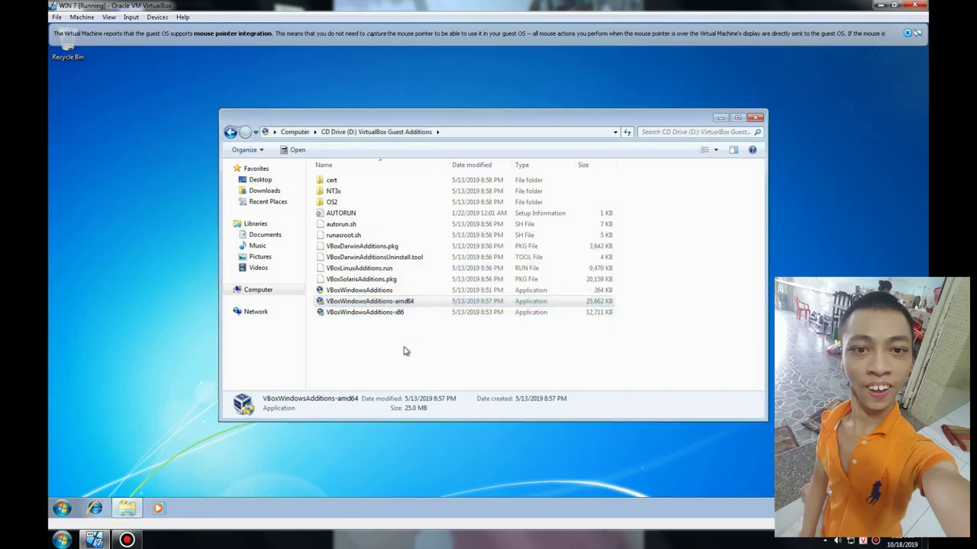
{"action": "left_click", "coordinate": [337, 313]}
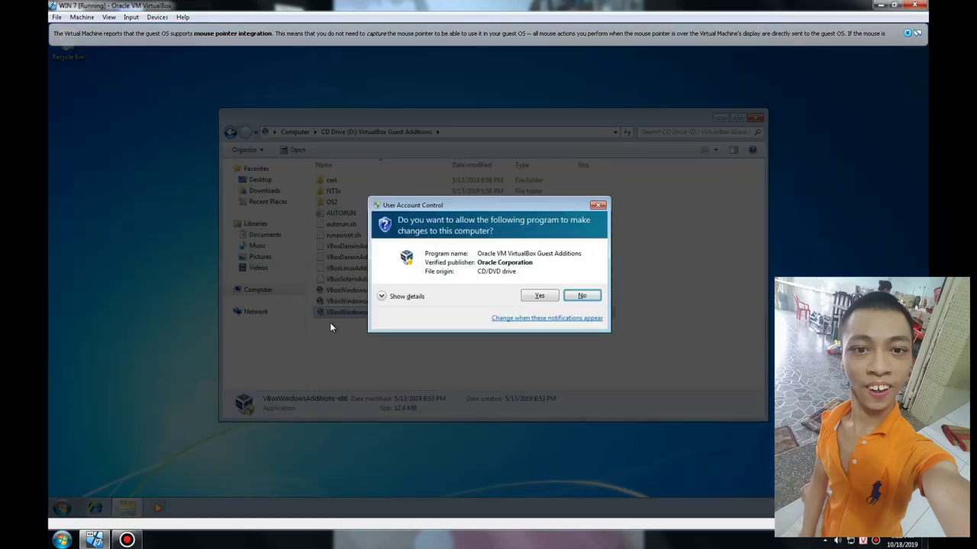
{"action": "left_click", "coordinate": [540, 296]}
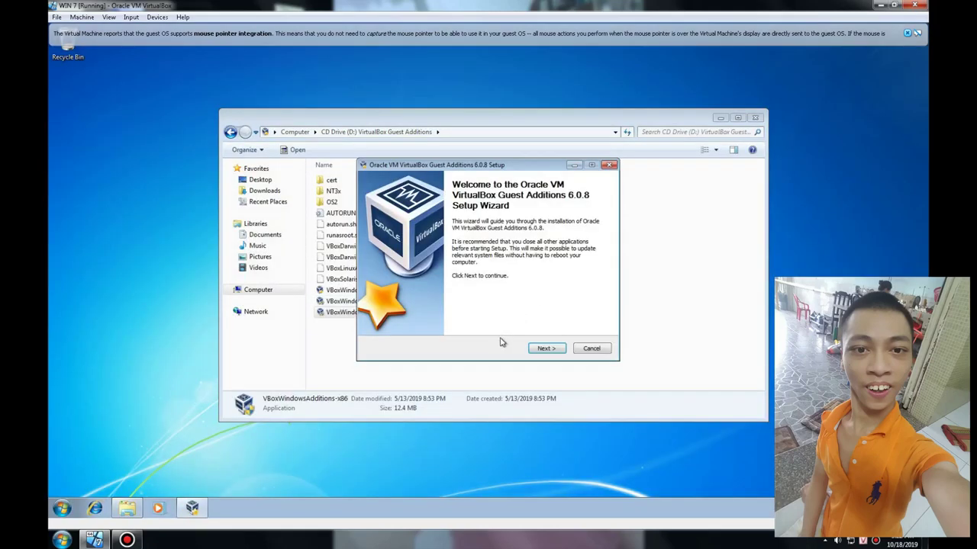
{"action": "left_click", "coordinate": [544, 348]}
{"action": "left_click", "coordinate": [543, 348]}
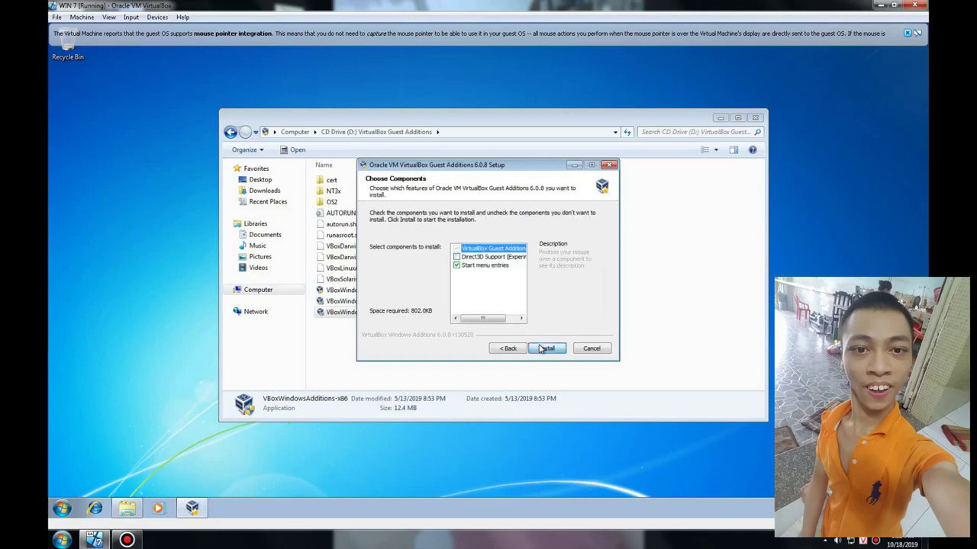
{"action": "left_click", "coordinate": [544, 348]}
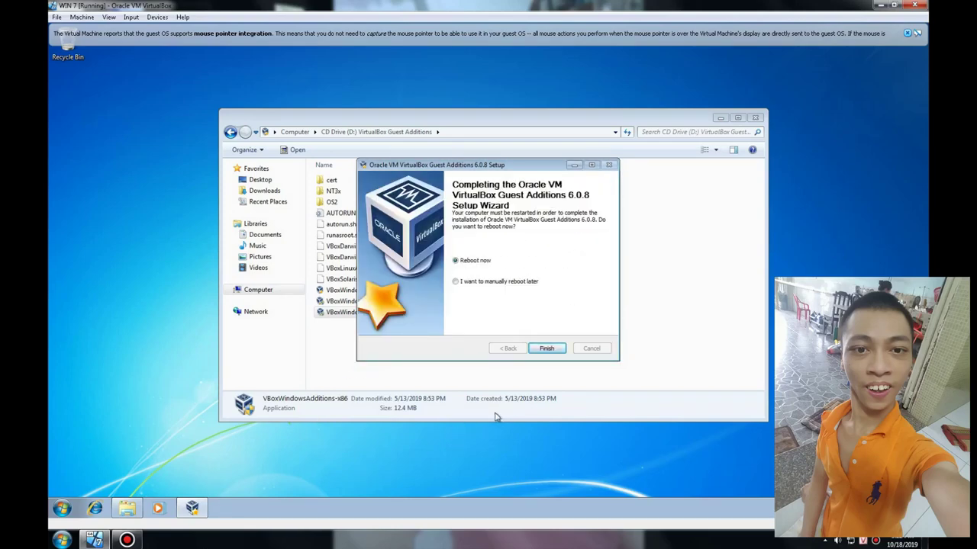
{"action": "left_click", "coordinate": [548, 348]}
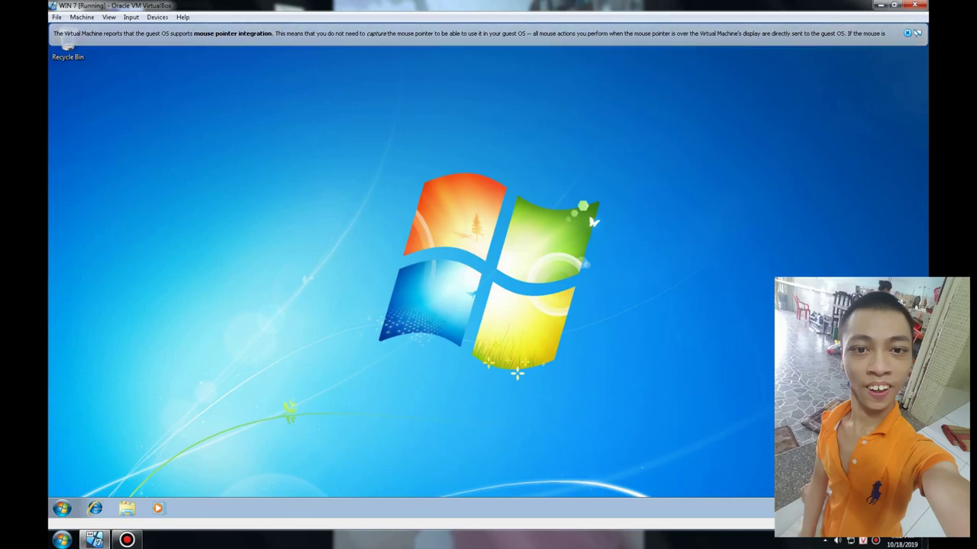
{"action": "right_click", "coordinate": [153, 201]}
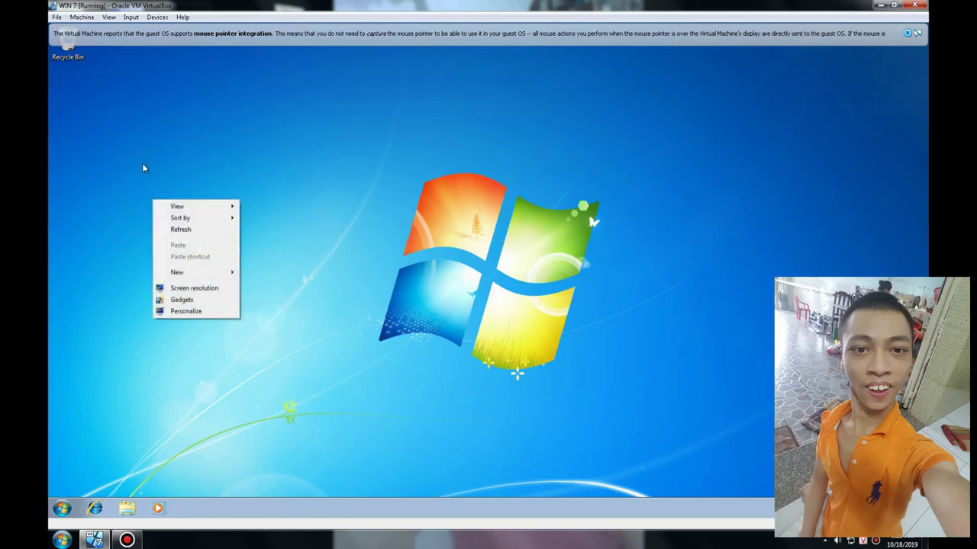
{"action": "left_click", "coordinate": [228, 301]}
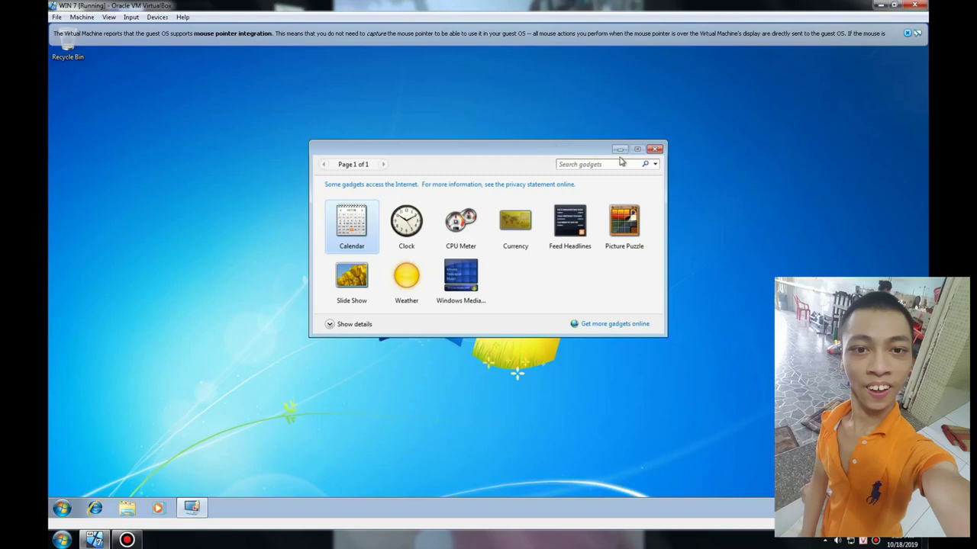
{"action": "left_click", "coordinate": [654, 149]}
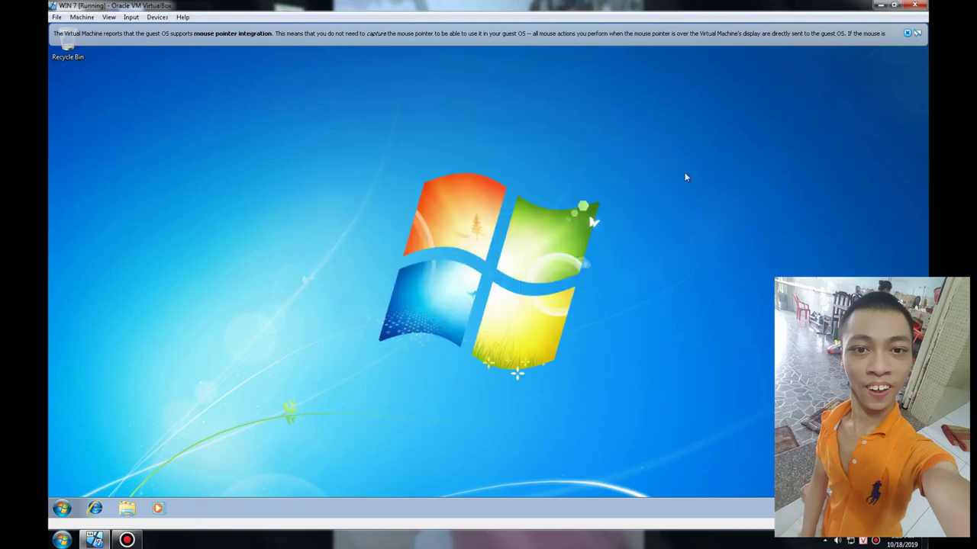
Step: Apply the Windows 7 Aero theme in the guest's desktop personalization settings
{"action": "right_click", "coordinate": [793, 218]}
{"action": "mouse_move", "coordinate": [809, 225]}
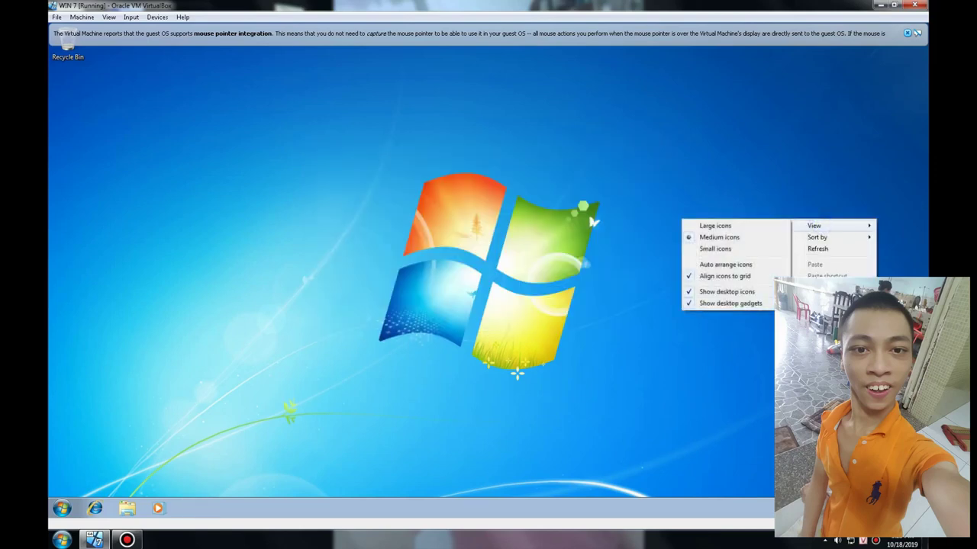
{"action": "left_click", "coordinate": [824, 330]}
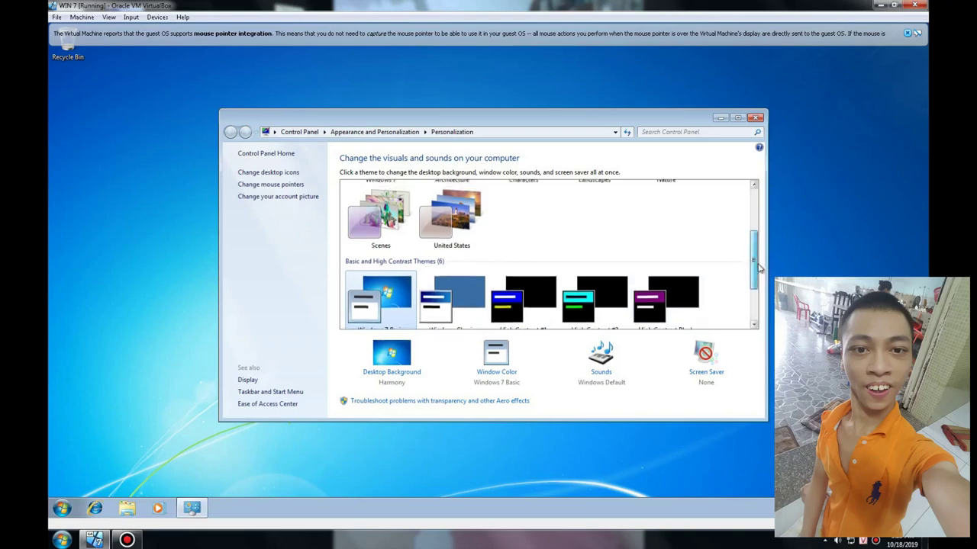
{"action": "scroll", "coordinate": [756, 267], "scroll_direction": "up", "scroll_amount": 5}
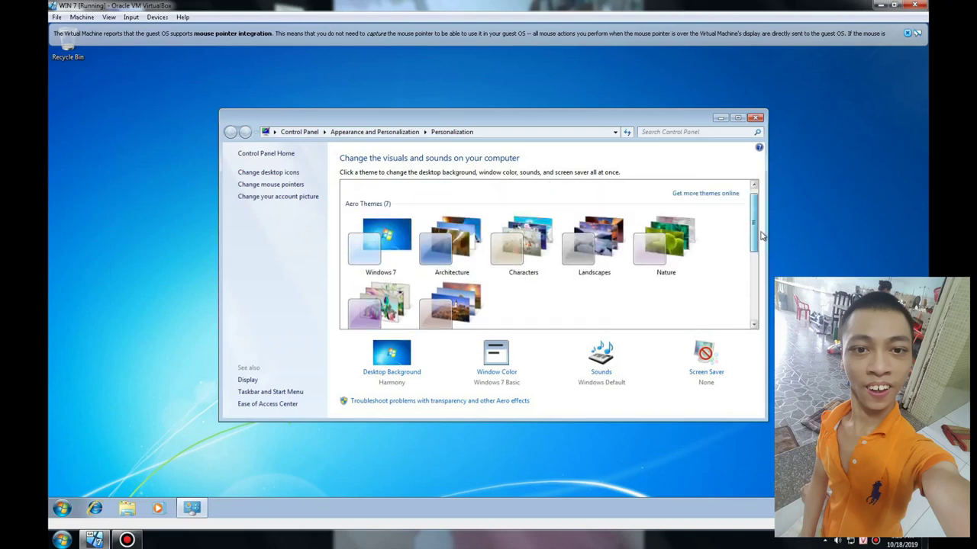
{"action": "left_click", "coordinate": [393, 260]}
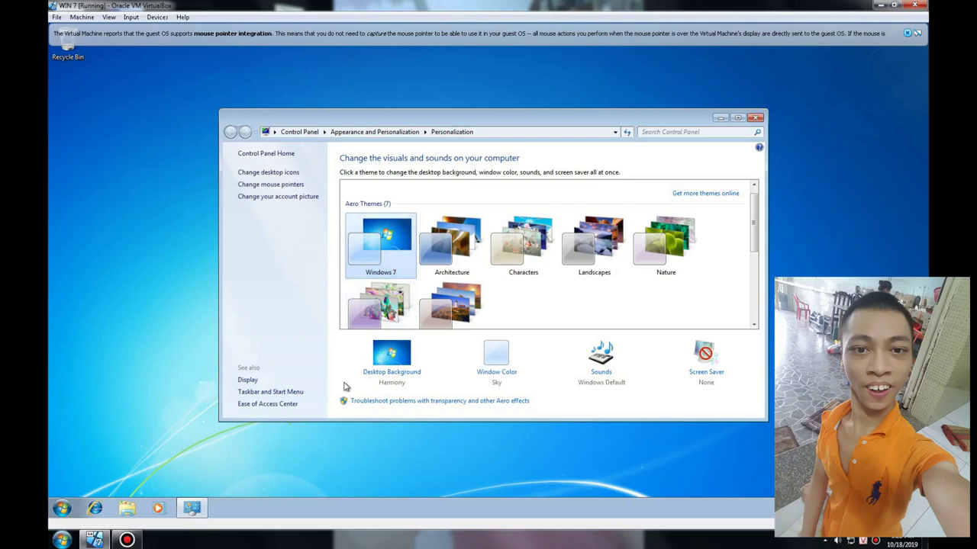
Step: Enable the Computer, User's Files, Network and Control Panel desktop icons and apply the setting
{"action": "left_click", "coordinate": [578, 214]}
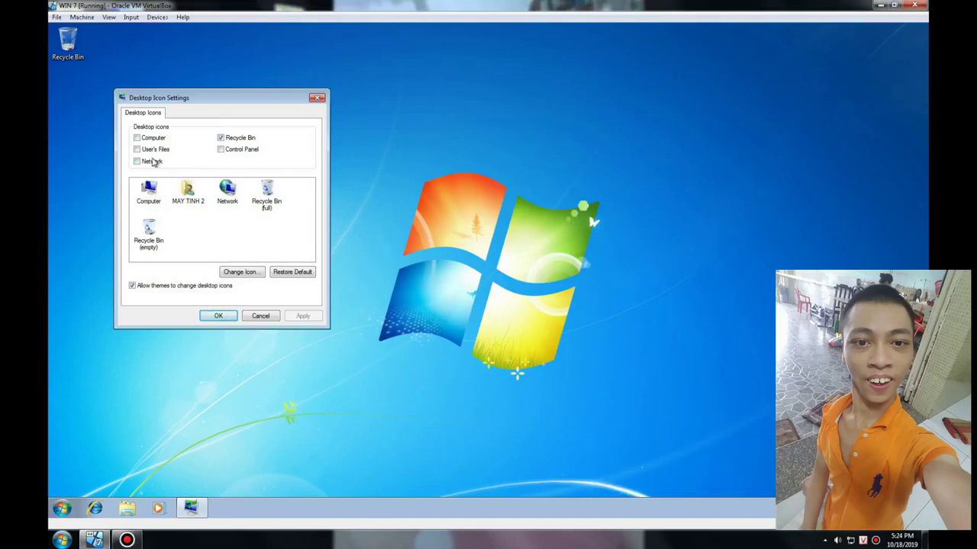
{"action": "left_click", "coordinate": [153, 161]}
{"action": "left_click", "coordinate": [153, 149]}
{"action": "left_click", "coordinate": [152, 137]}
{"action": "left_click", "coordinate": [234, 151]}
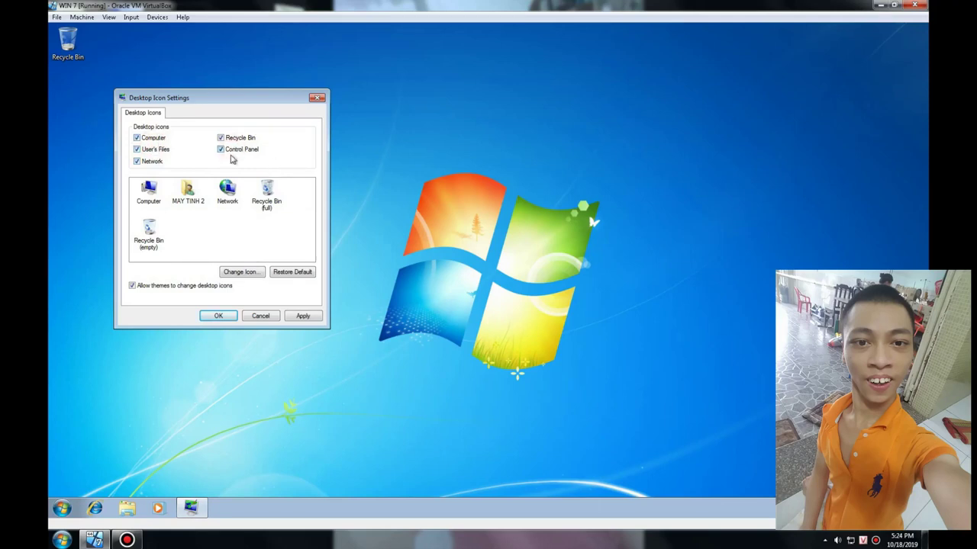
{"action": "left_click", "coordinate": [287, 317]}
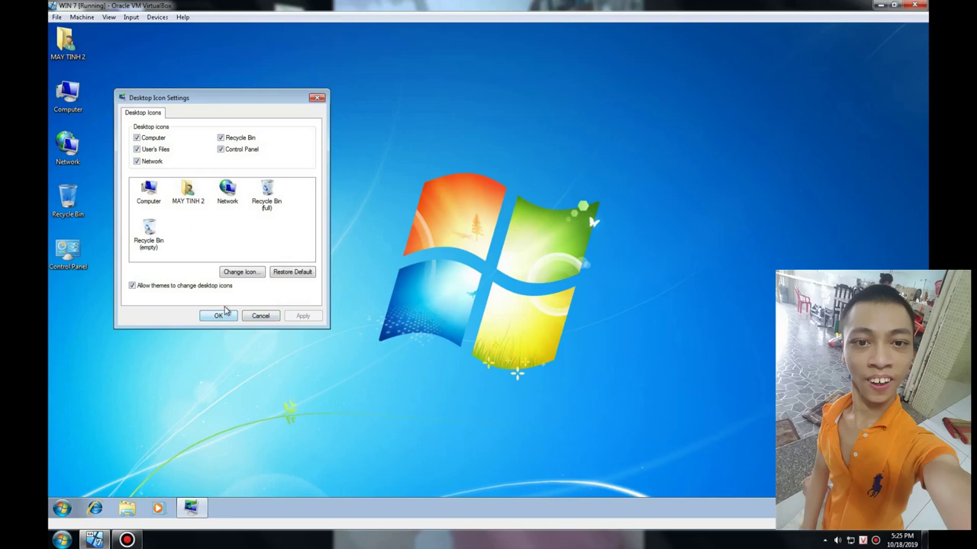
{"action": "left_click", "coordinate": [219, 316]}
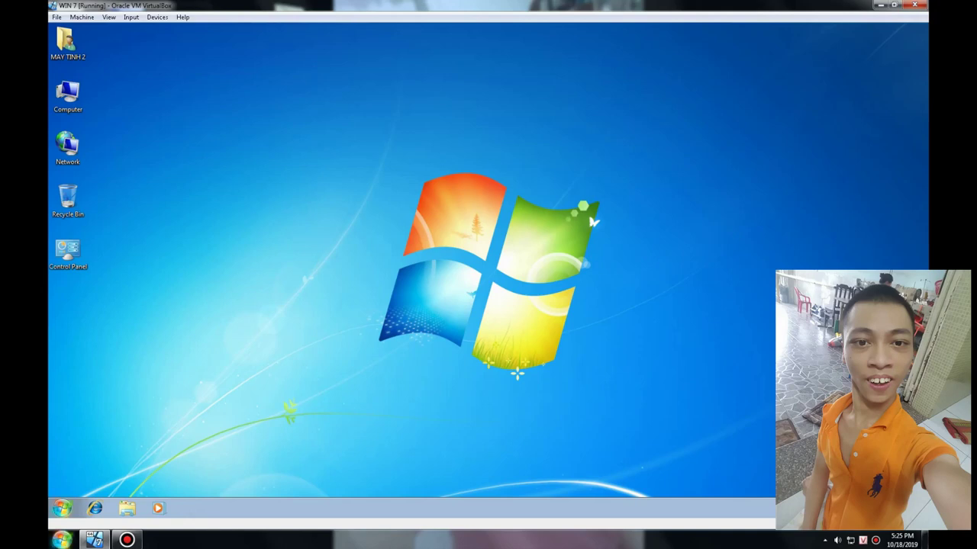
{"action": "left_click", "coordinate": [127, 540]}
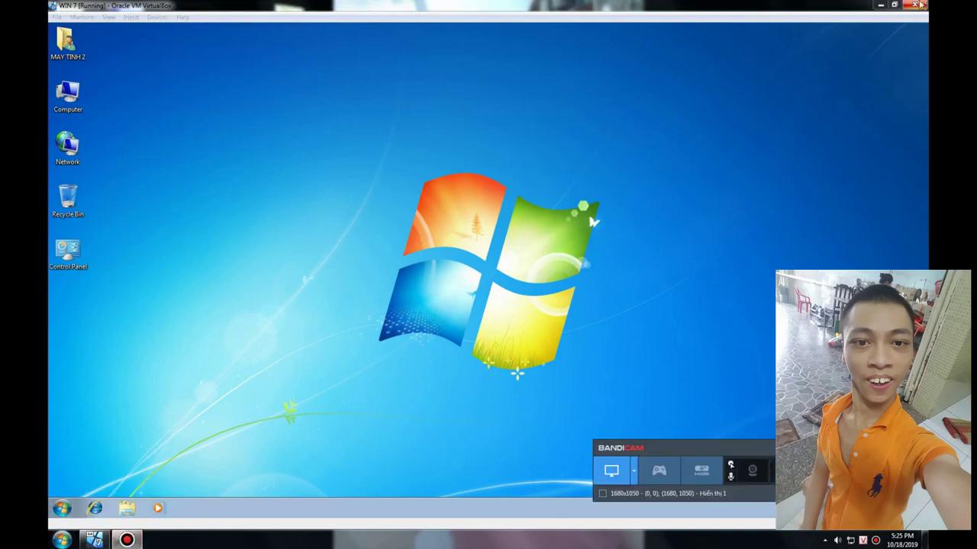
{"action": "left_click", "coordinate": [881, 5]}
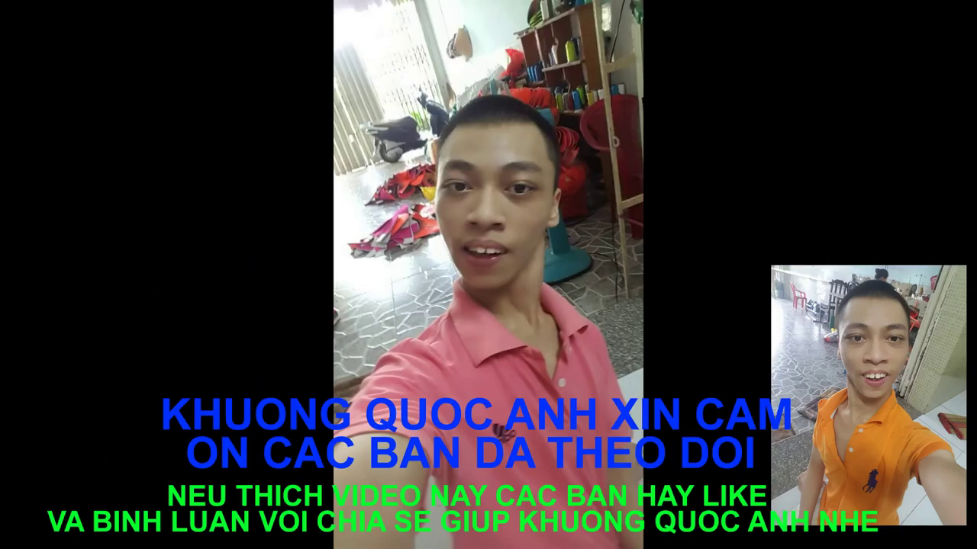